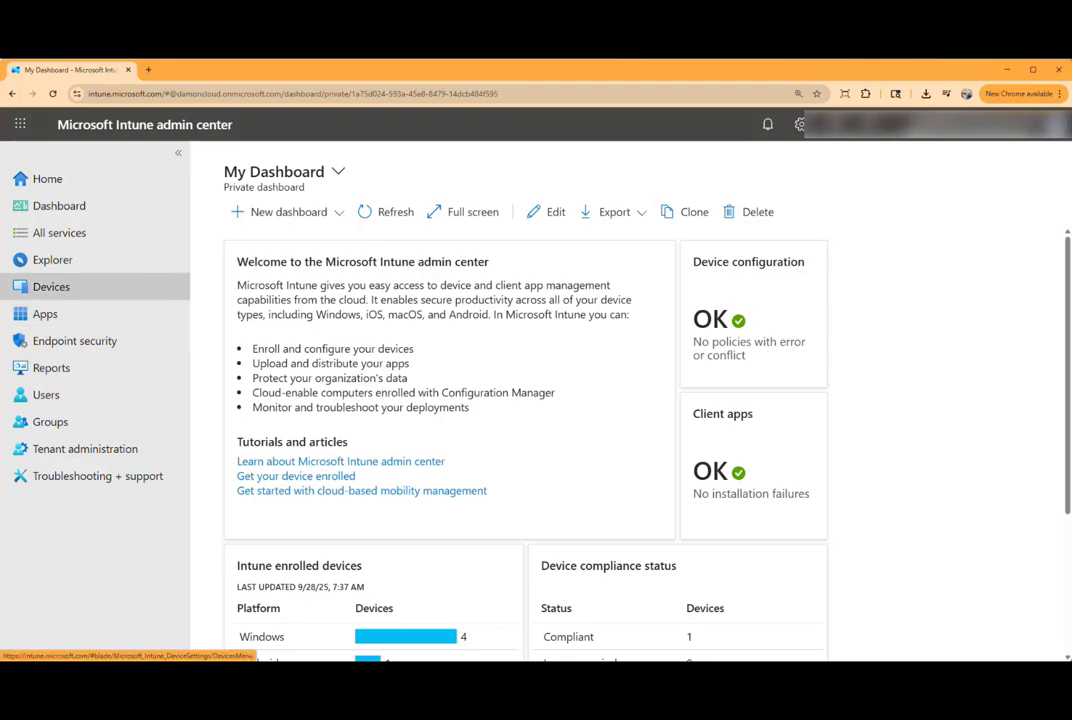
Navigate to Devices > Windows > Configuration to list the Windows configuration policies.
left_click(51, 286)
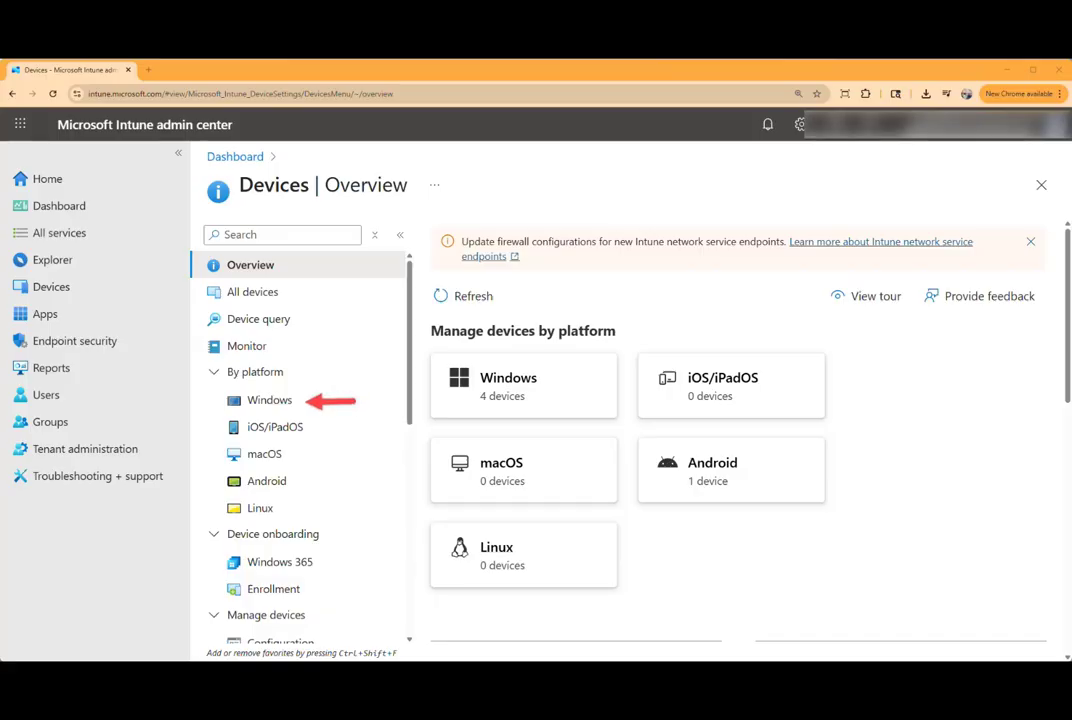
left_click(383, 400)
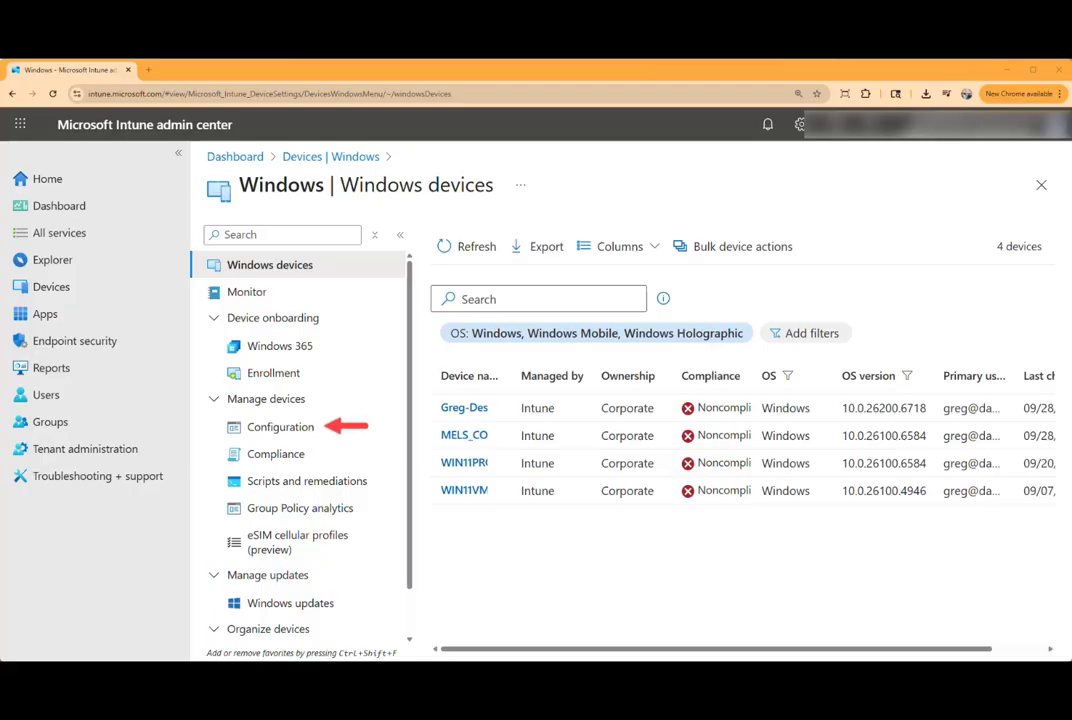
left_click(290, 426)
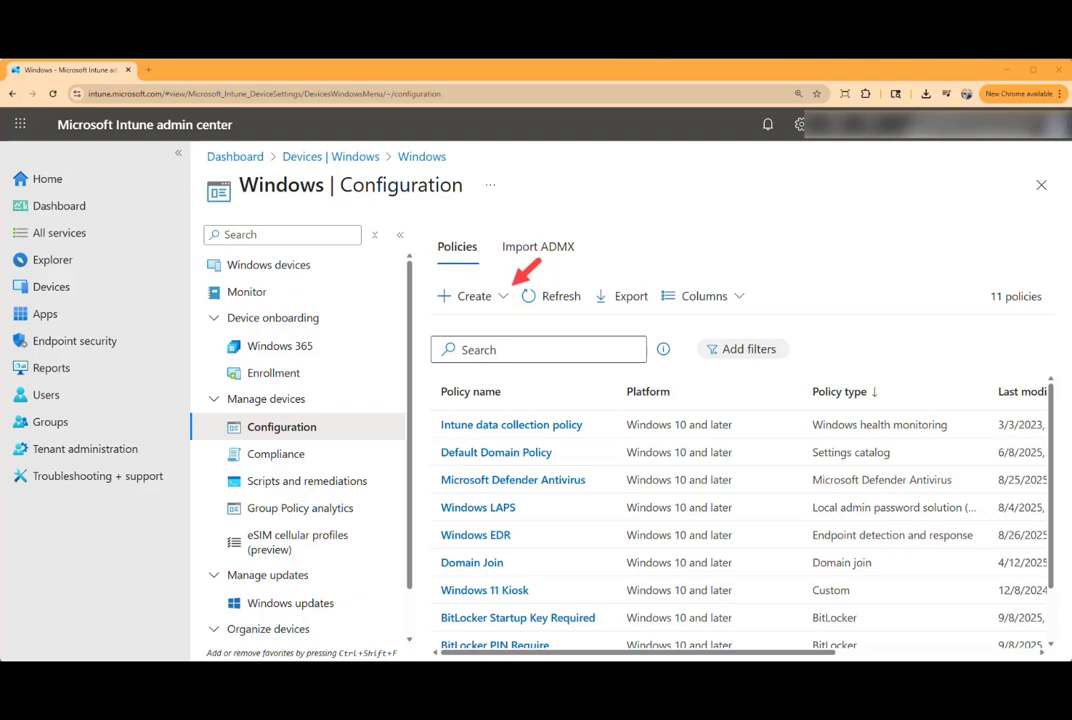
Create a new policy for Windows 10 and later using the Templates > Custom profile.
left_click(473, 296)
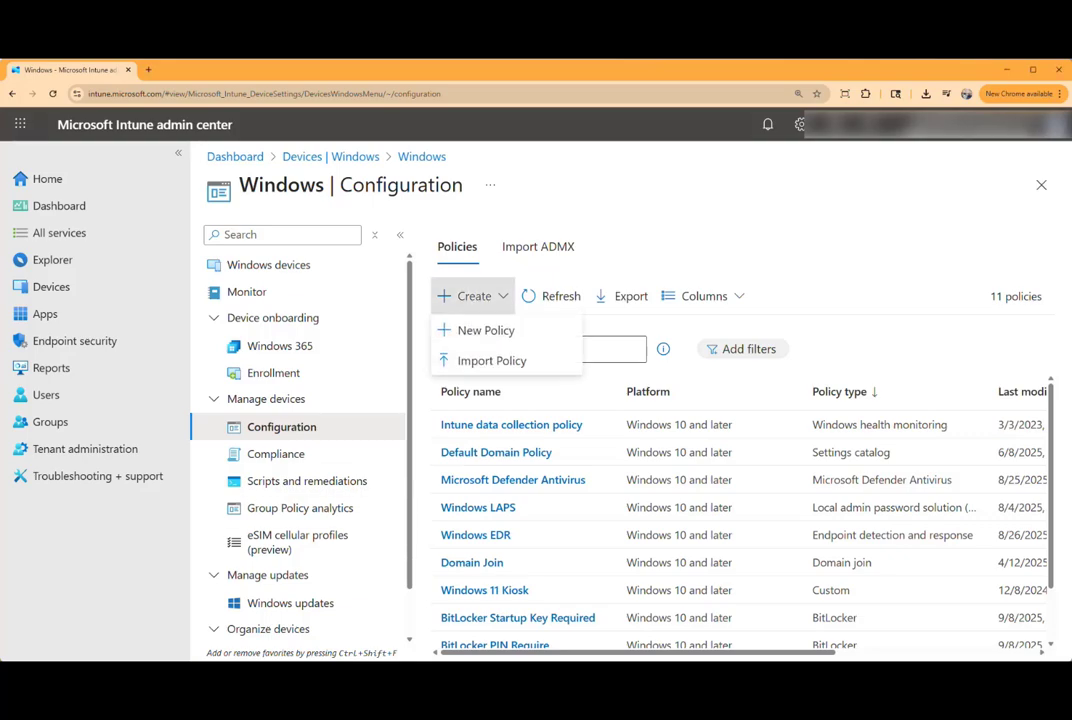
left_click(484, 330)
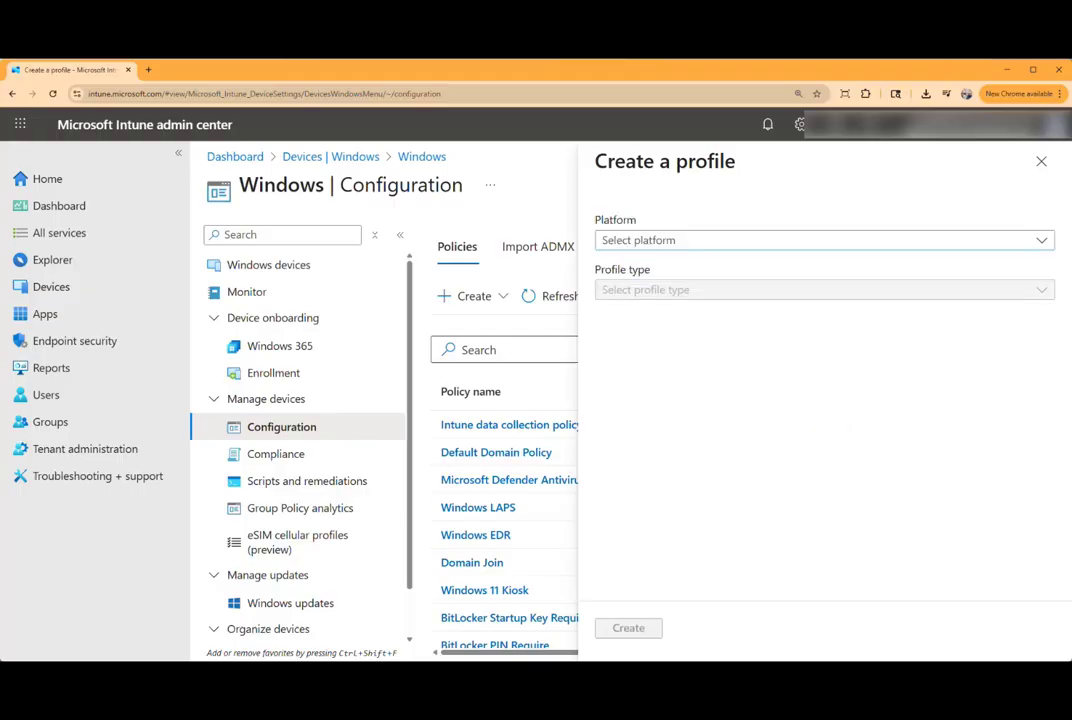
left_click(824, 240)
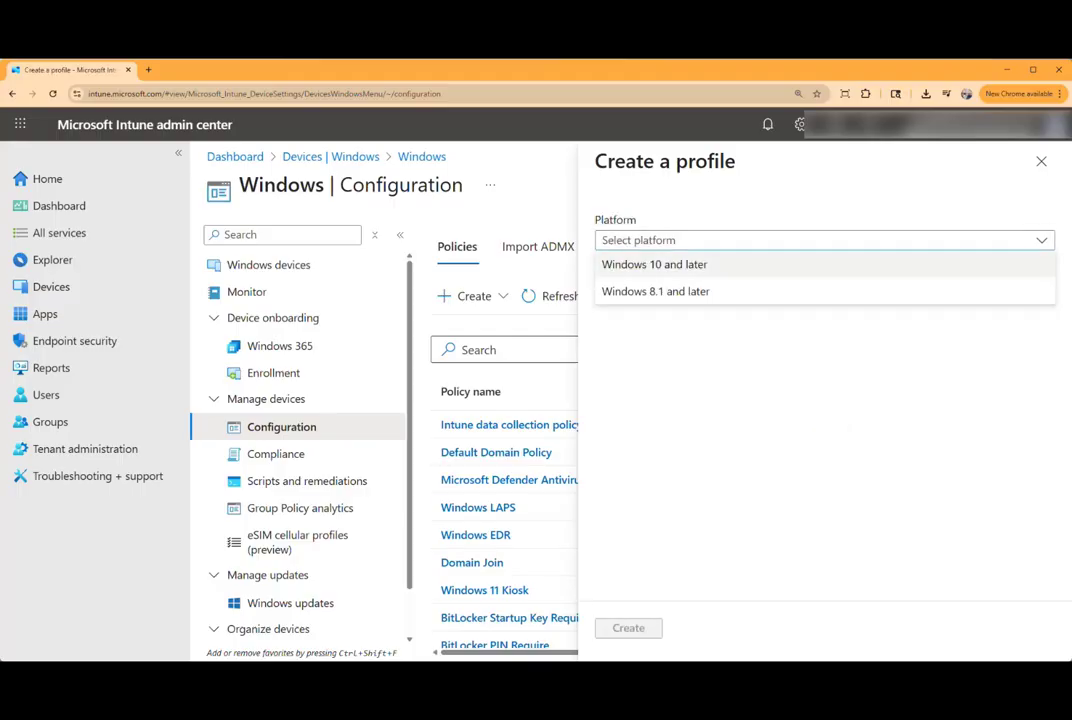
left_click(655, 265)
left_click(824, 290)
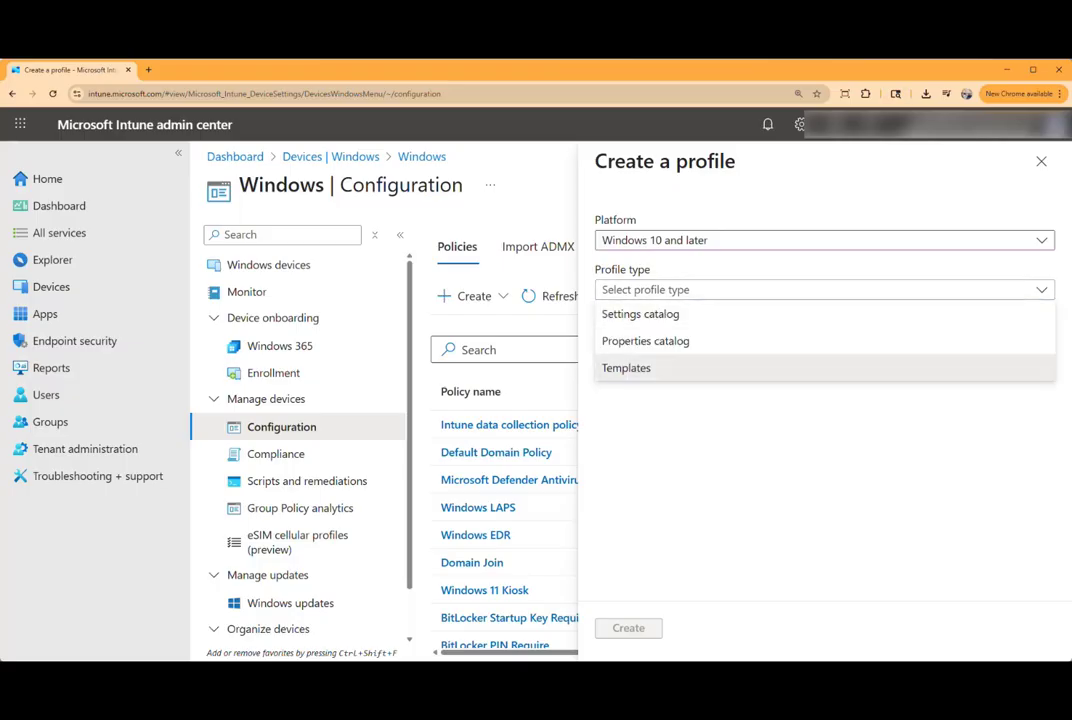
left_click(626, 368)
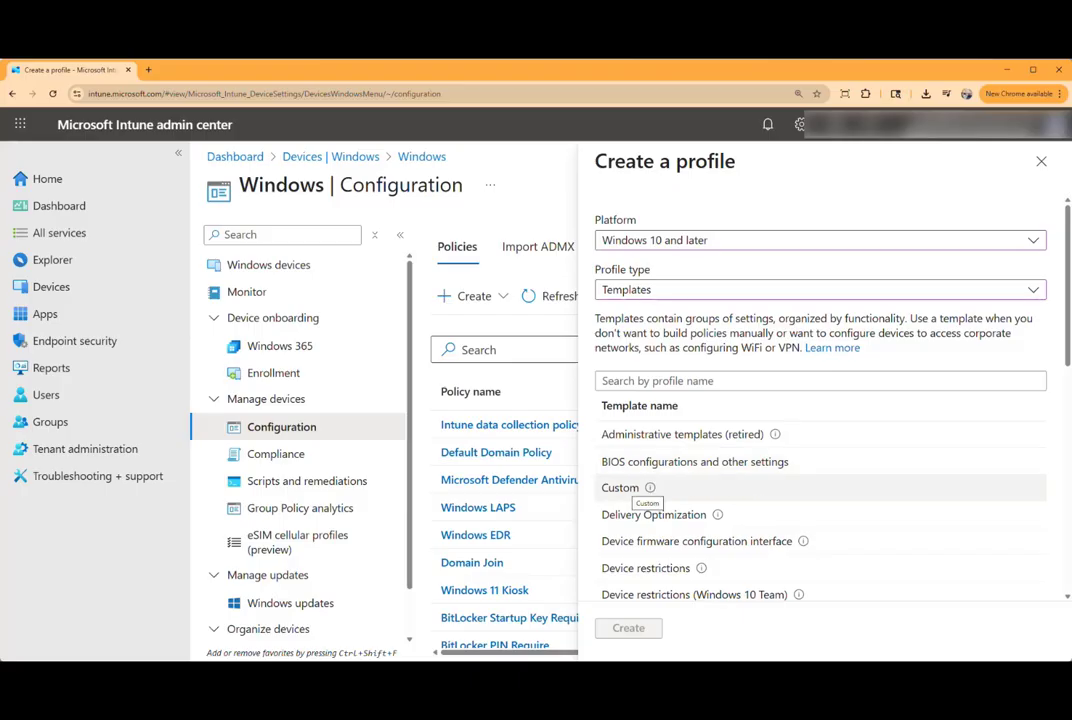
left_click(631, 488)
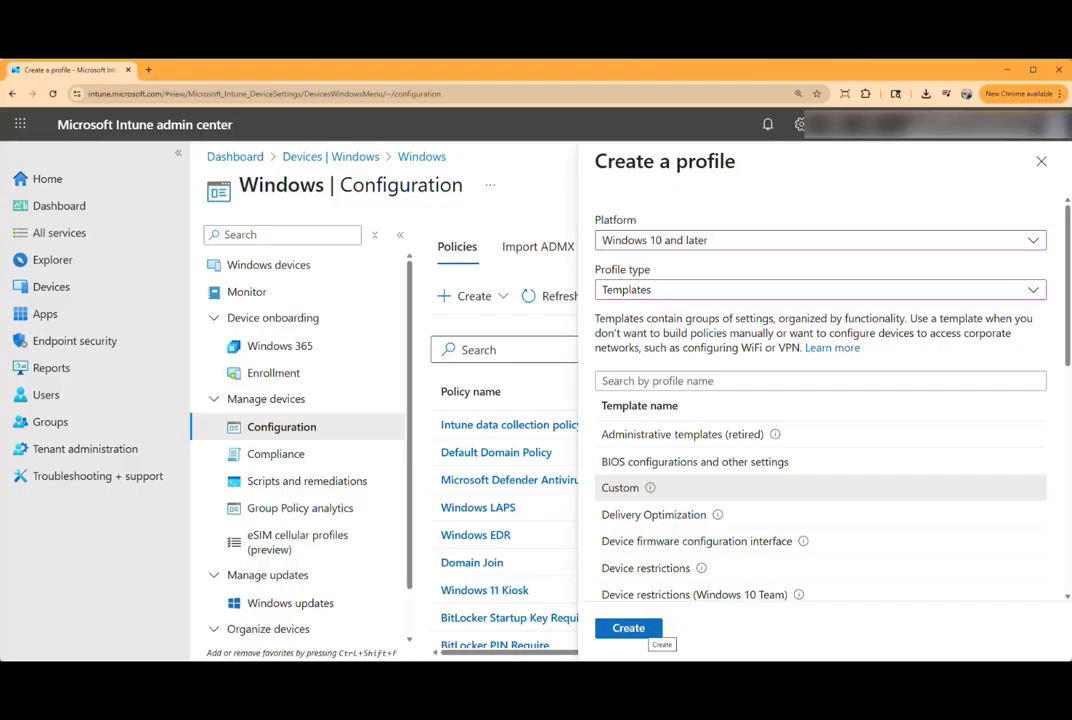
left_click(648, 628)
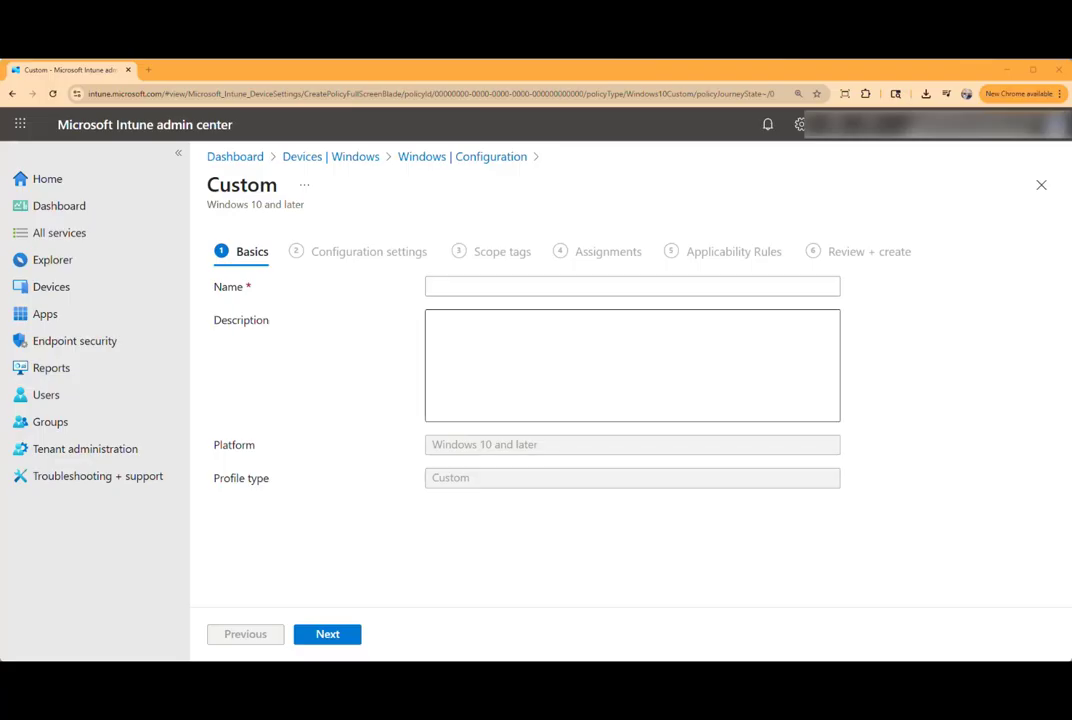
Enter 'Create Local Admin Account' as the profile name and continue past Basics.
left_click(600, 287)
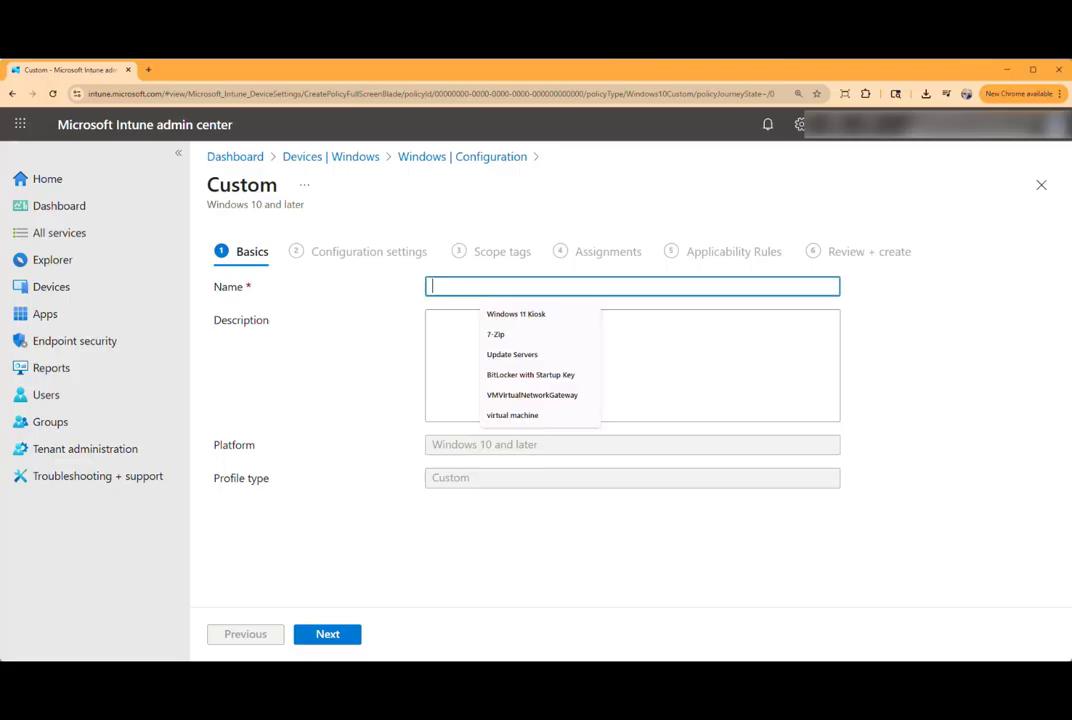
type("Create Local Admin Account")
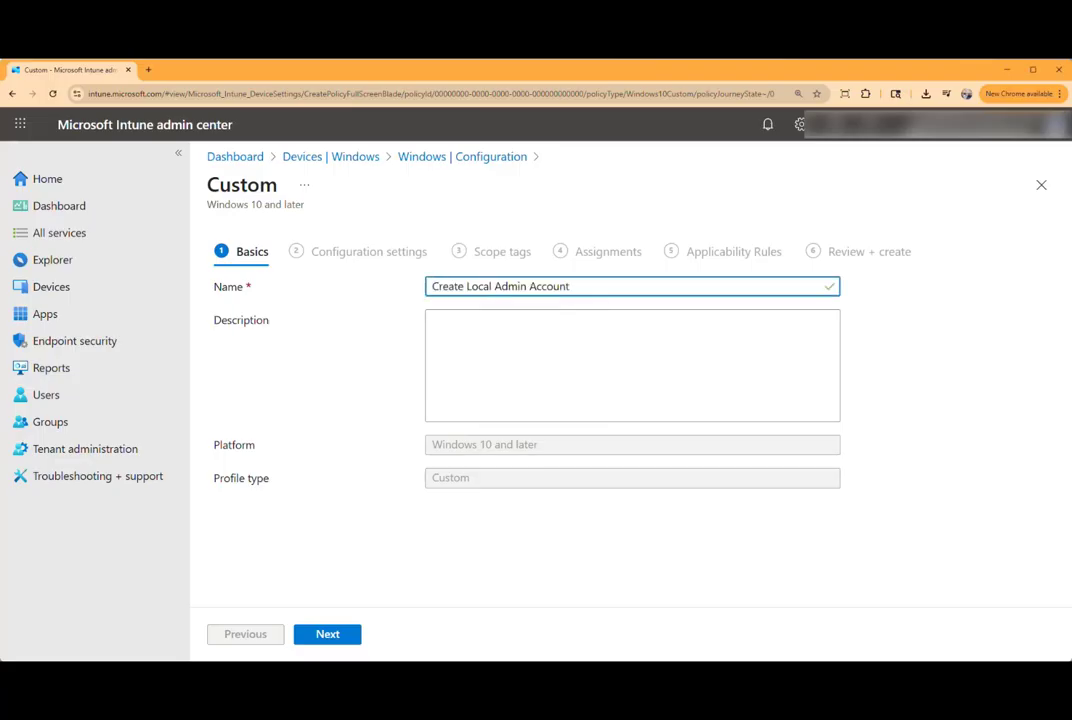
left_click(340, 636)
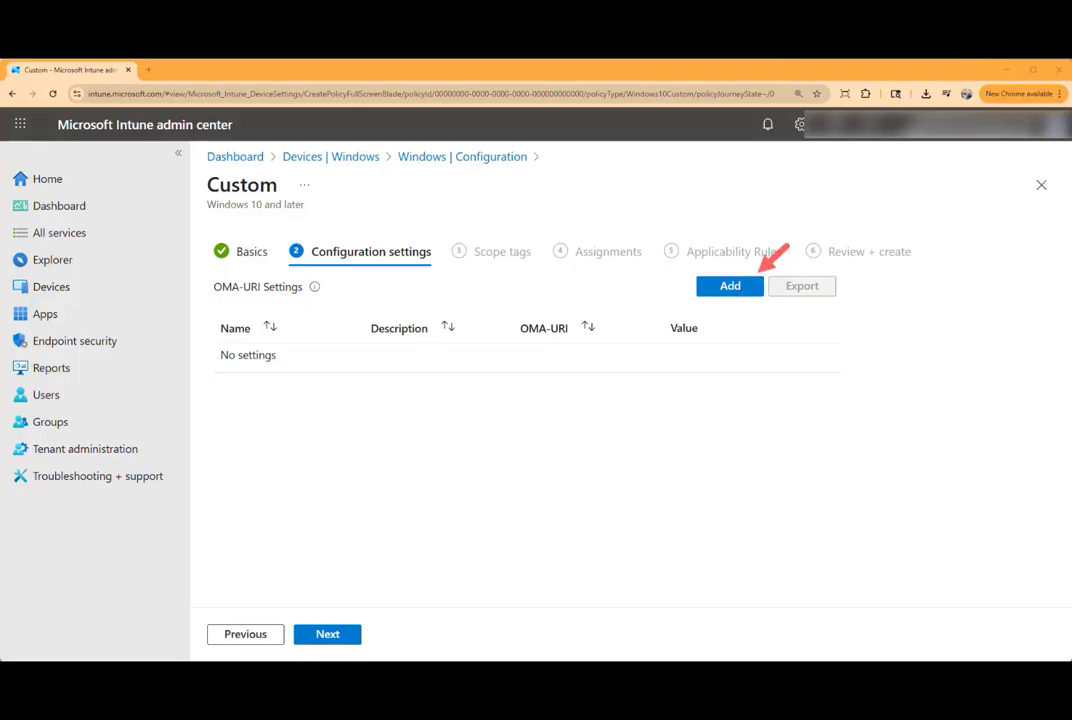
Add an OMA-URI row named 'Create Local Admin Account'.
left_click(730, 286)
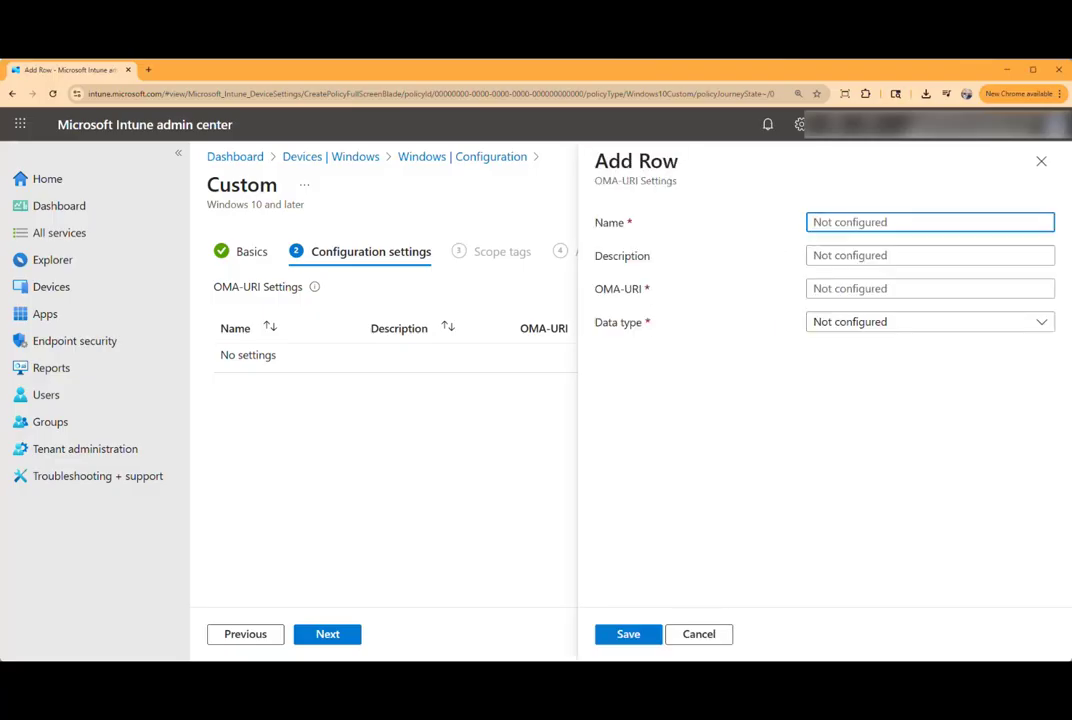
key("alt+Tab")
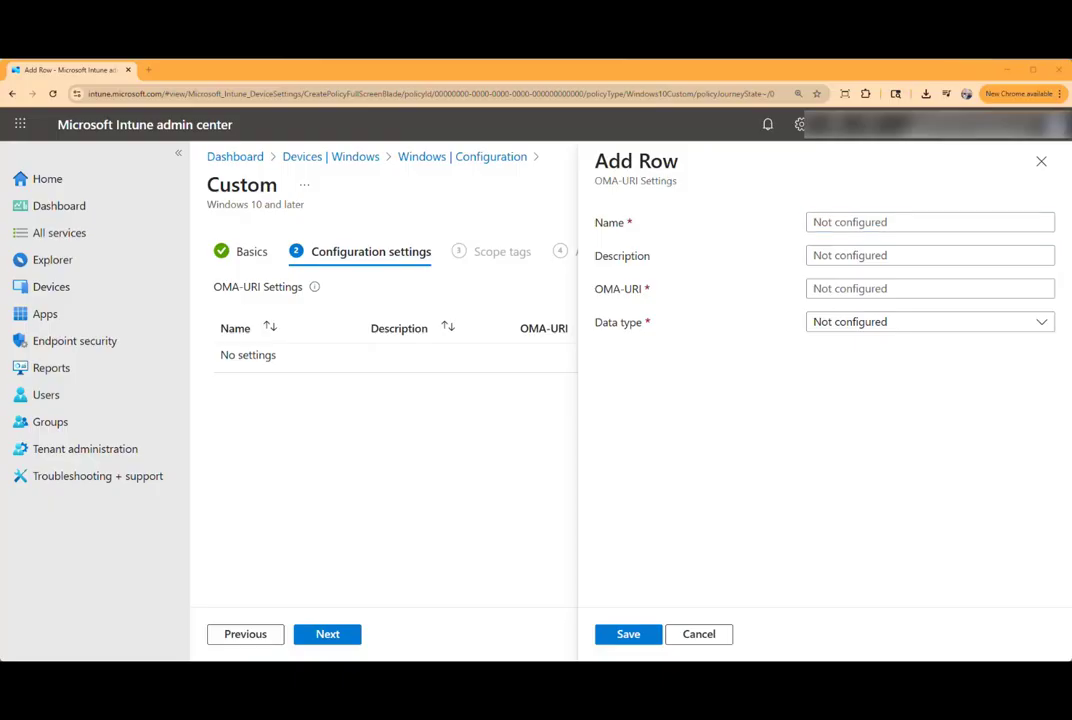
left_click(930, 222)
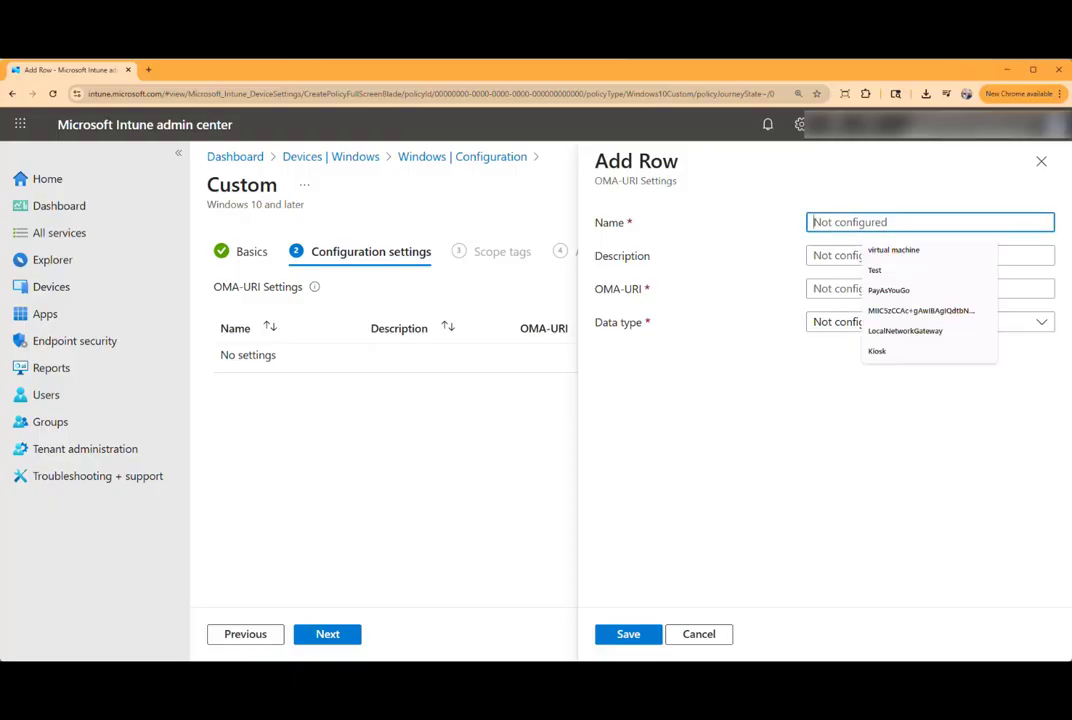
type("Create Local Admin Account")
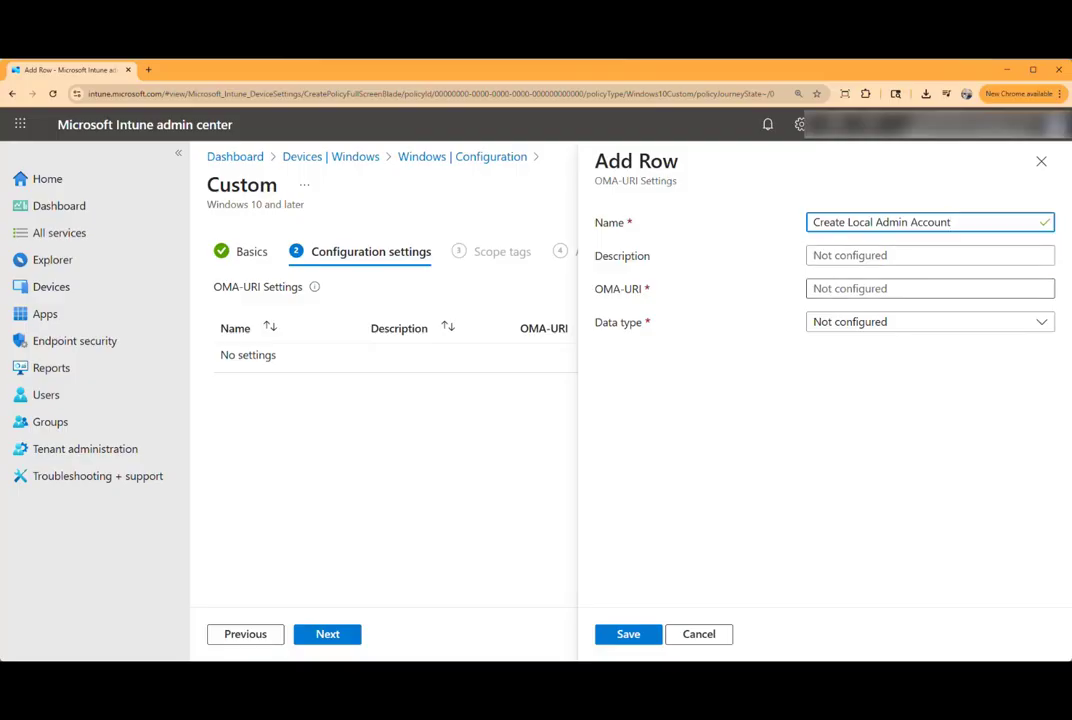
Paste the ./Device/Vendor/MSFT/Accounts/Users/…/Password path into the row's OMA-URI field.
left_click(930, 289)
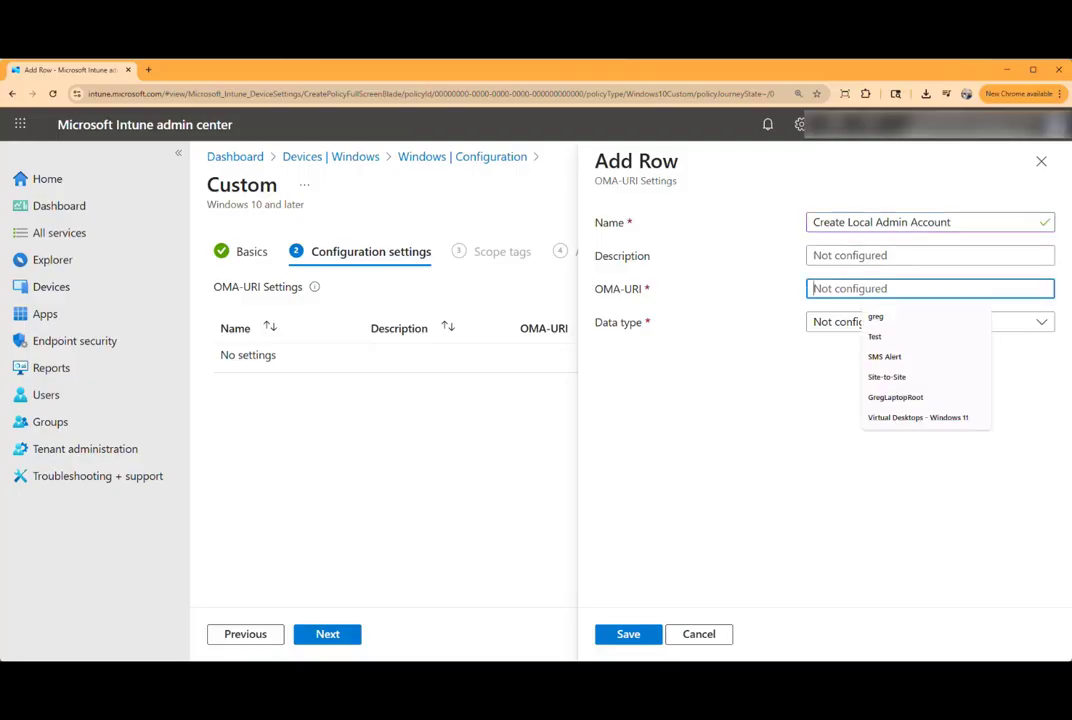
key("alt+Tab")
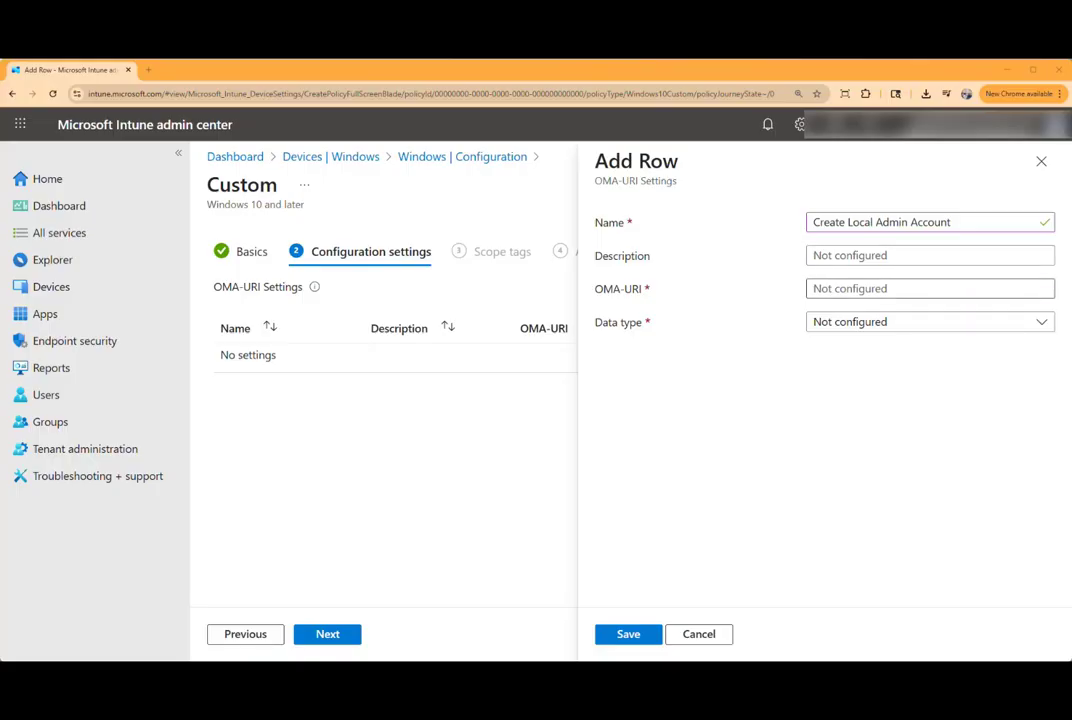
left_click(930, 289)
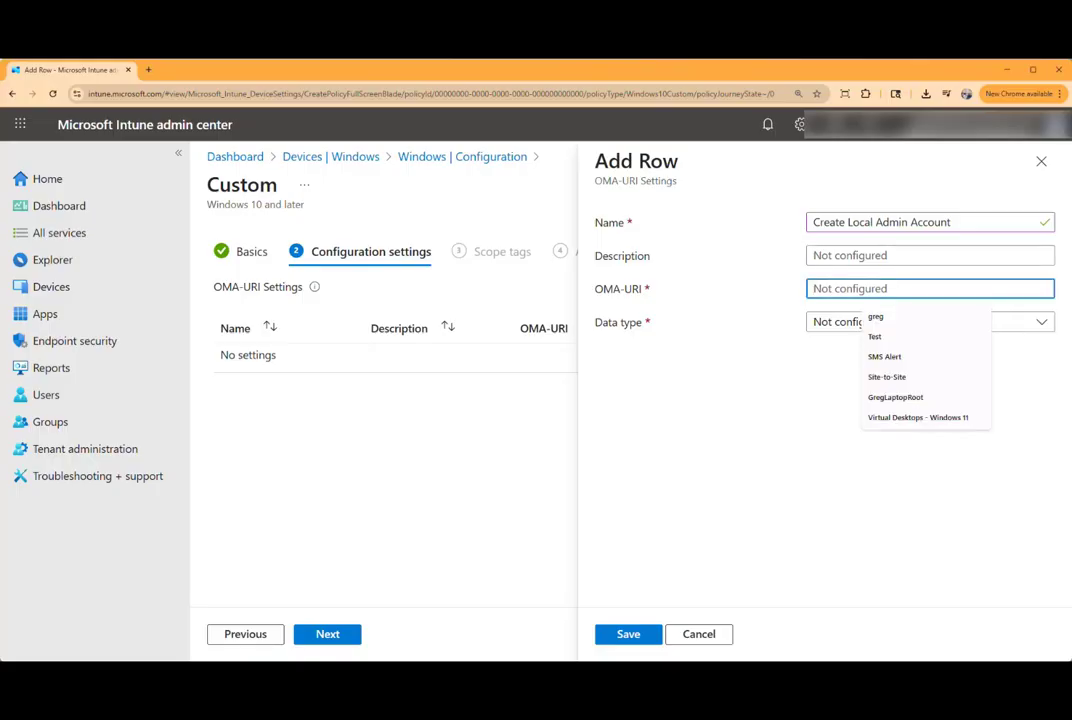
key("ctrl+v")
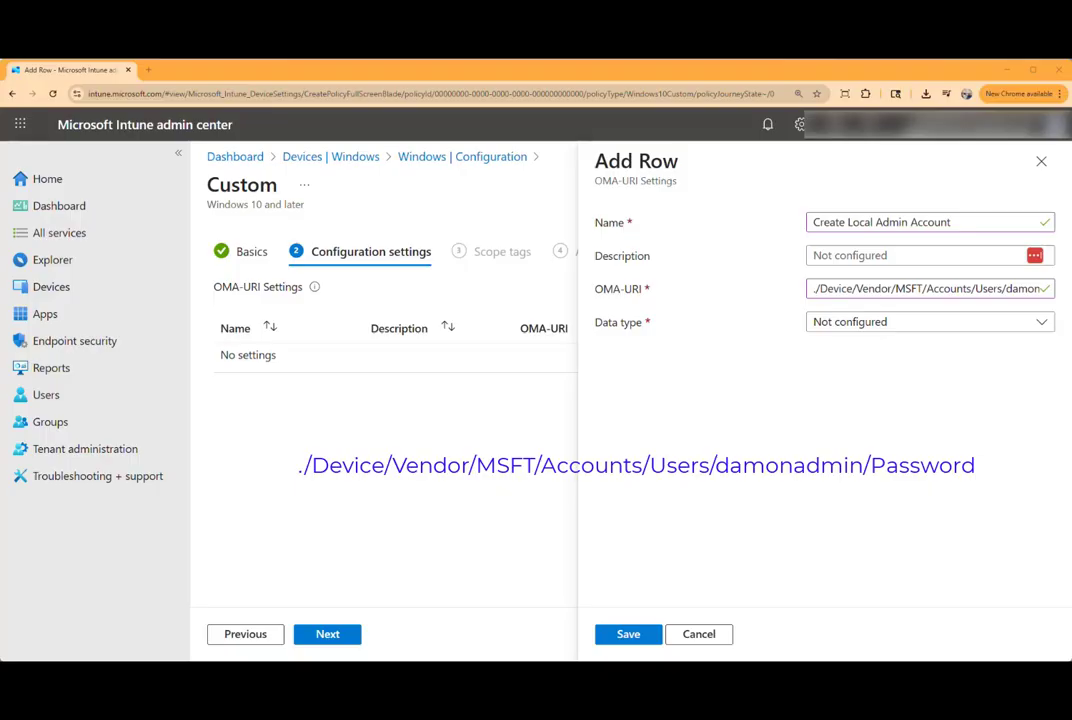
Check the admin account name in the OMA-URI path and set Data type to String.
double_click(1022, 289)
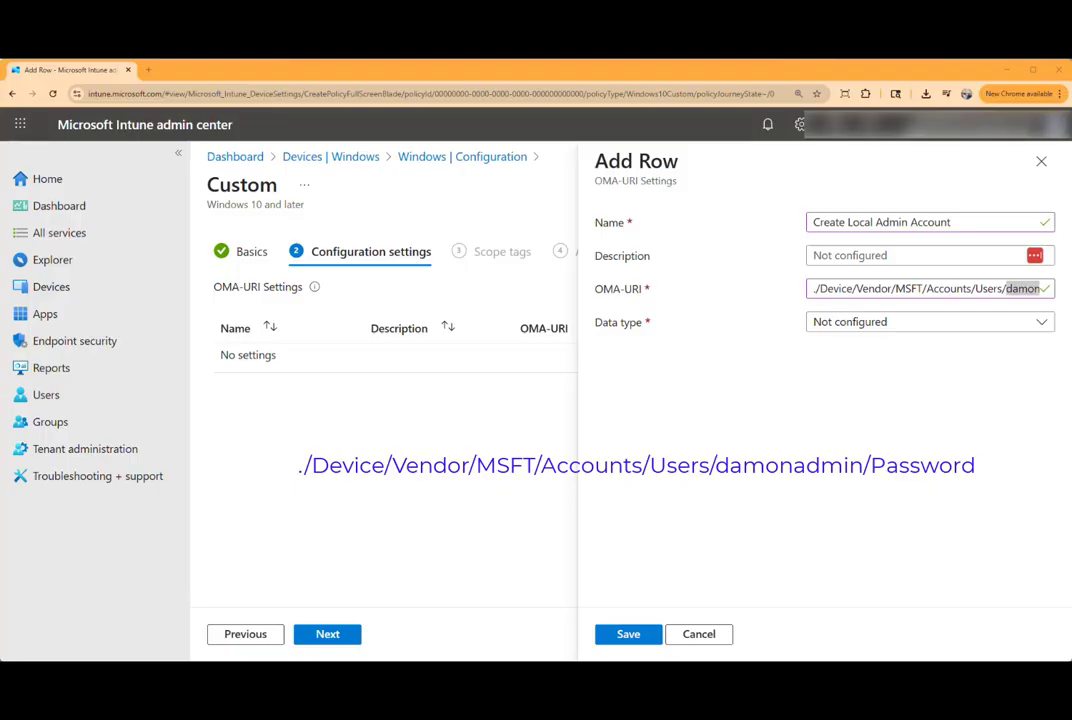
mouse_move(927, 289)
left_mouse_down()
mouse_move(1050, 289)
mouse_move(925, 289)
left_mouse_up()
left_click(990, 289)
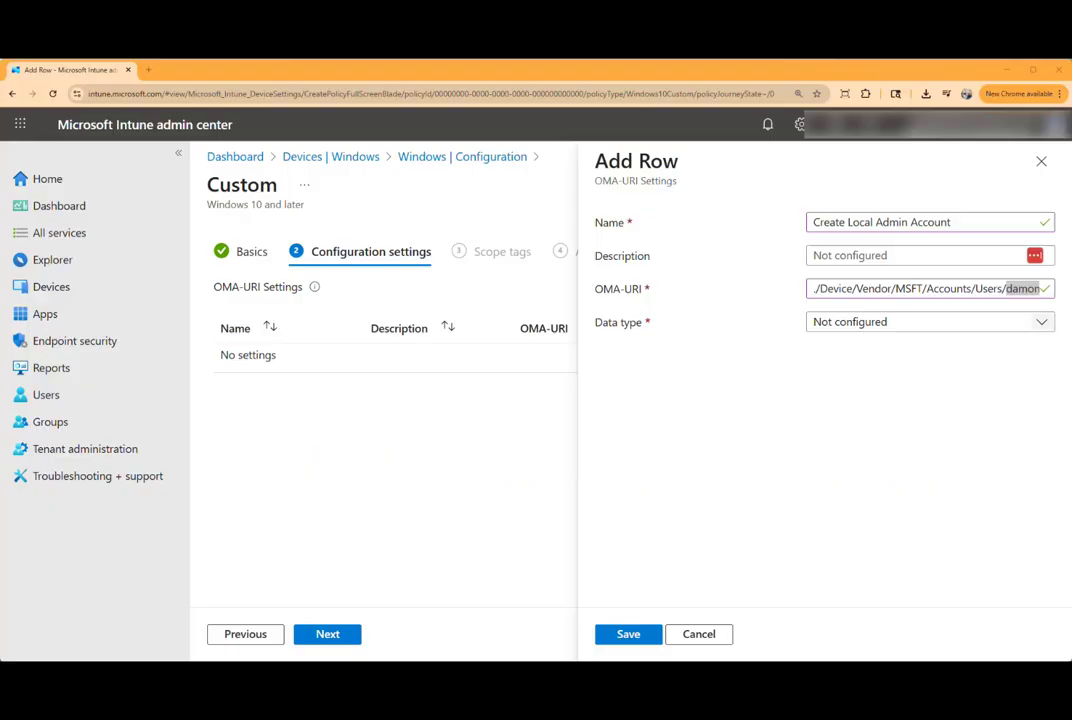
left_click(930, 322)
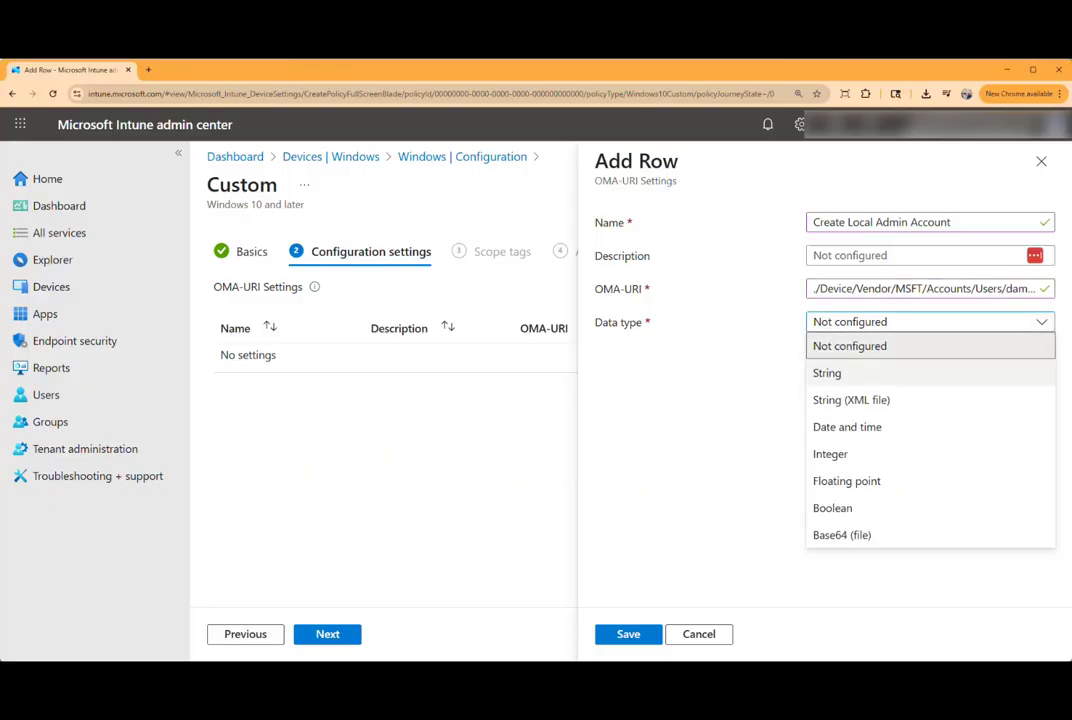
left_click(827, 373)
Paste the local admin account's password into the Value field.
left_click(872, 396)
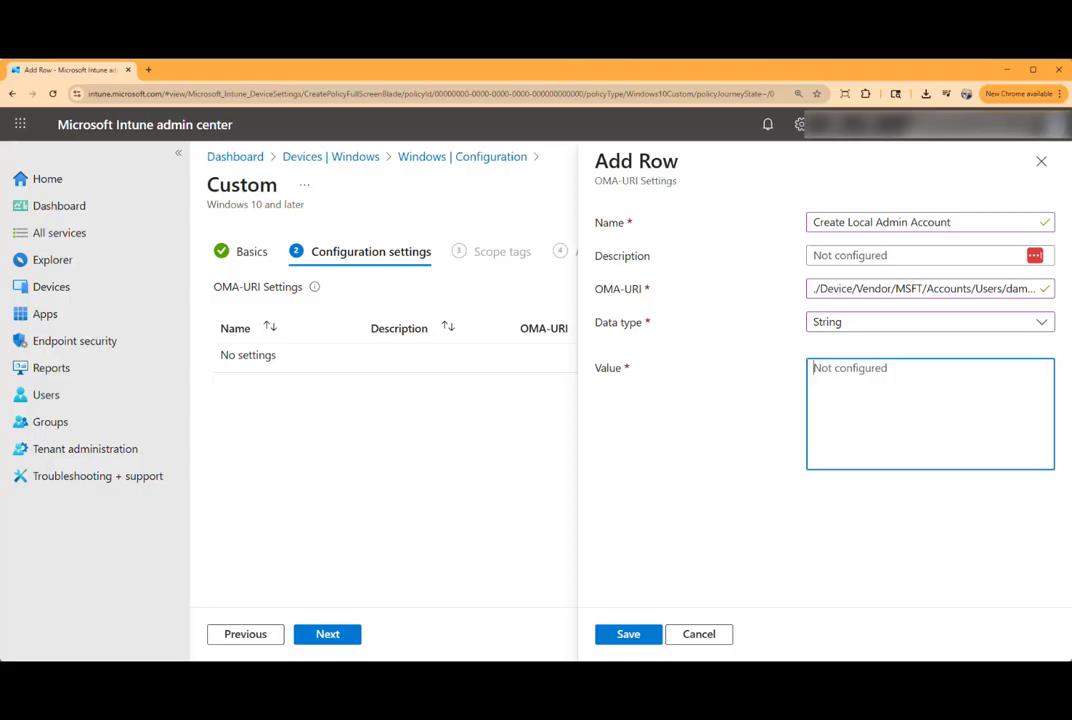
key("alt+Tab")
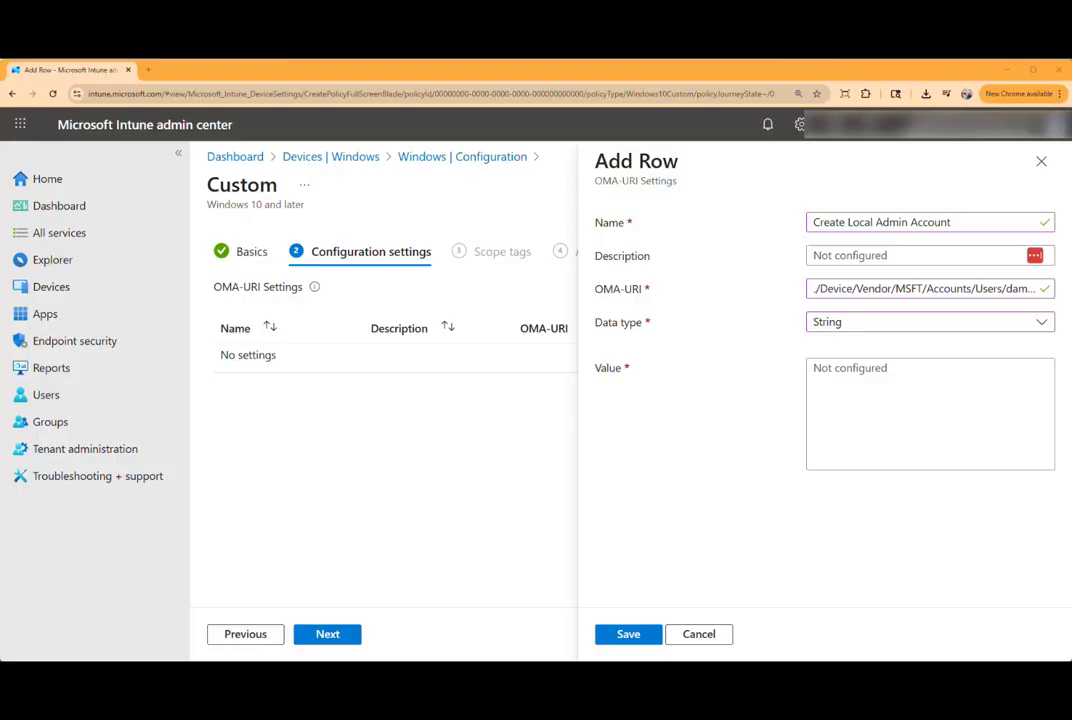
key("alt+Tab")
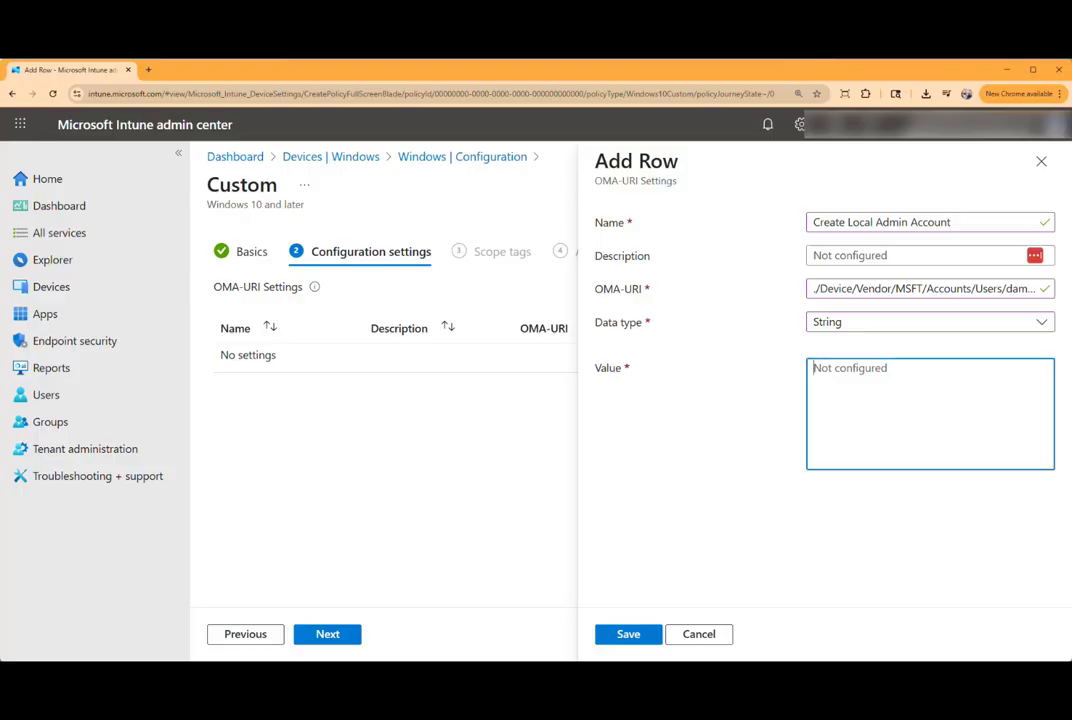
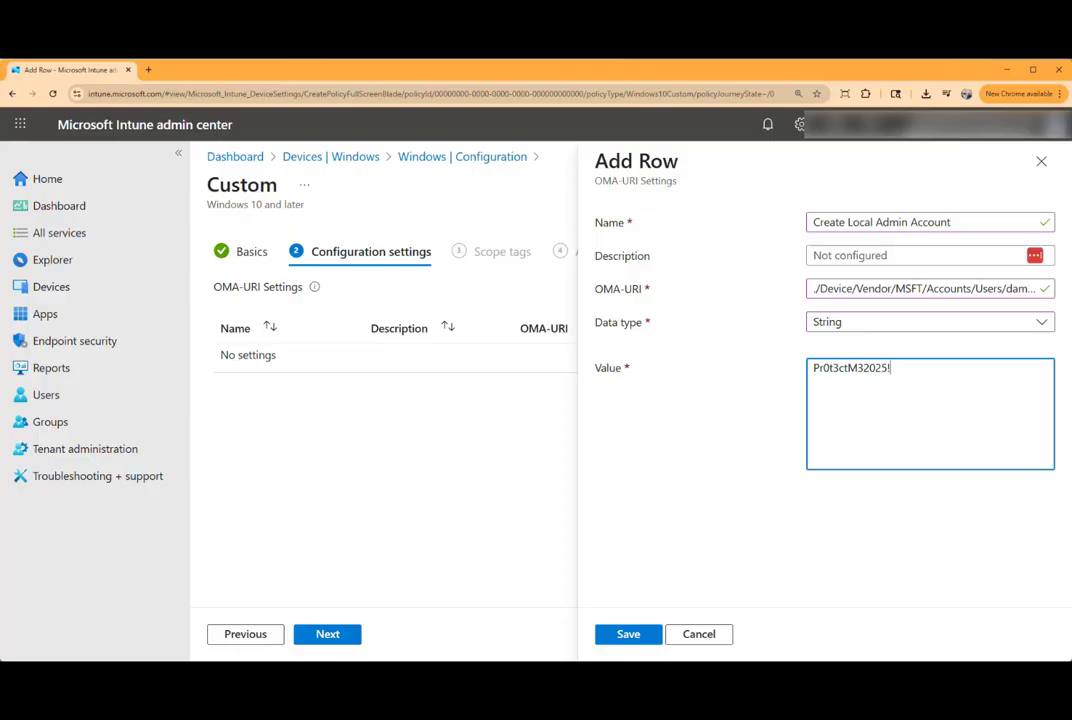
Review the row's OMA-URI path, including the admin account name, and the entered password value.
key("alt+Tab")
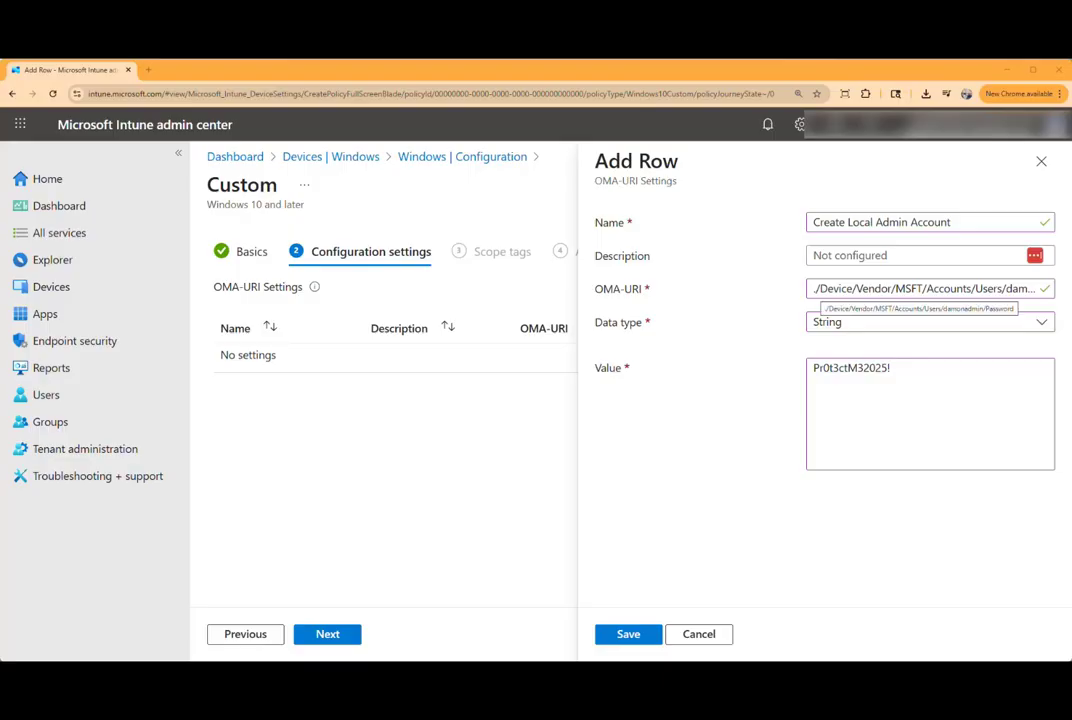
left_click_drag(812, 289, 1058, 290)
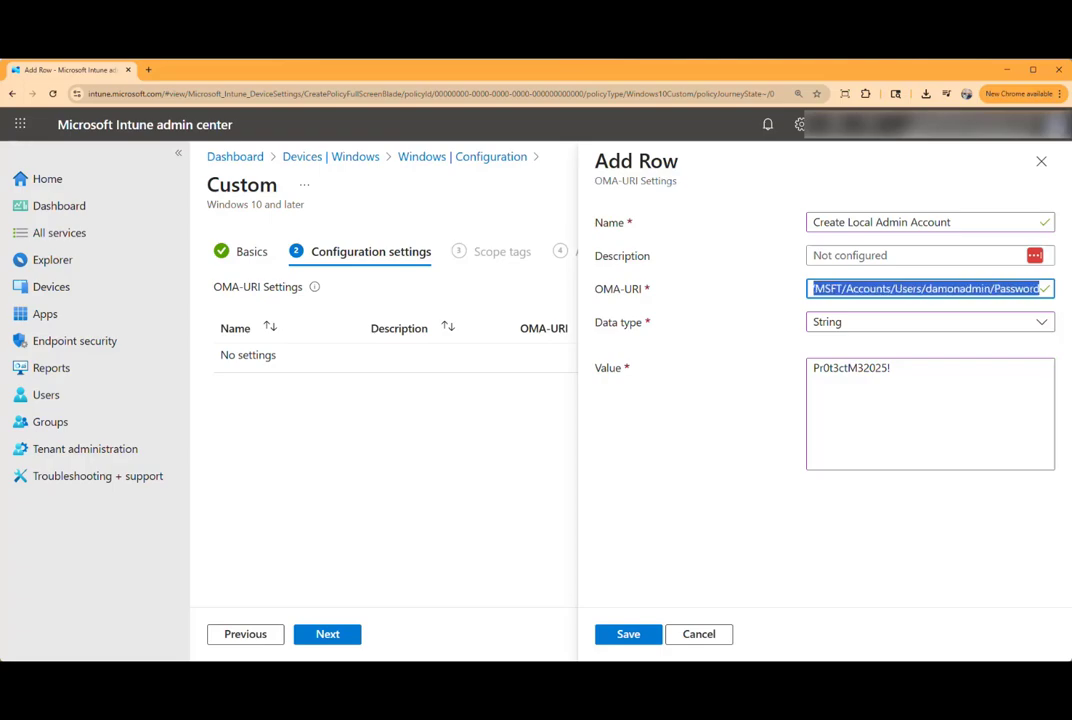
left_click(990, 289)
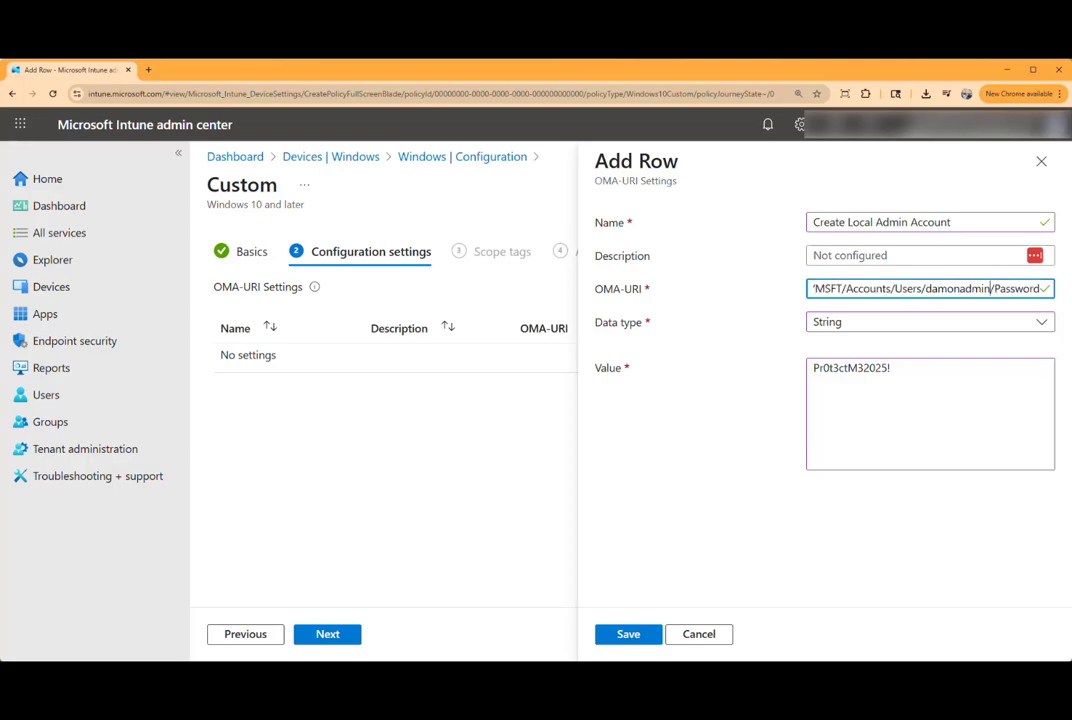
left_click_drag(990, 289, 925, 289)
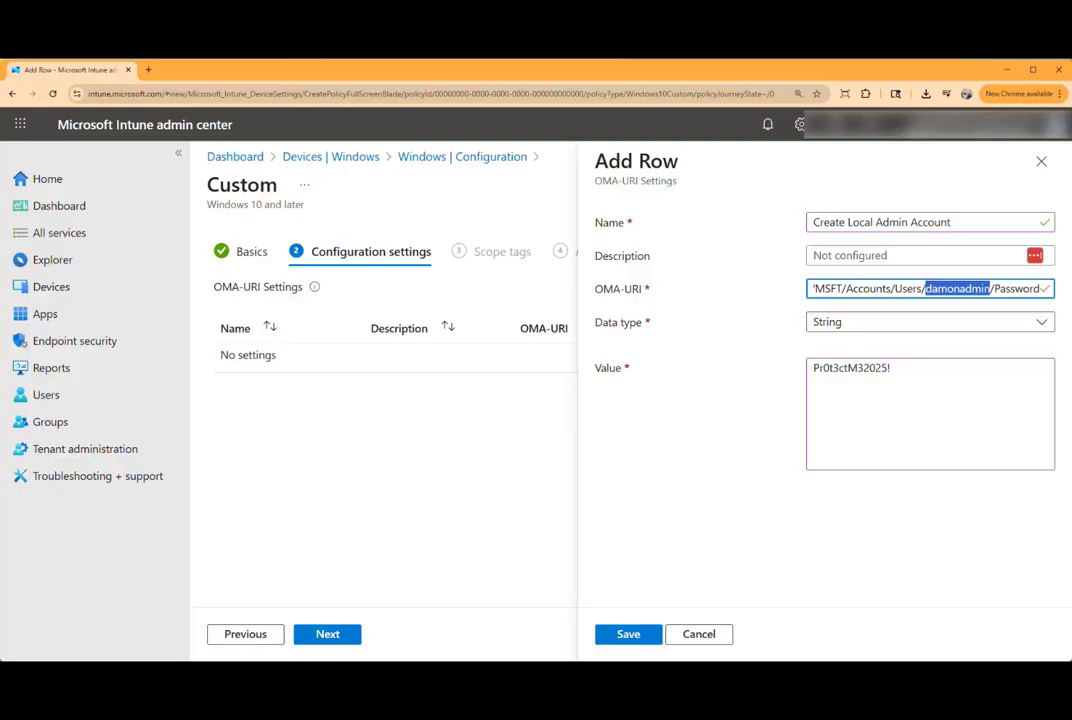
left_click(891, 369)
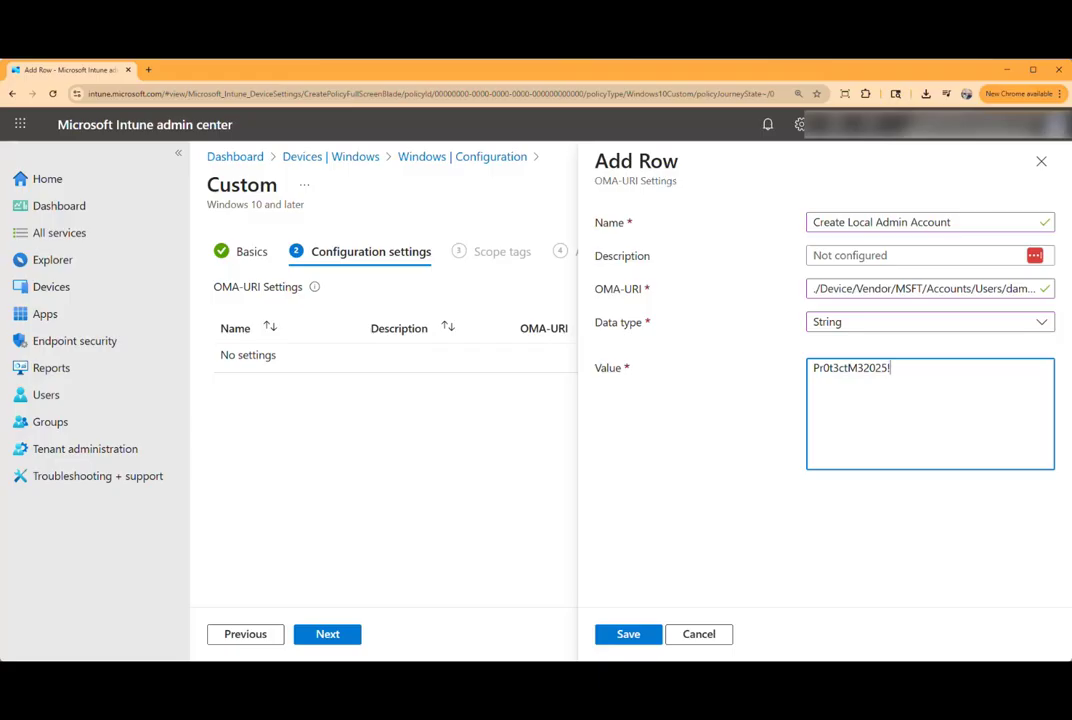
left_click_drag(891, 369, 812, 369)
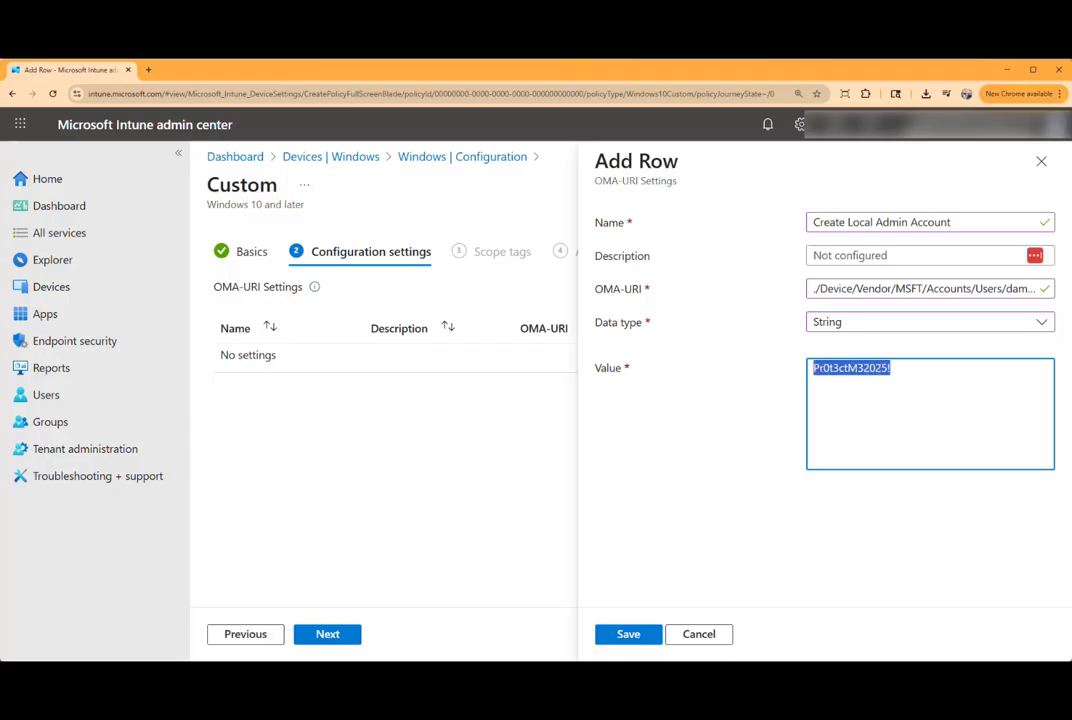
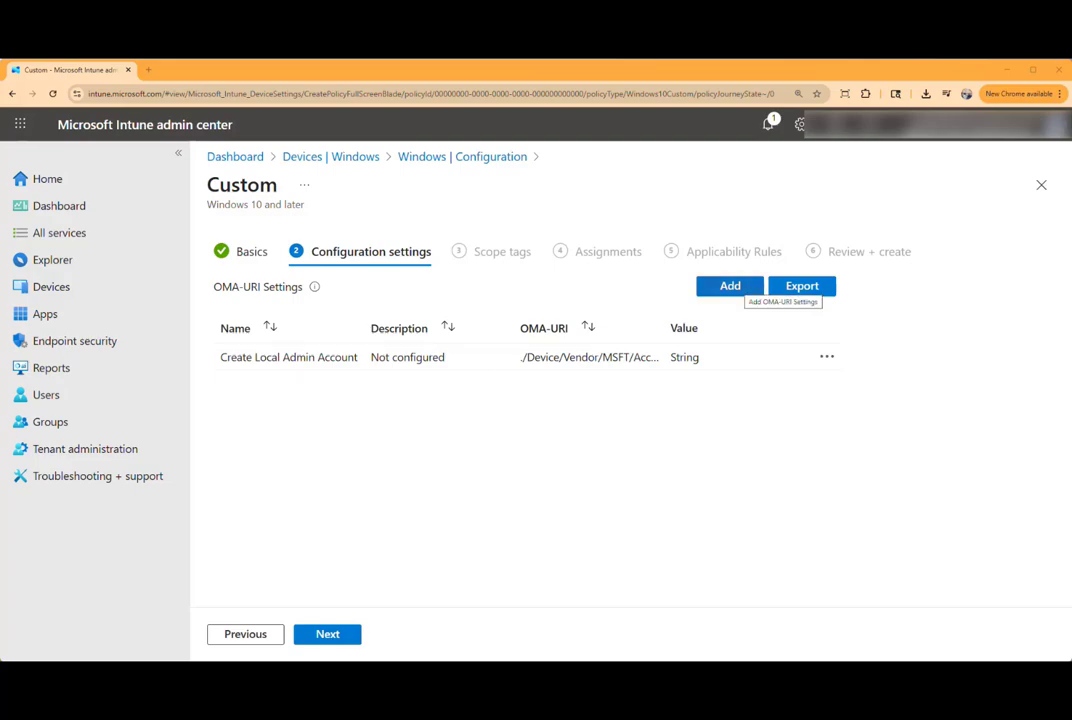
Add an OMA-URI row named 'Add user to Local administrator group' with the admin account's LocalUserGroup path.
left_click(745, 286)
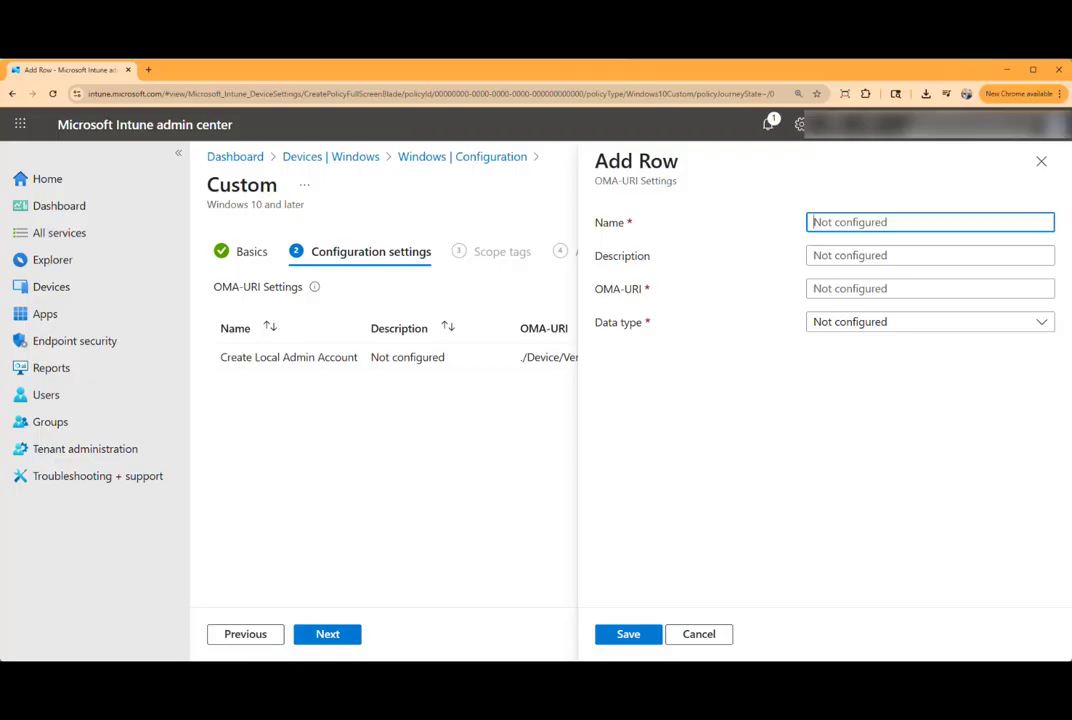
key("alt+Tab")
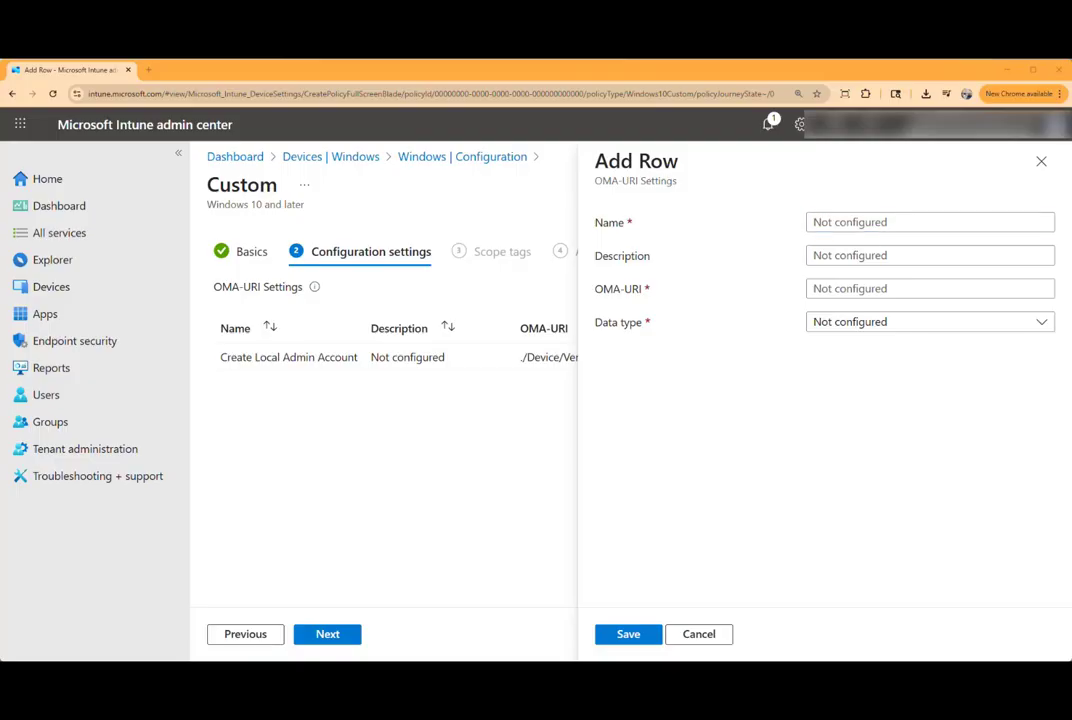
left_click(906, 222)
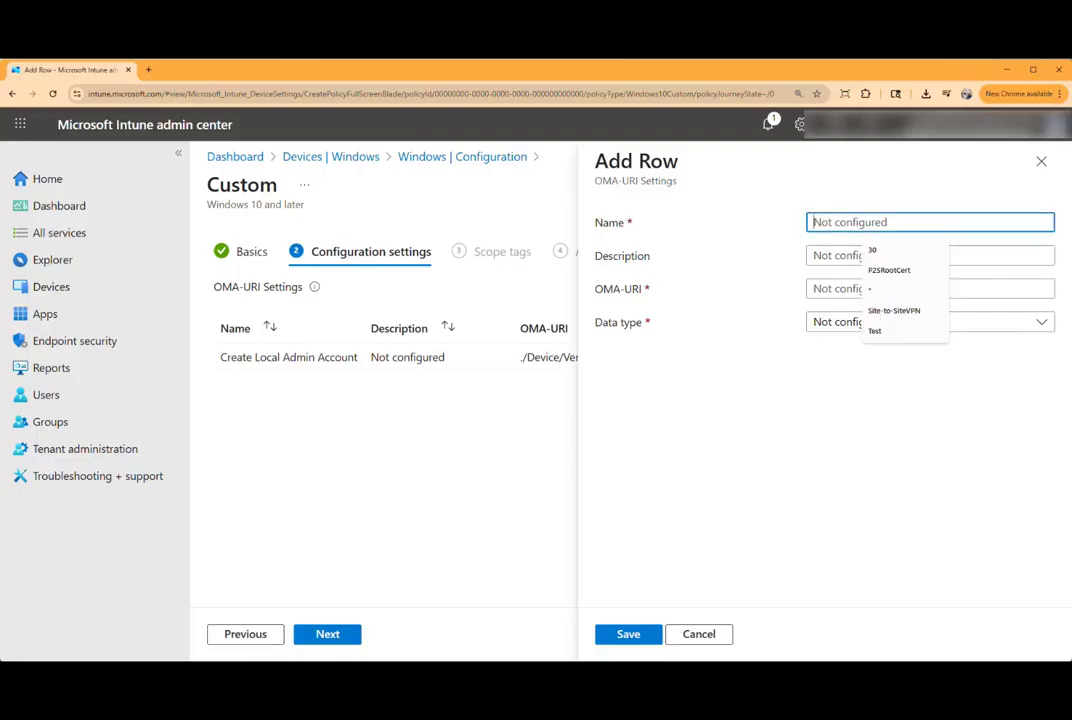
type("Add user to Local administrator group")
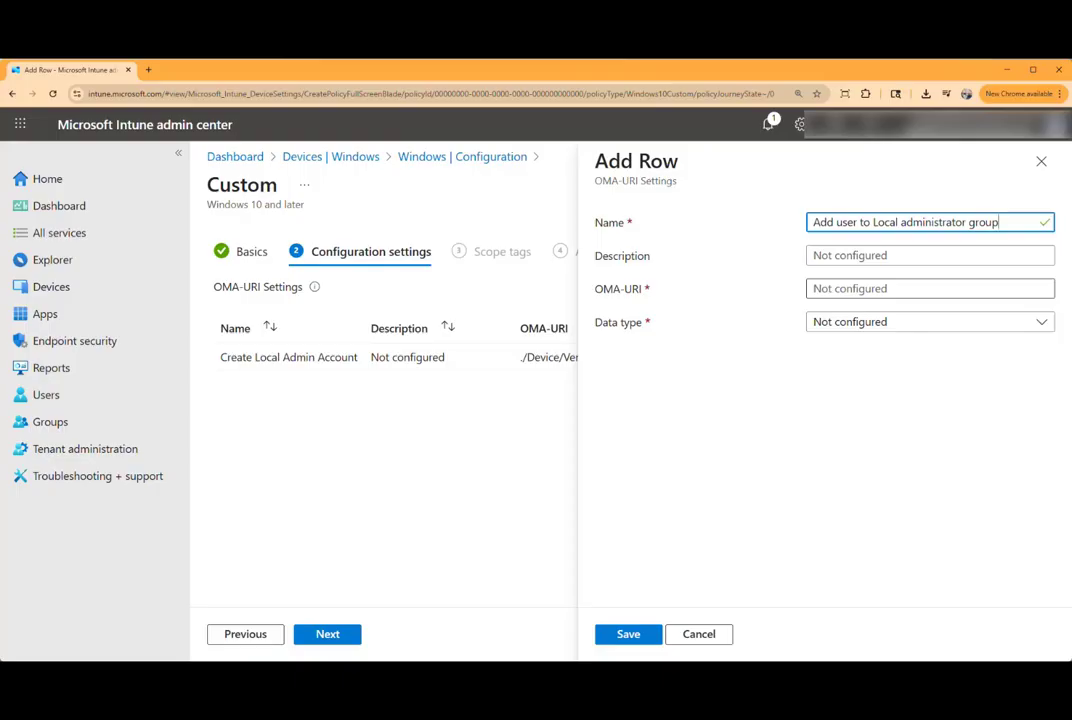
left_click(900, 289)
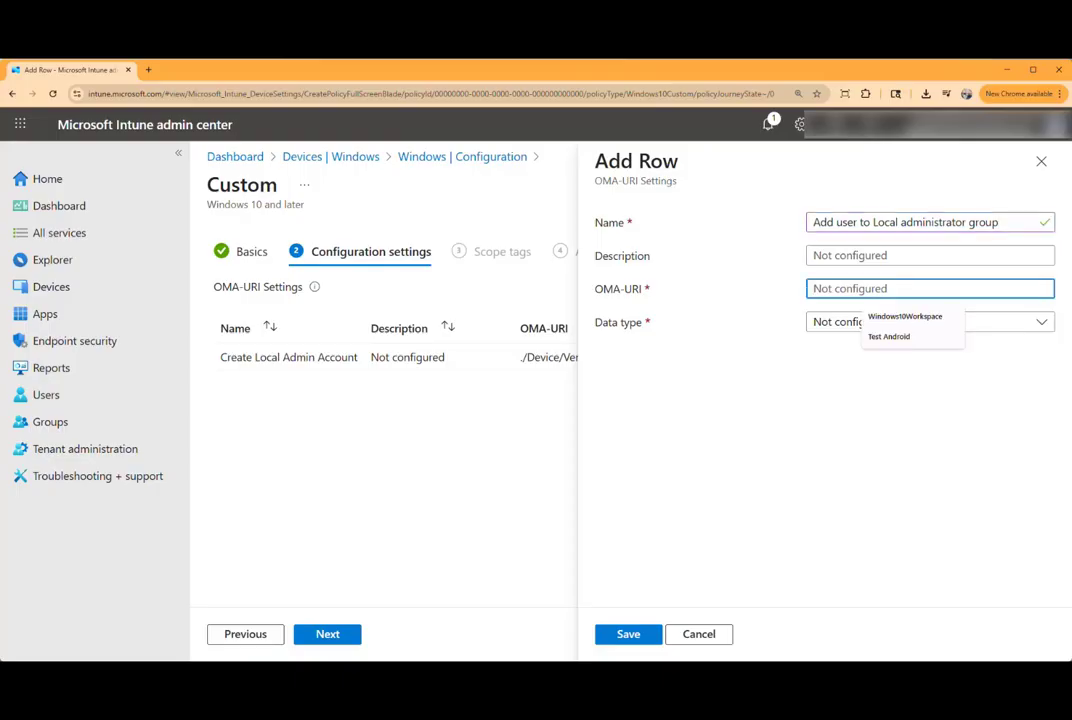
key("alt+Tab")
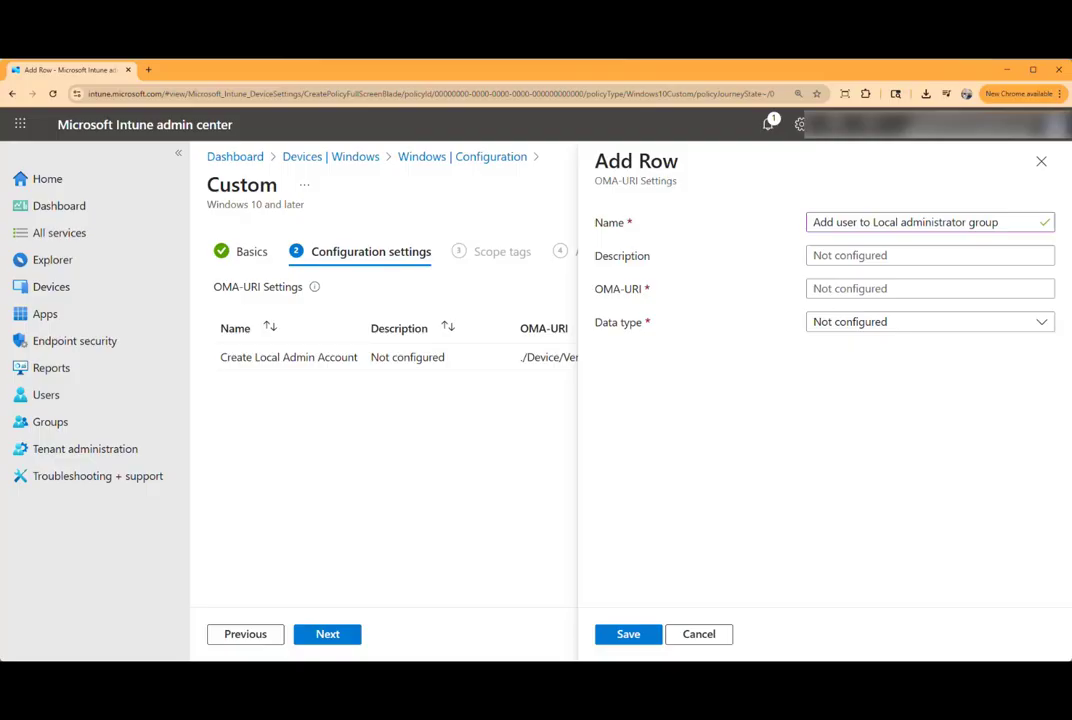
key("alt+Tab")
left_click(912, 289)
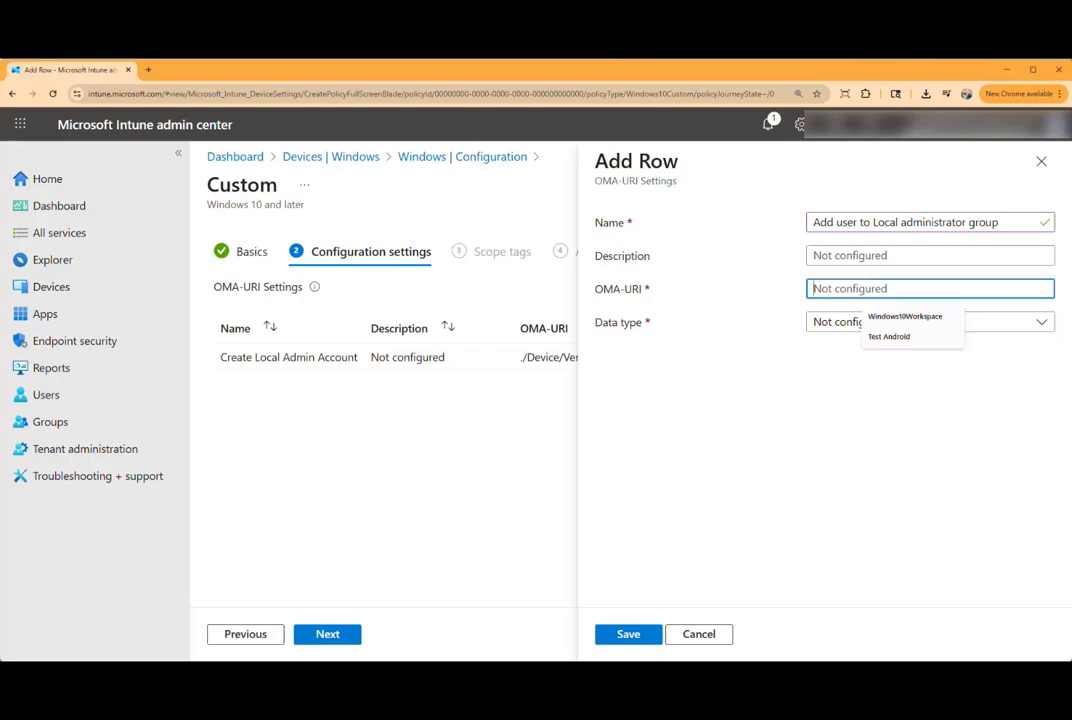
key("ctrl+v")
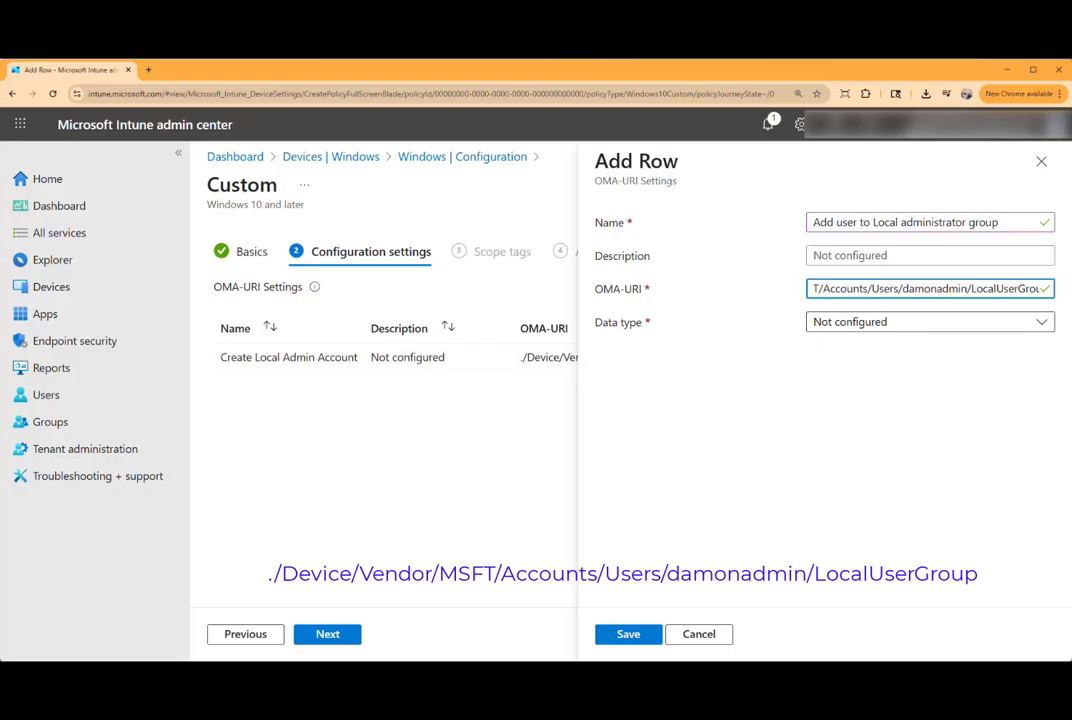
left_click(930, 322)
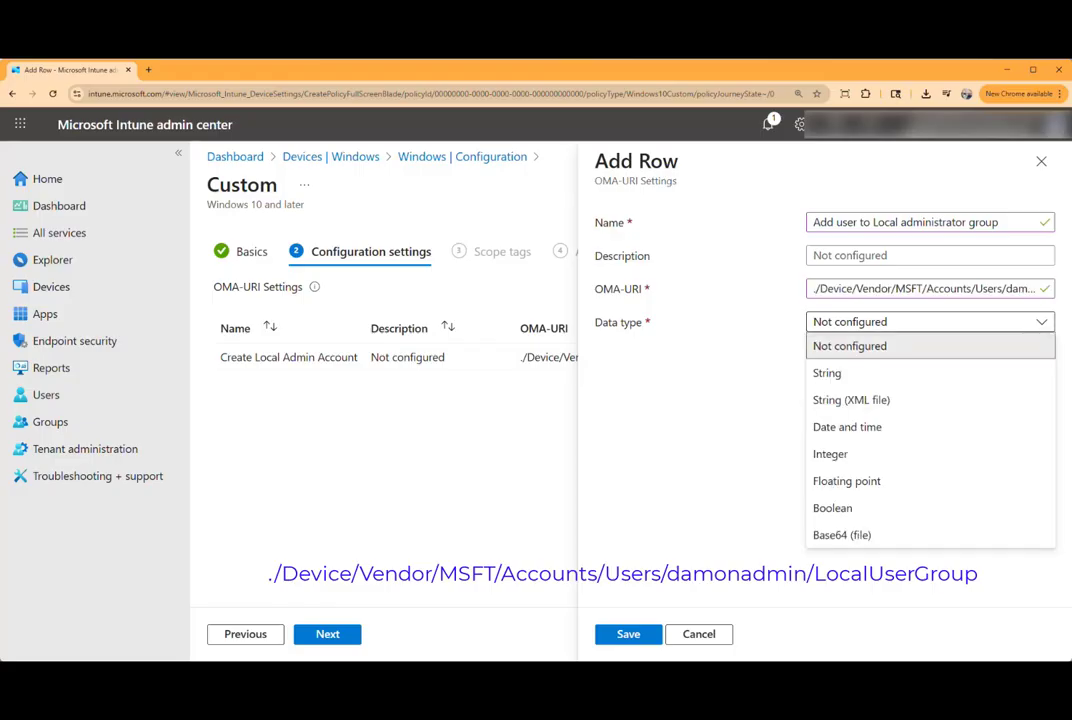
Make the LocalUserGroup row Integer with value 2, check the account name in its path, and save.
left_click(830, 454)
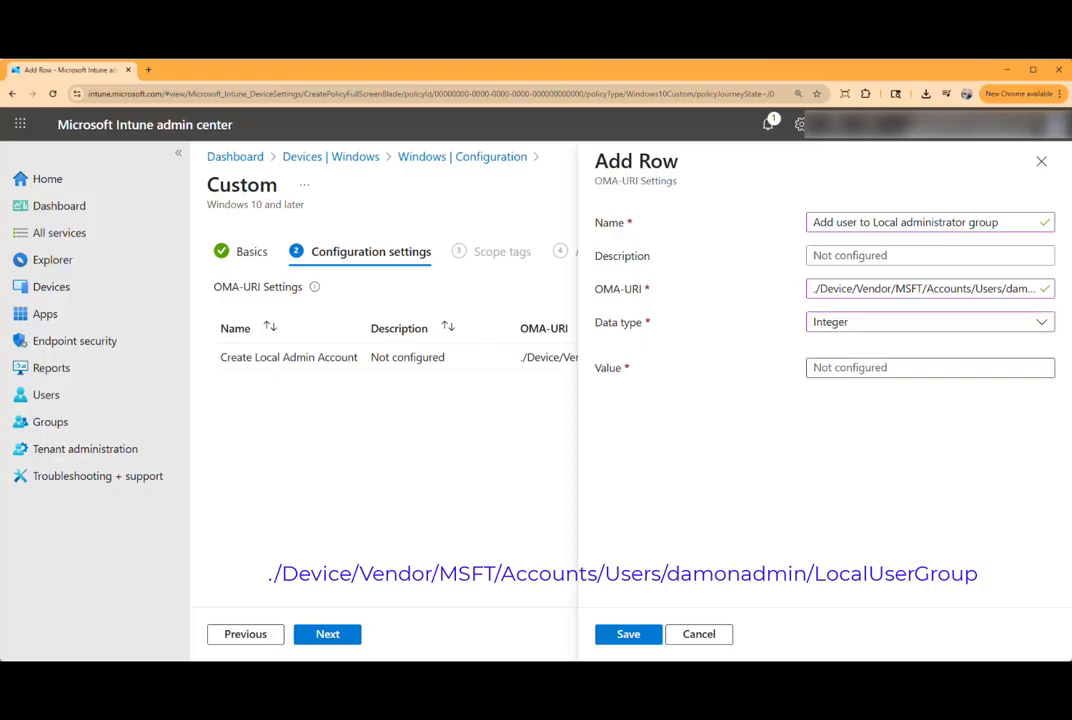
left_click(908, 368)
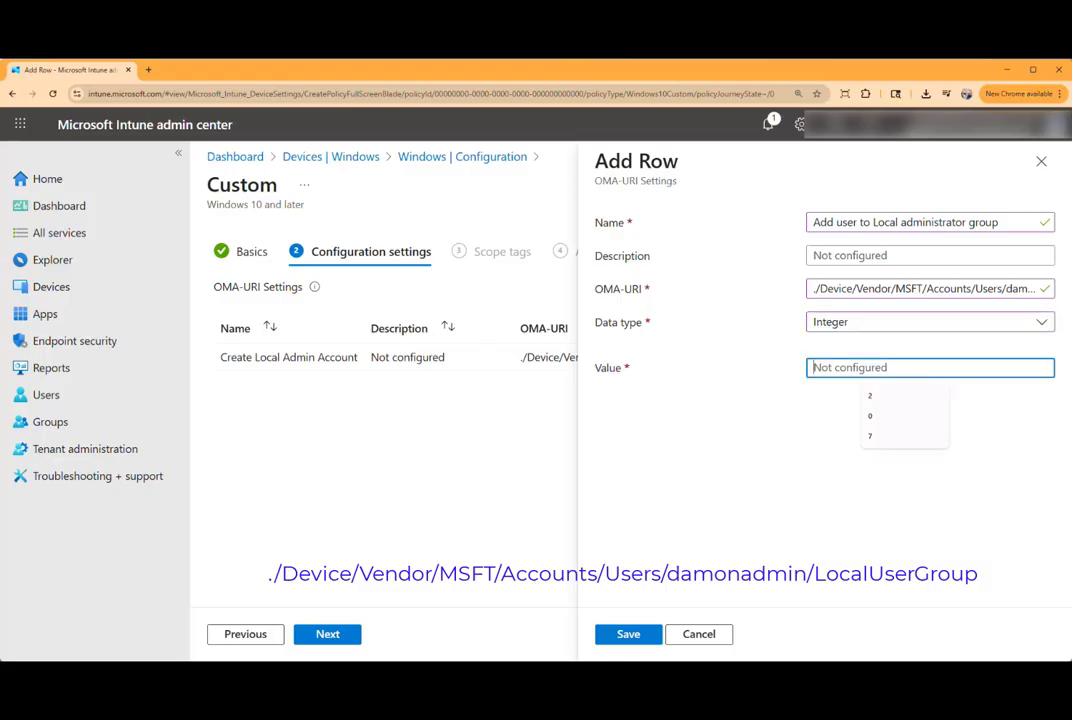
type("2")
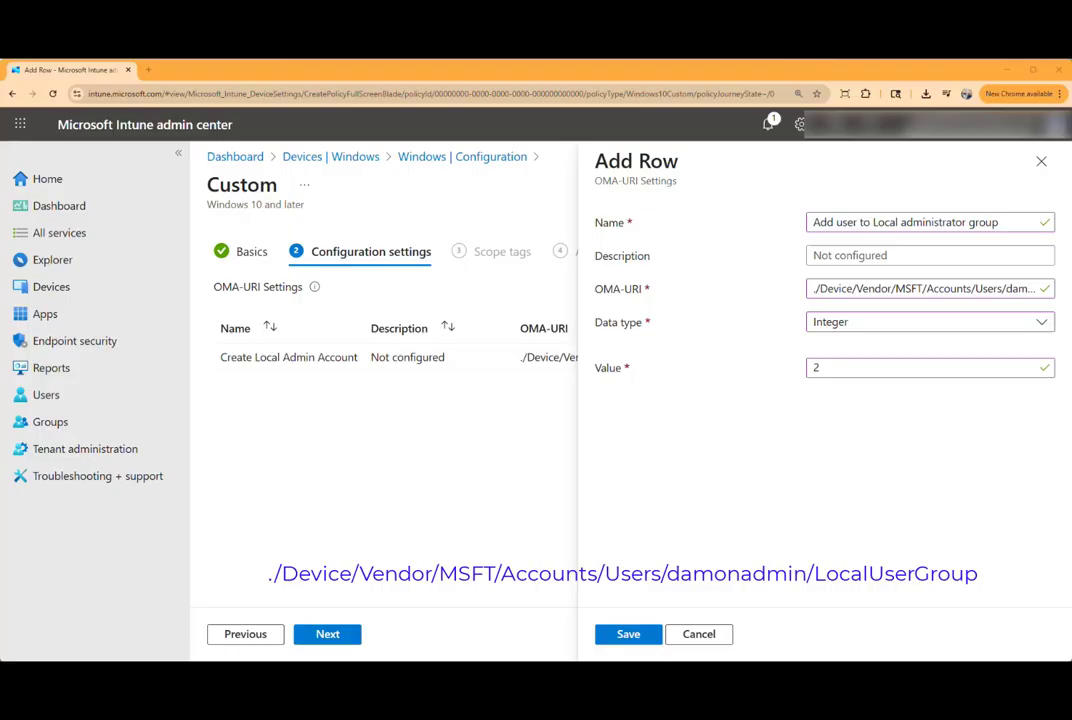
left_click_drag(905, 289, 1060, 292)
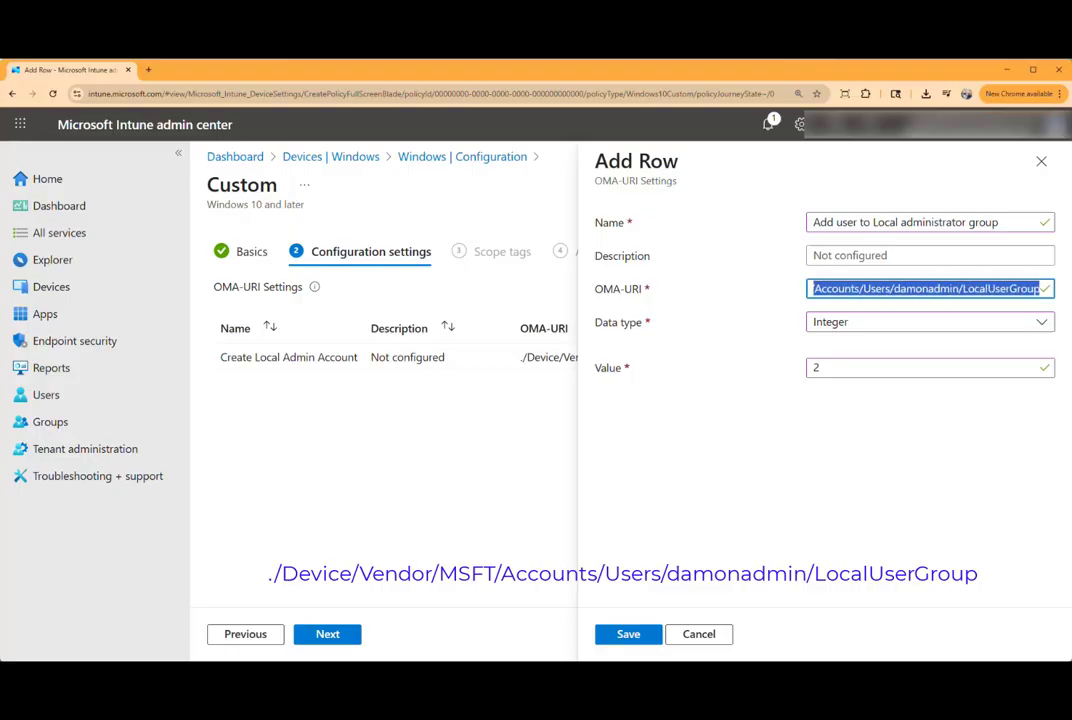
left_click(959, 289)
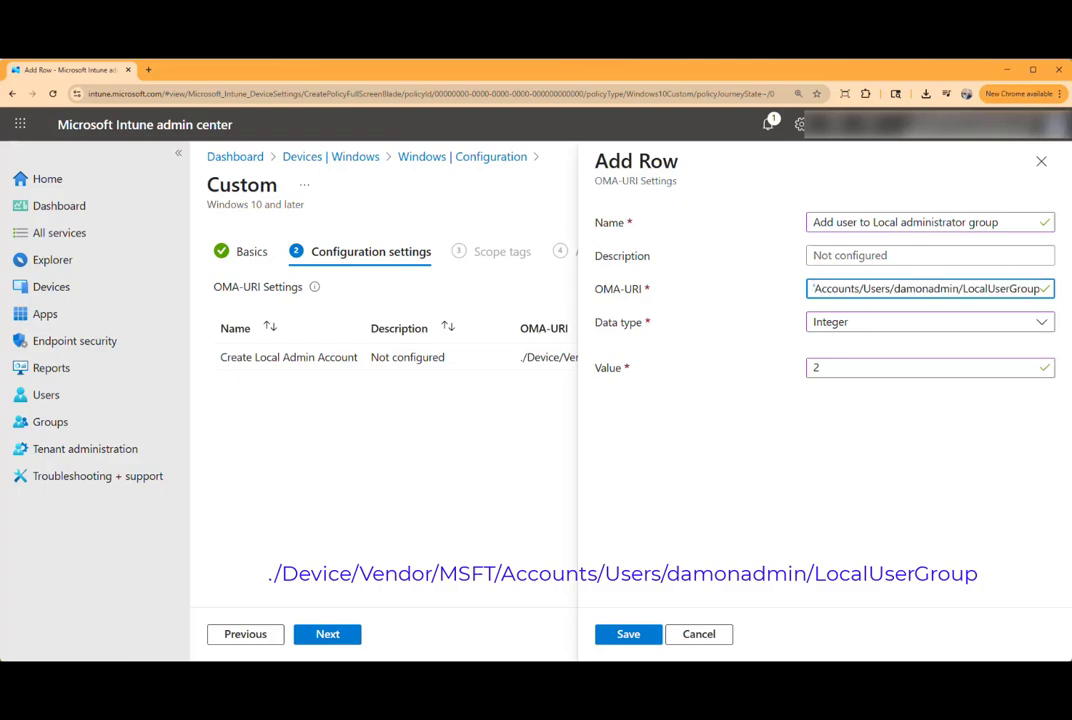
key("shift+Left")
key("shift+Left")
key("shift+Left")
key("shift+Left")
key("shift+Left")
key("shift+Left")
key("shift+Left")
key("shift+Left")
key("shift+Left")
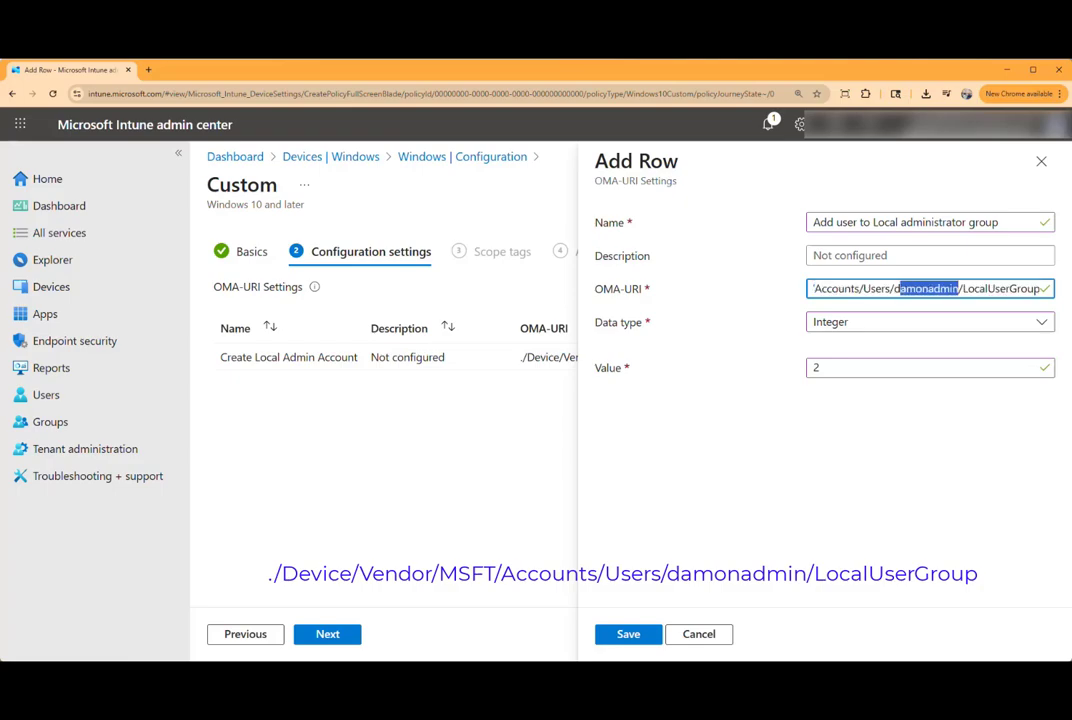
key("shift+Left")
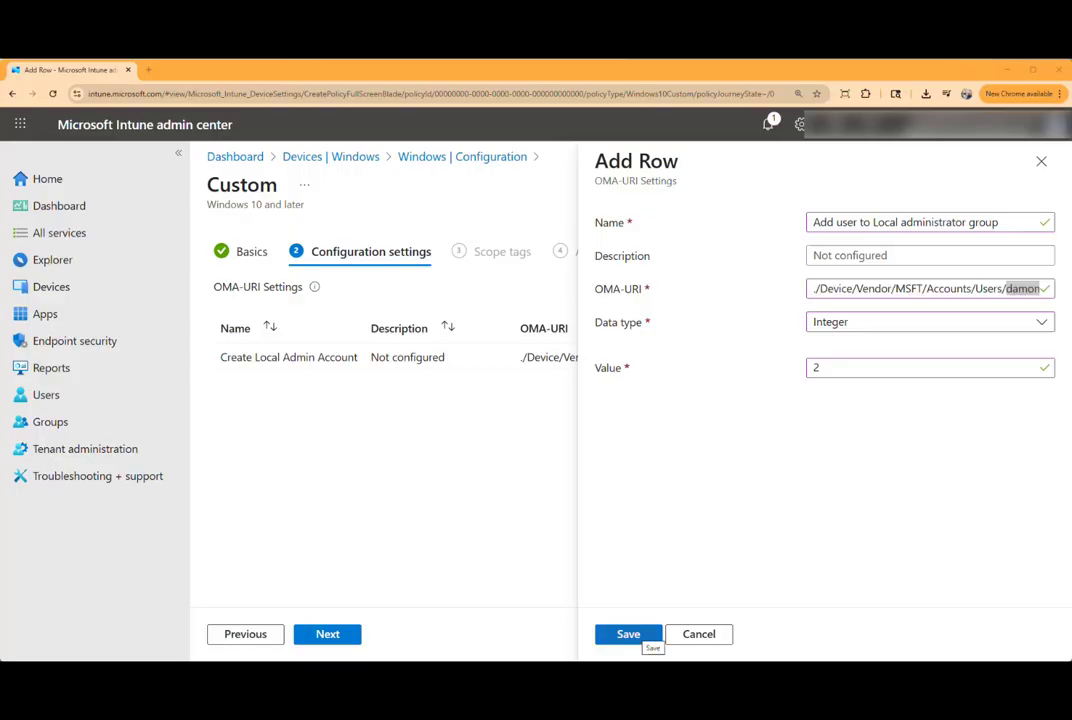
left_click(640, 636)
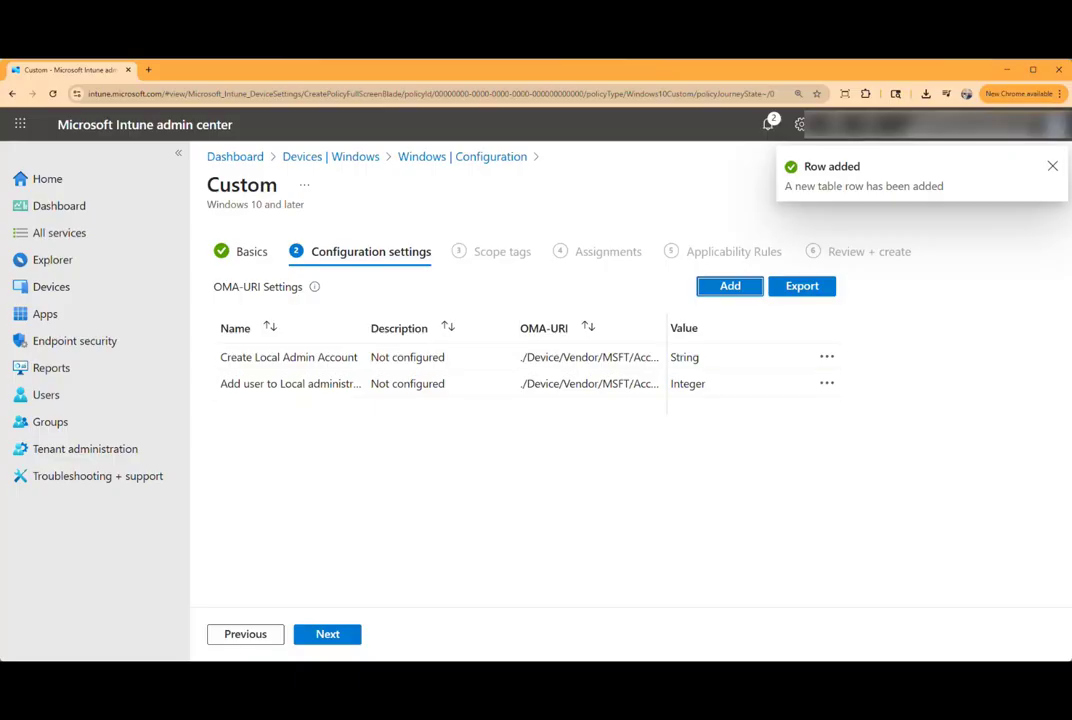
Widen the OMA-URI column until the full Password and LocalUserGroup paths show.
left_click_drag(758, 328, 854, 328)
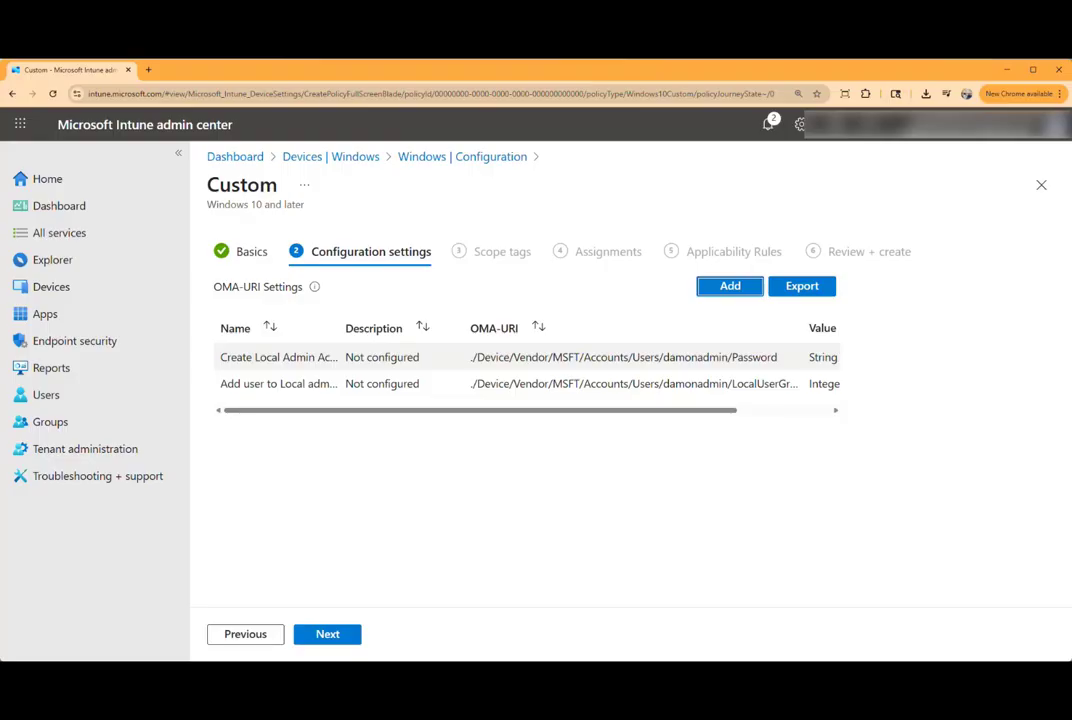
left_click(622, 357)
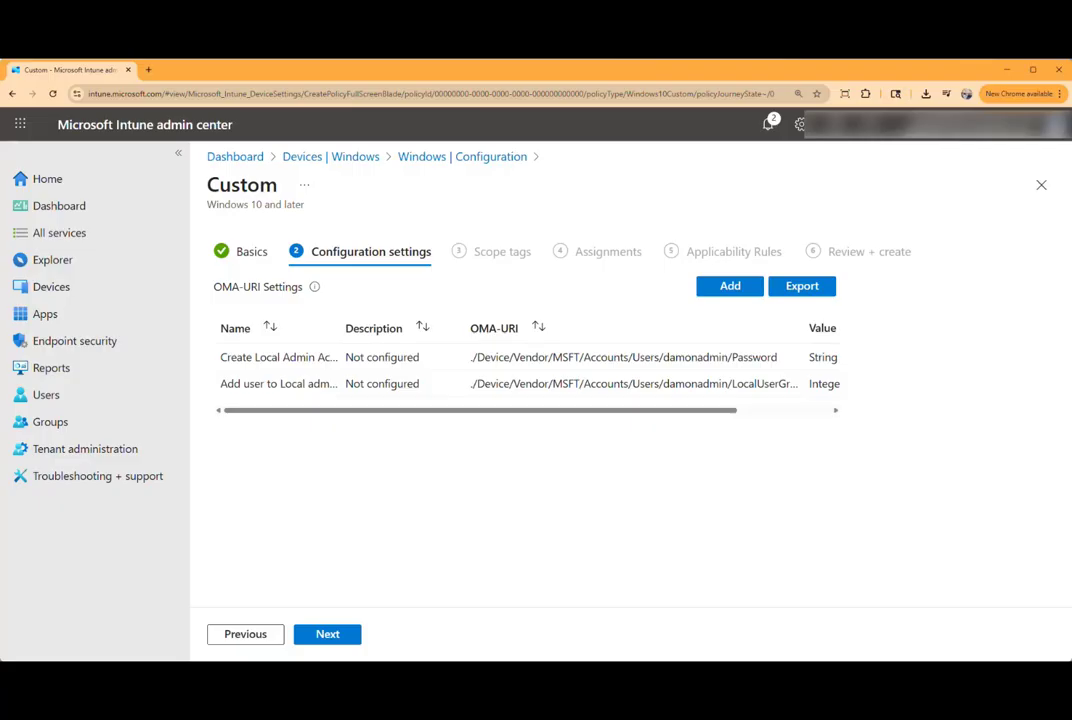
left_click_drag(803, 328, 929, 328)
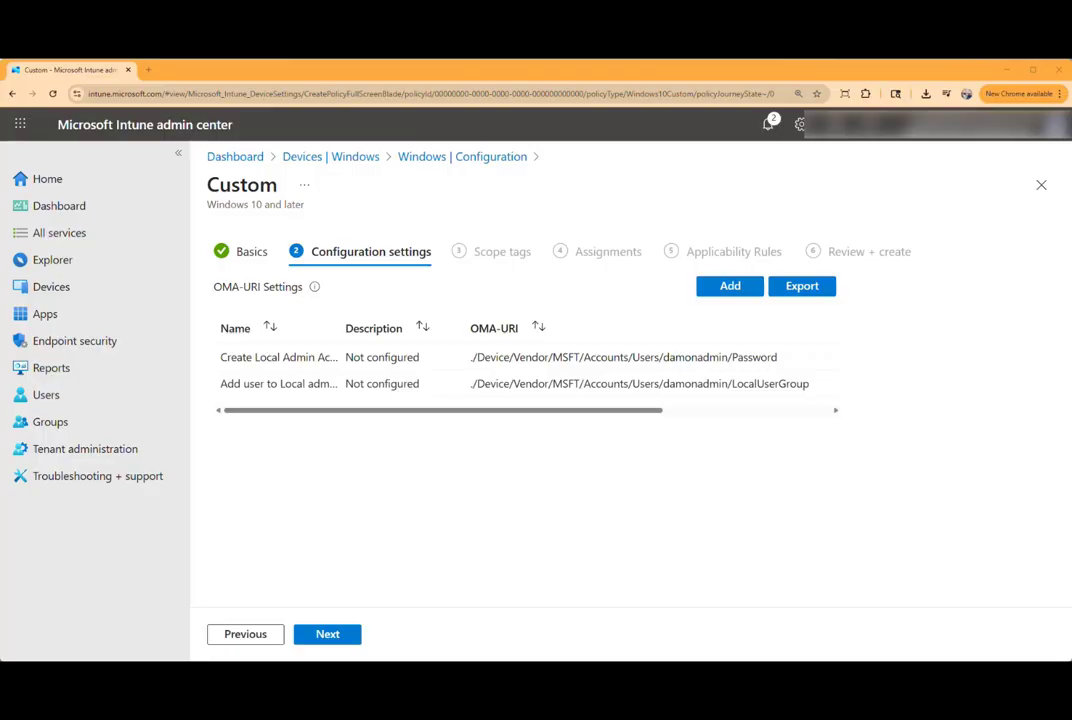
Skip scope tags, search for and include the Intune group, then advance to Applicability Rules.
left_click(327, 634)
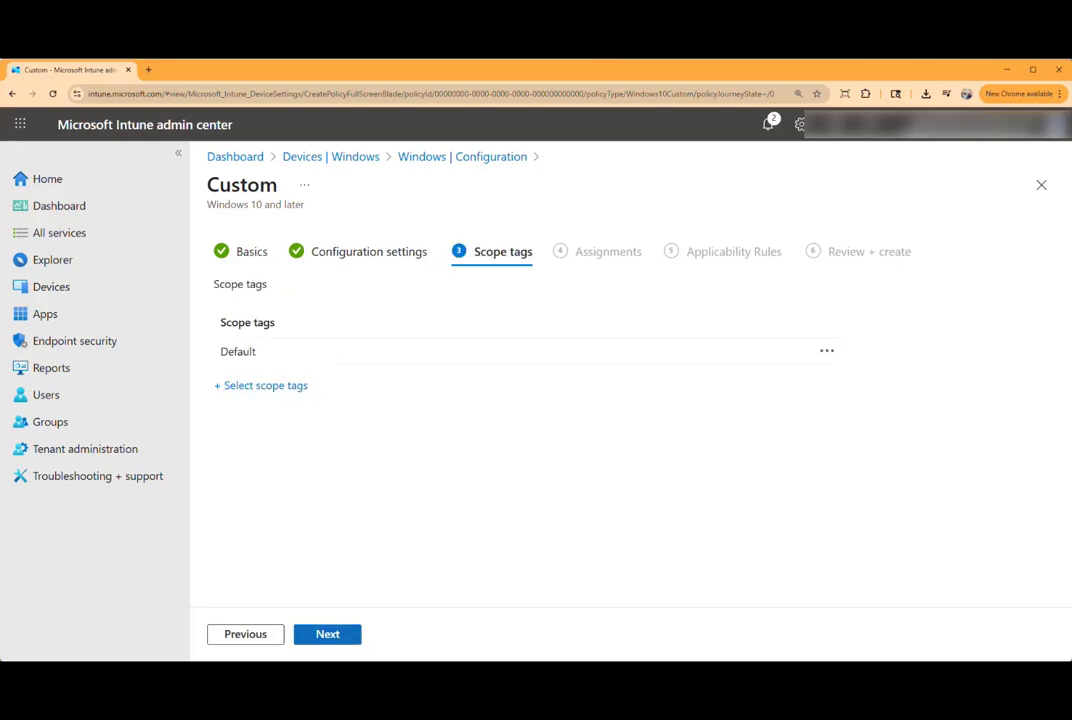
left_click(327, 634)
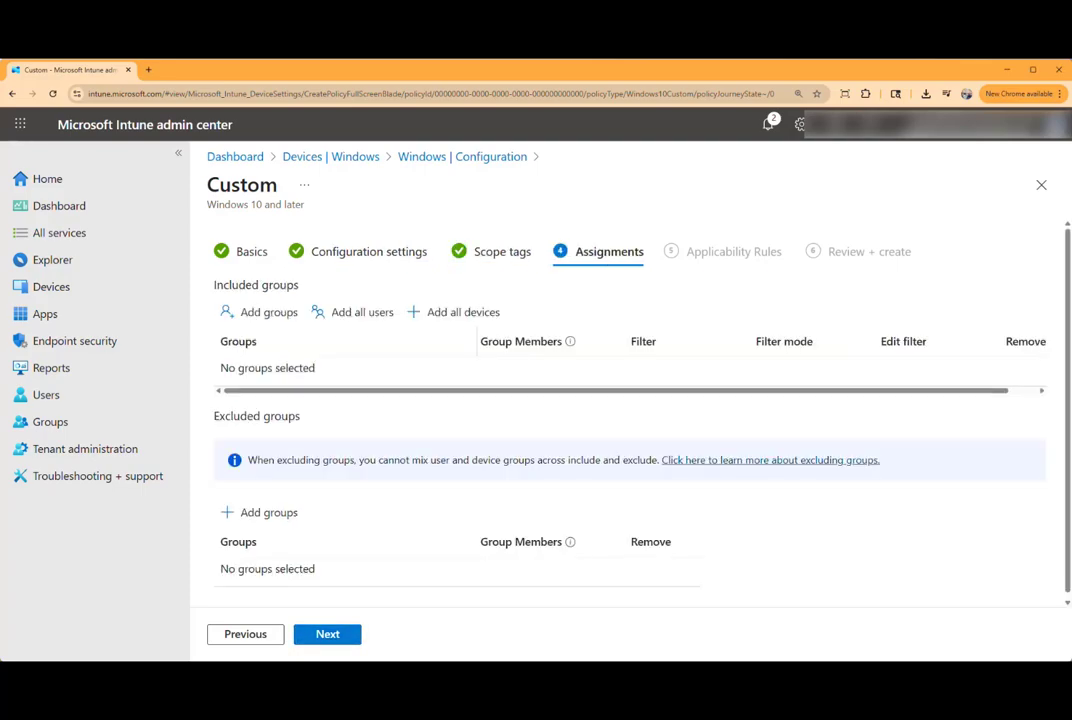
left_click(262, 312)
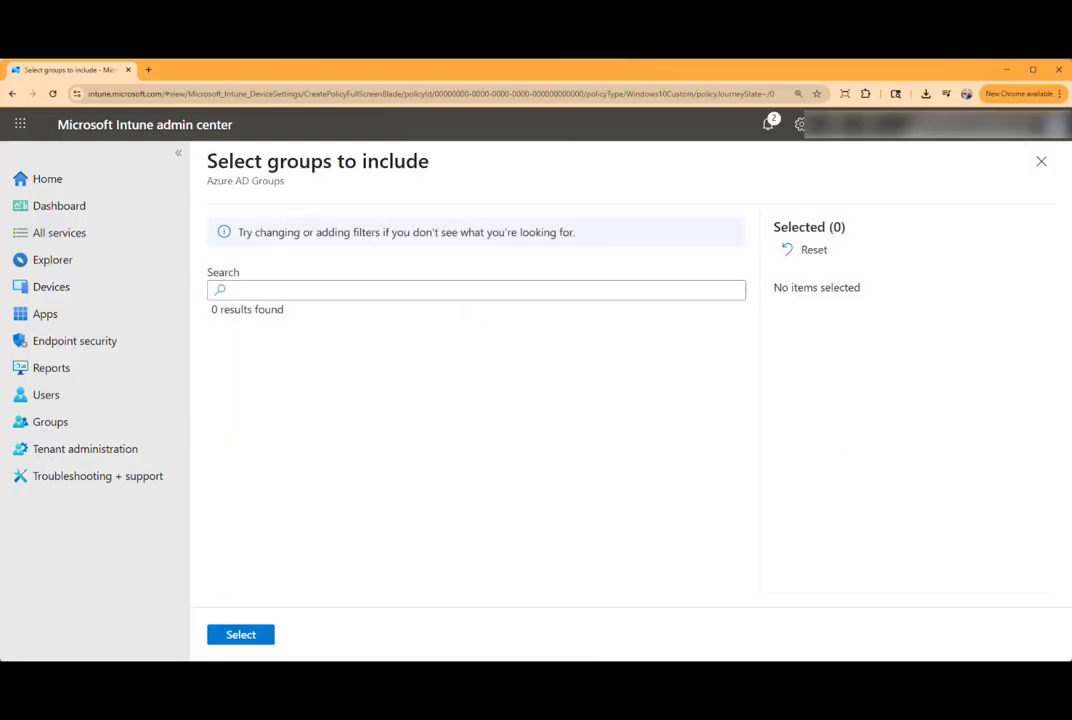
left_click(305, 290)
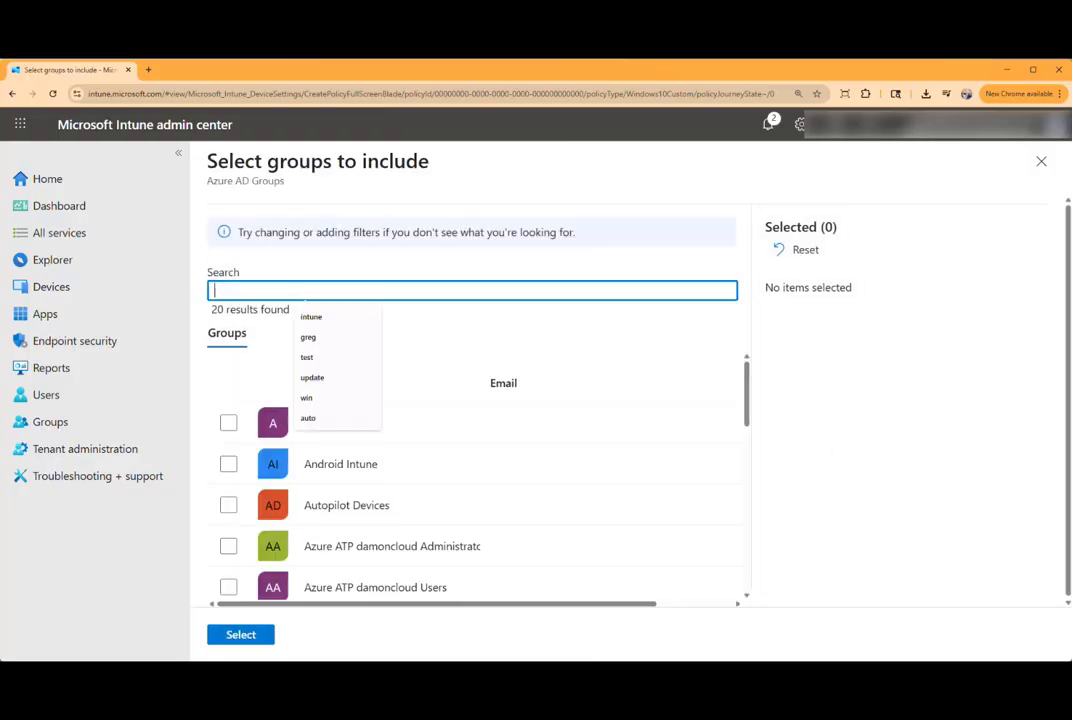
type("intune")
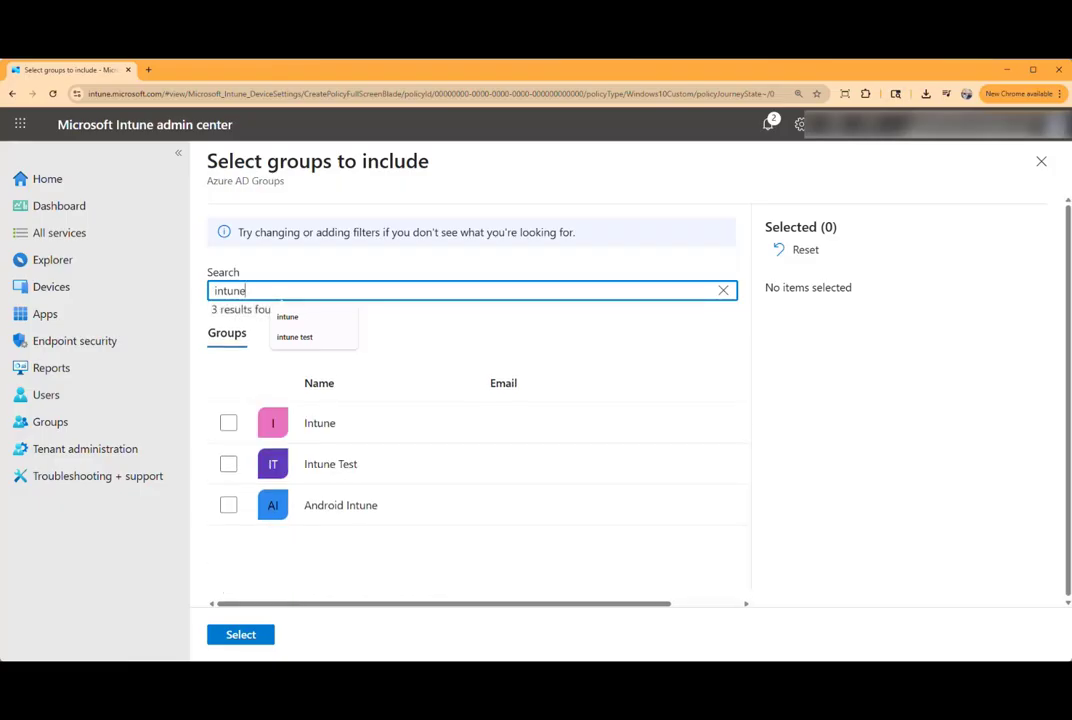
left_click(320, 423)
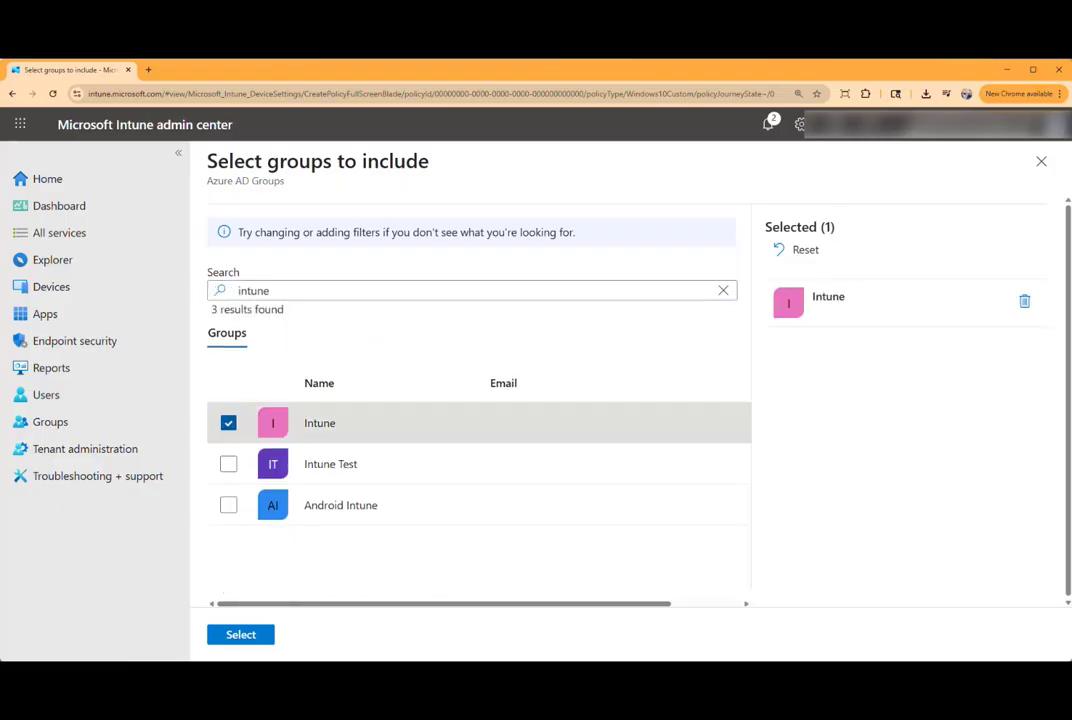
left_click(240, 635)
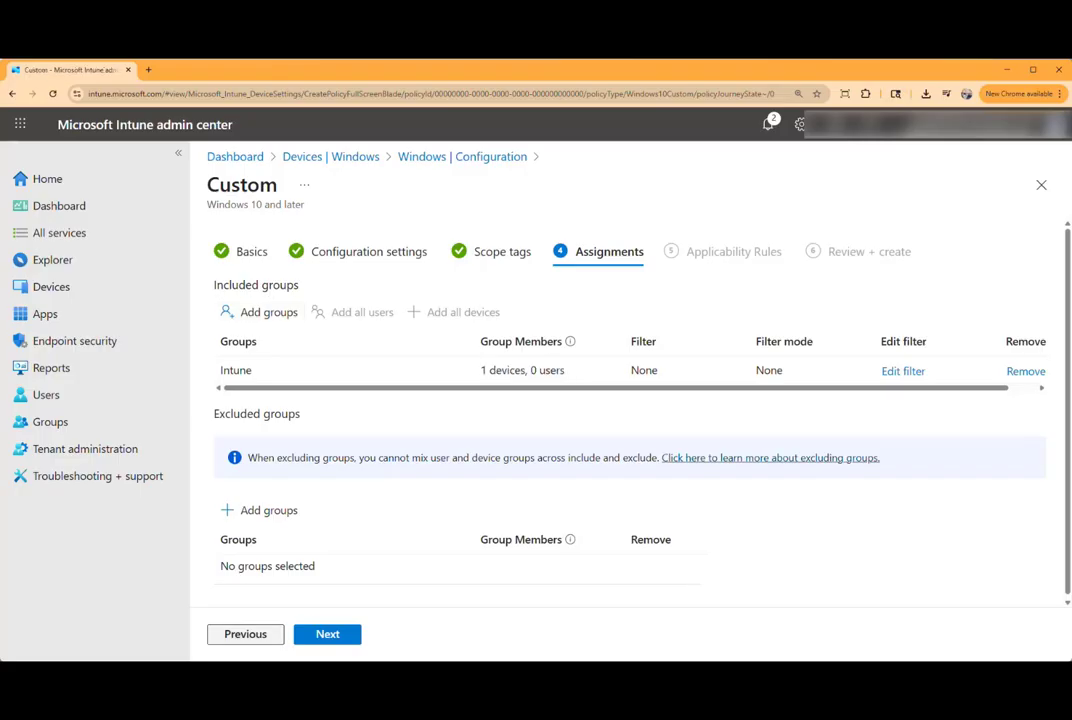
left_click(327, 635)
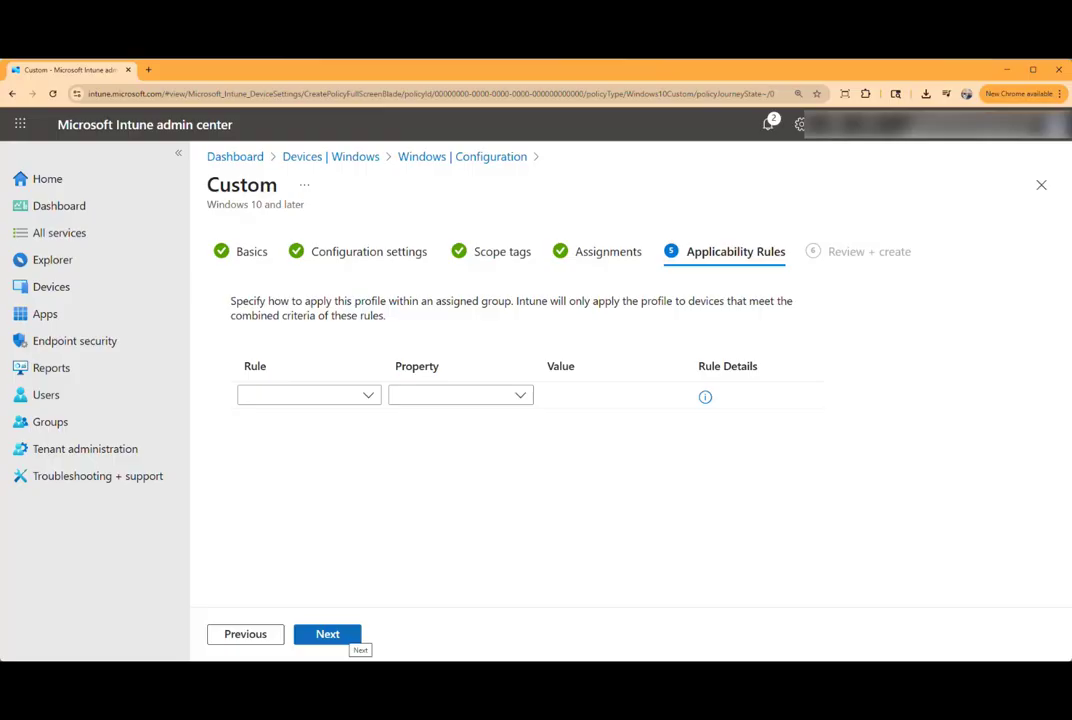
Skip applicability rules and create the Create Local Admin Account profile.
left_click(345, 638)
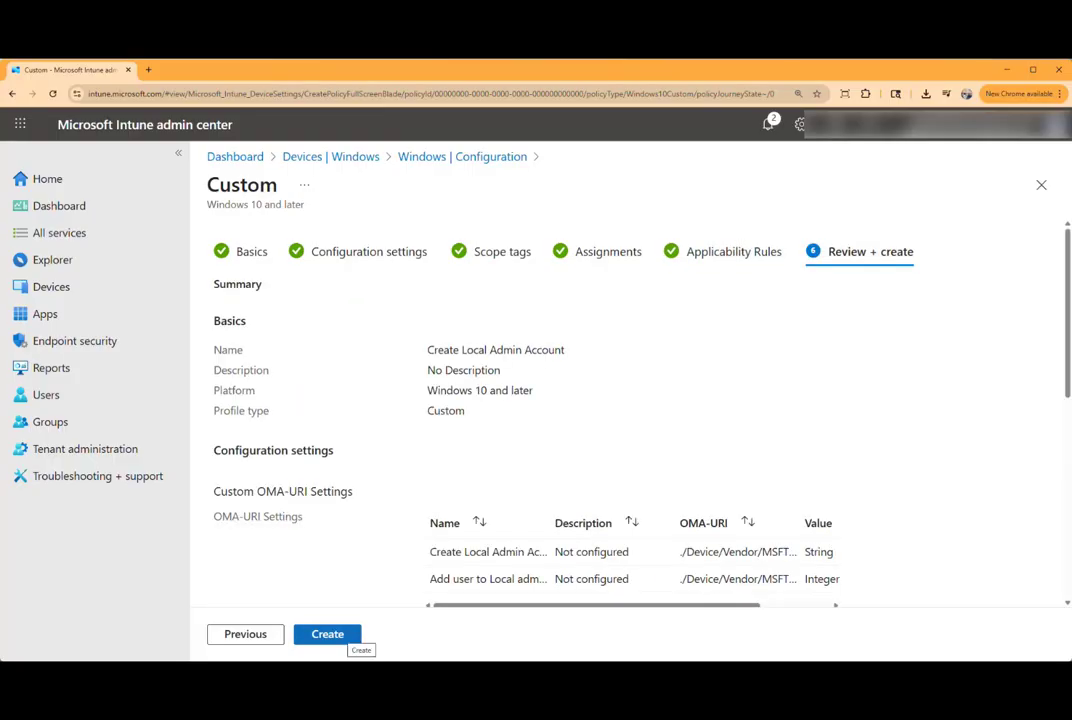
left_click(345, 638)
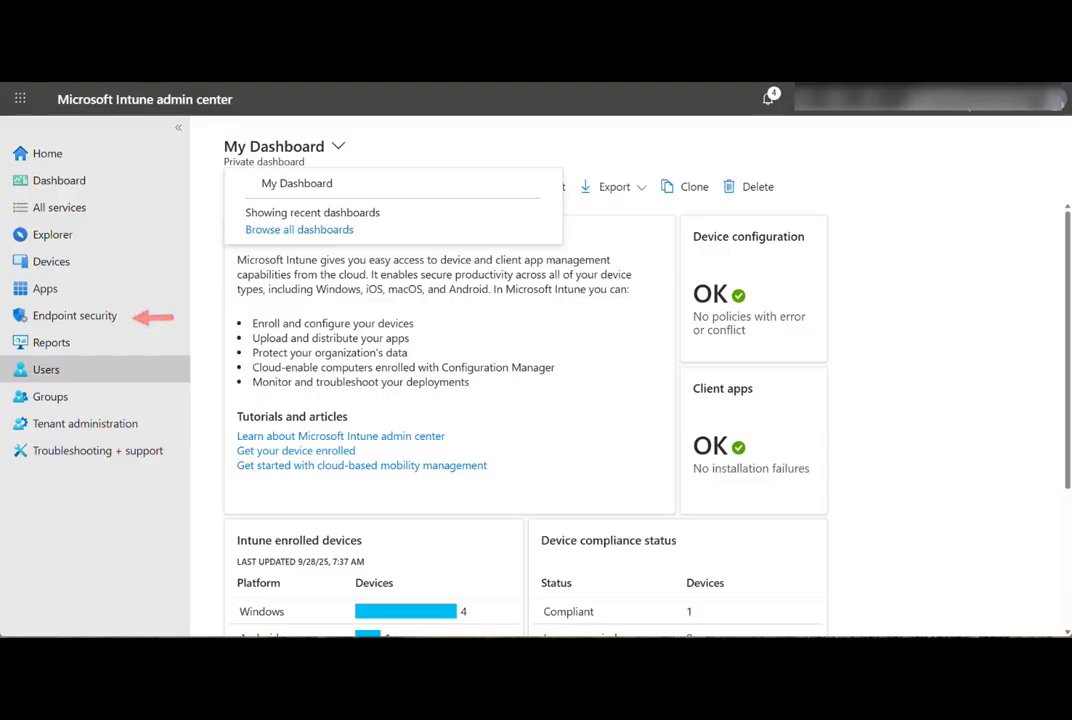
Go to Endpoint security > Account protection and start a new policy.
left_click(75, 315)
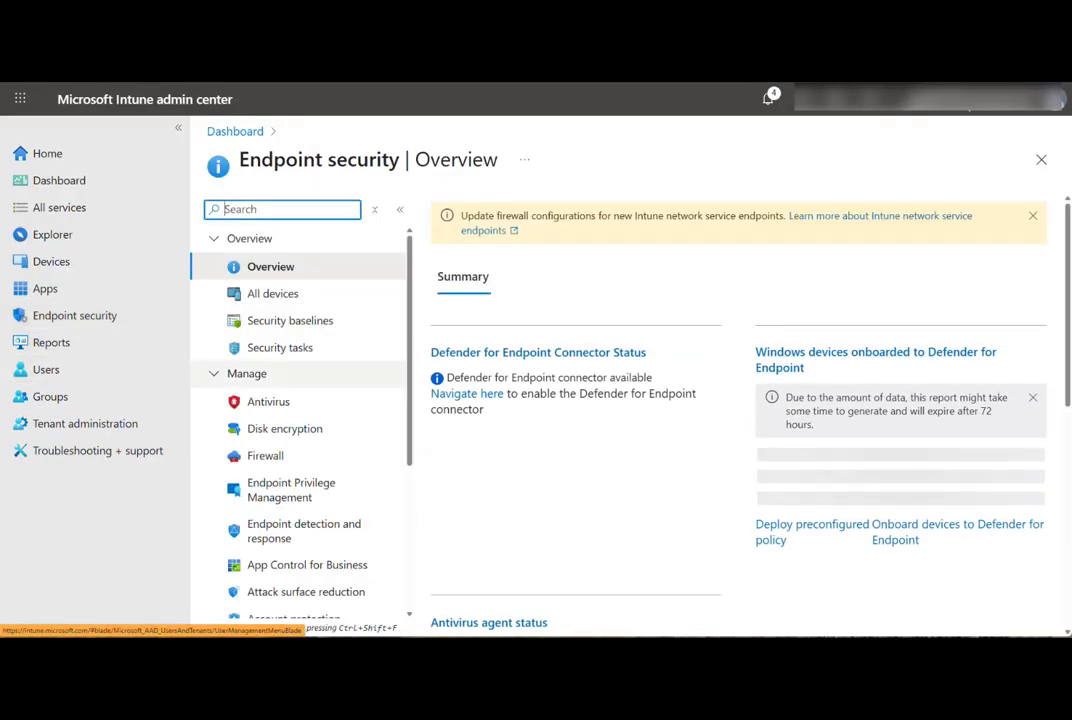
scroll(300, 489, "down", 2)
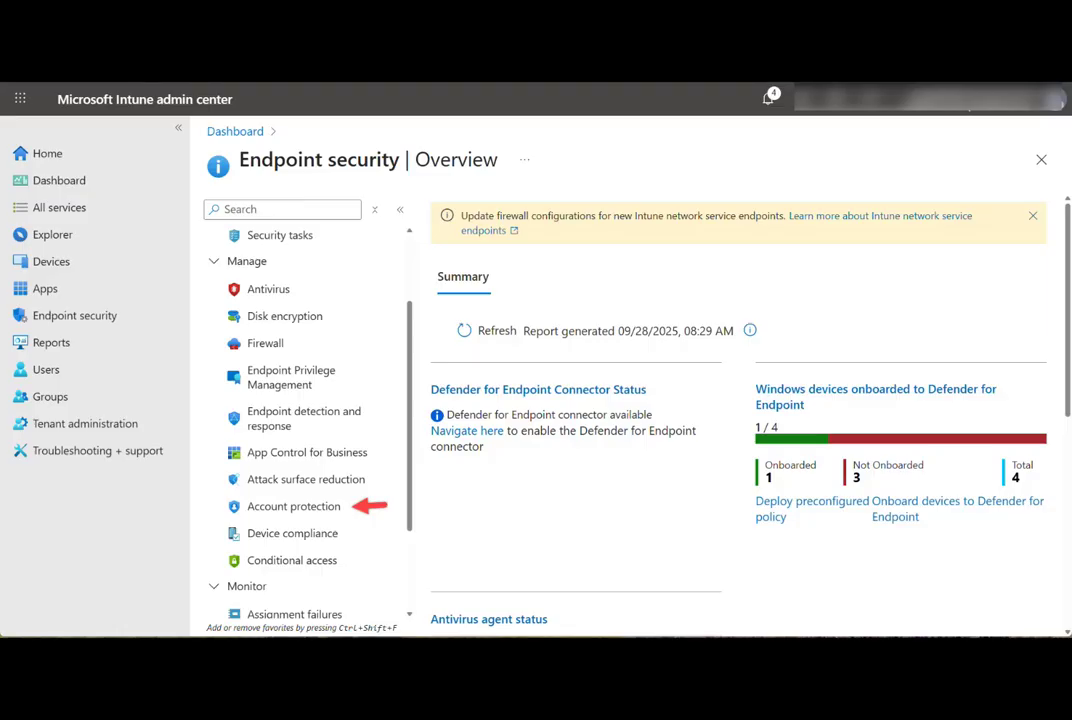
left_click(294, 507)
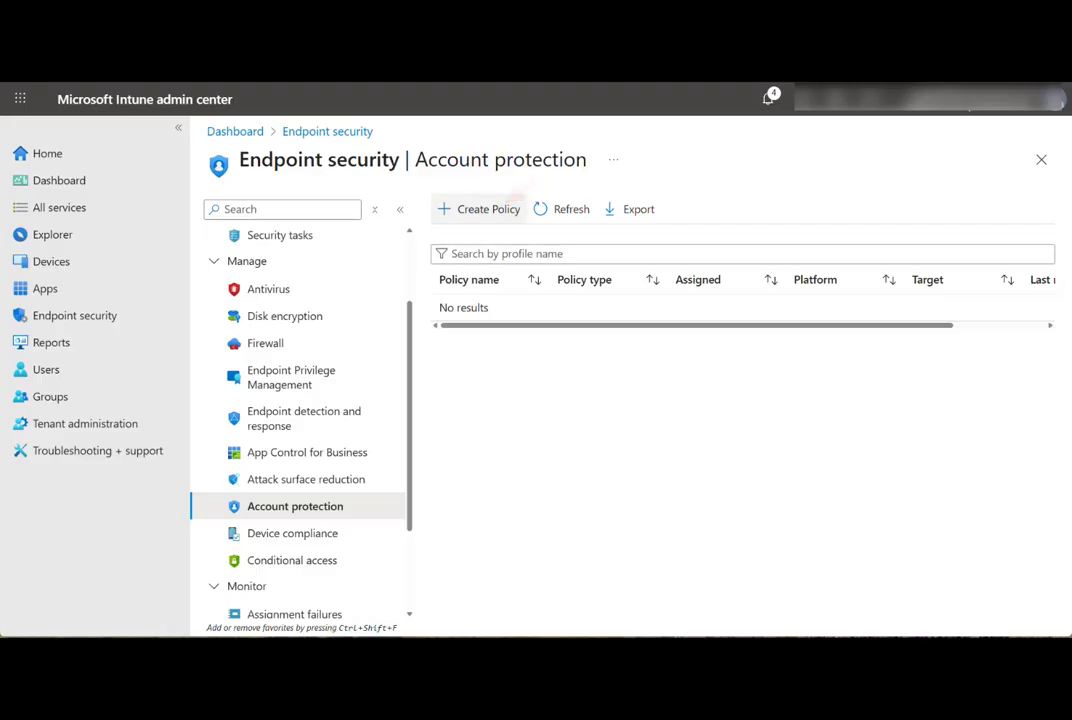
left_click(480, 209)
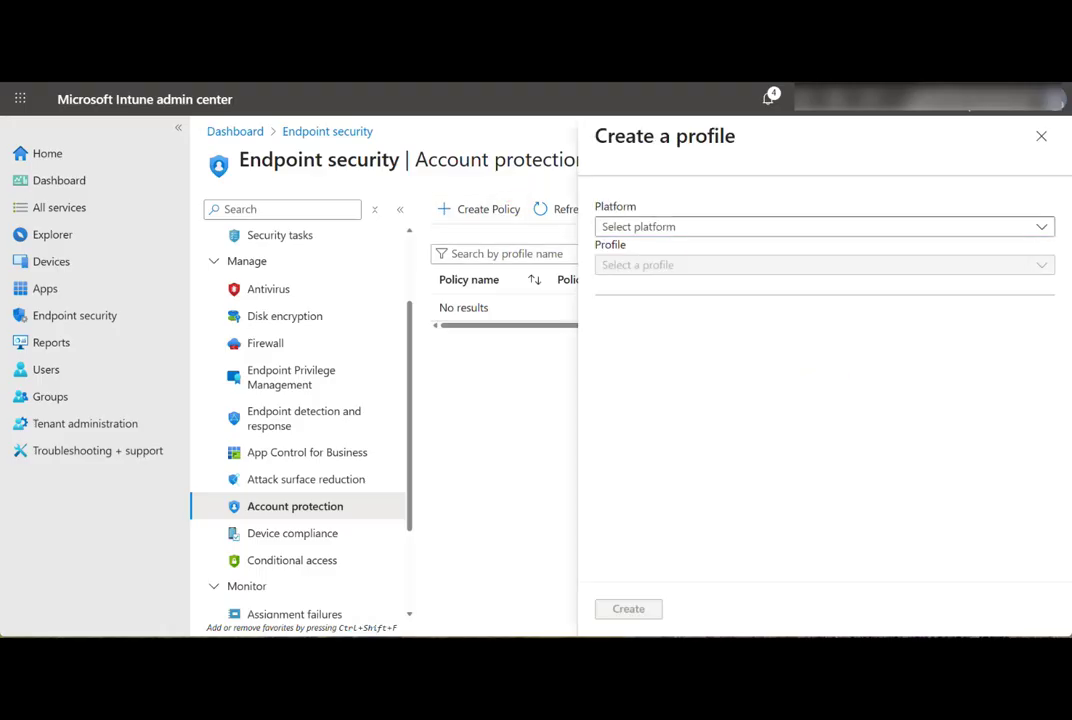
Choose the Windows platform and the Local admin password solution (Windows LAPS) profile, then create it.
left_click(824, 227)
left_click(824, 250)
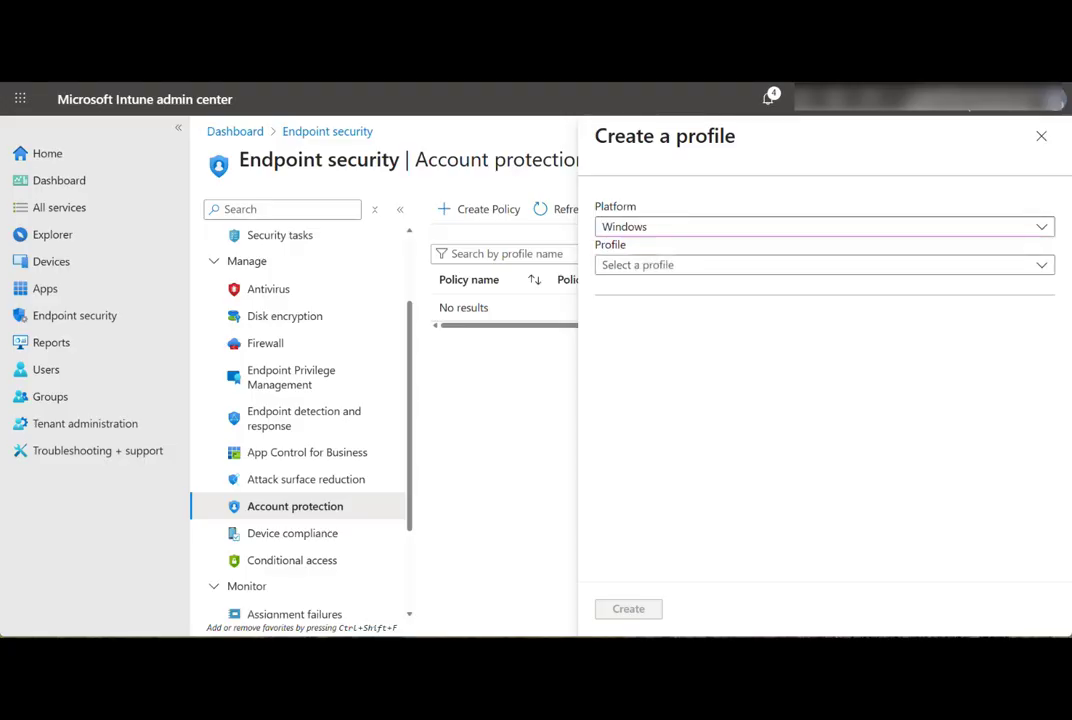
left_click(824, 265)
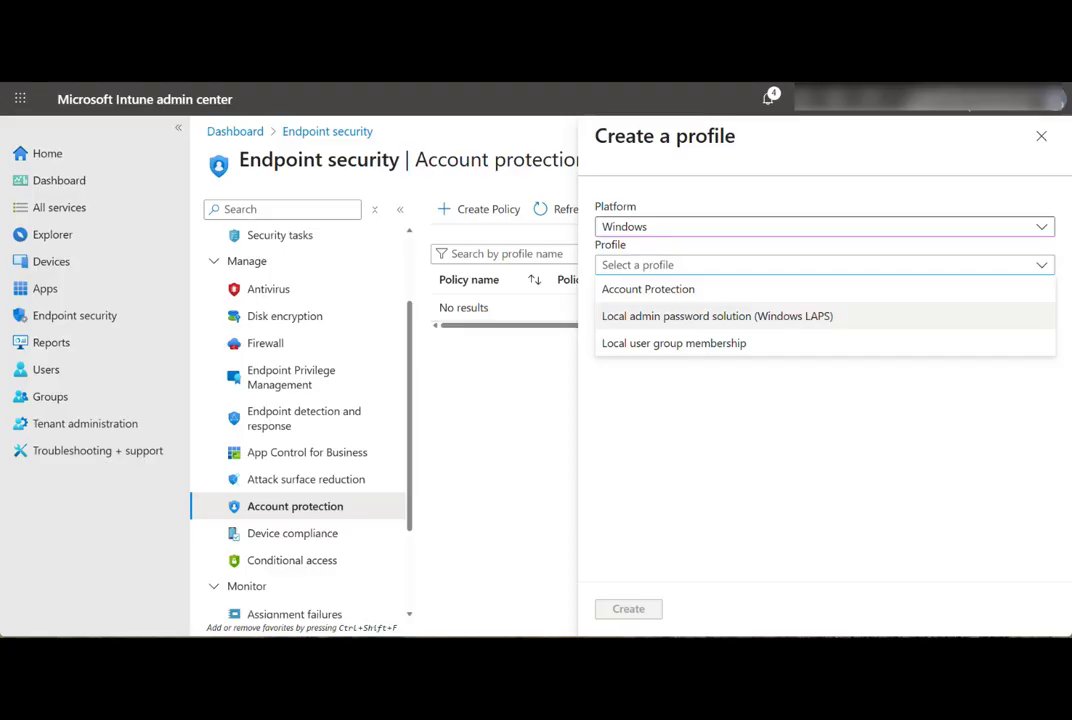
left_click(717, 316)
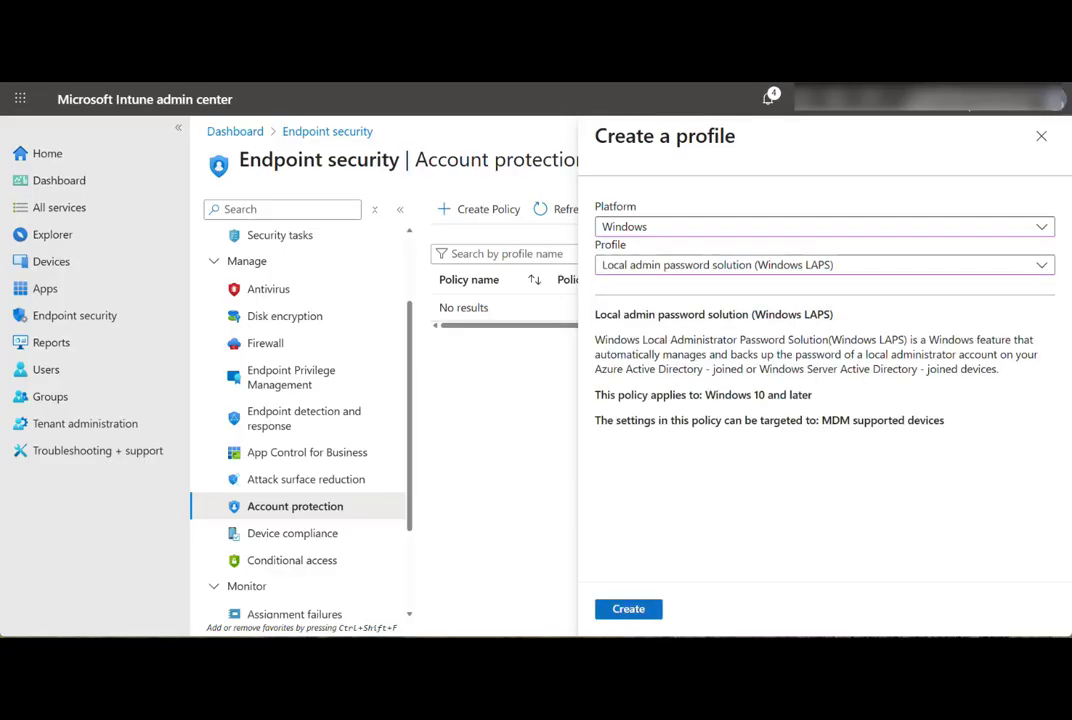
left_click(628, 609)
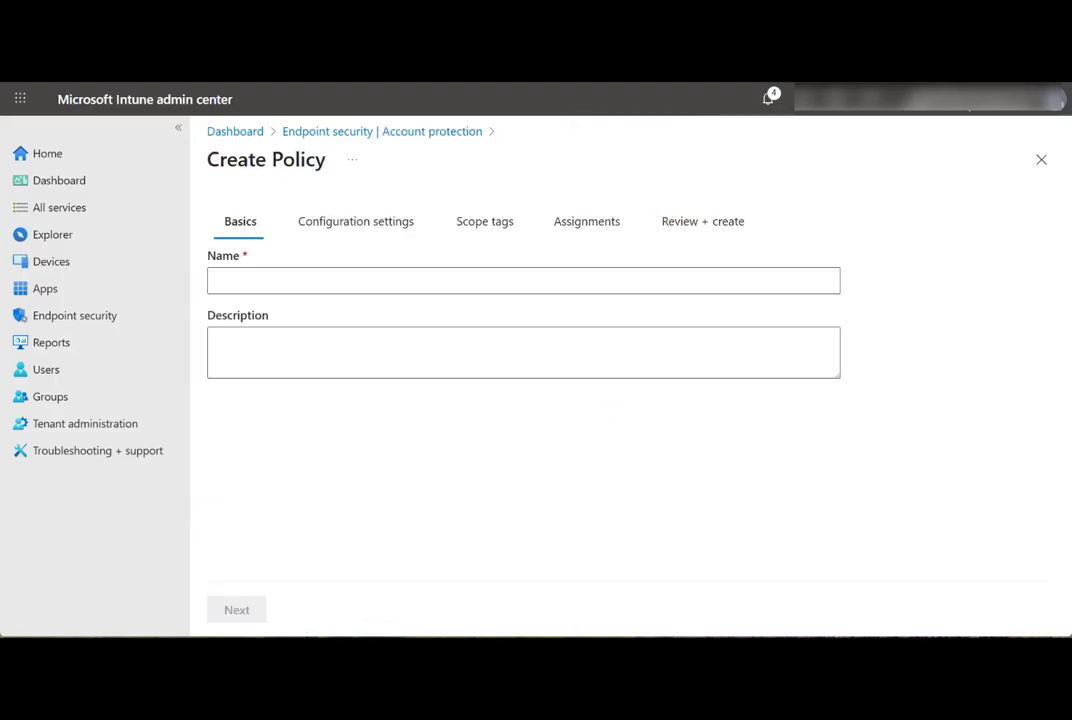
Name the policy 'LAPS Policy' and continue to configuration settings.
left_click(523, 281)
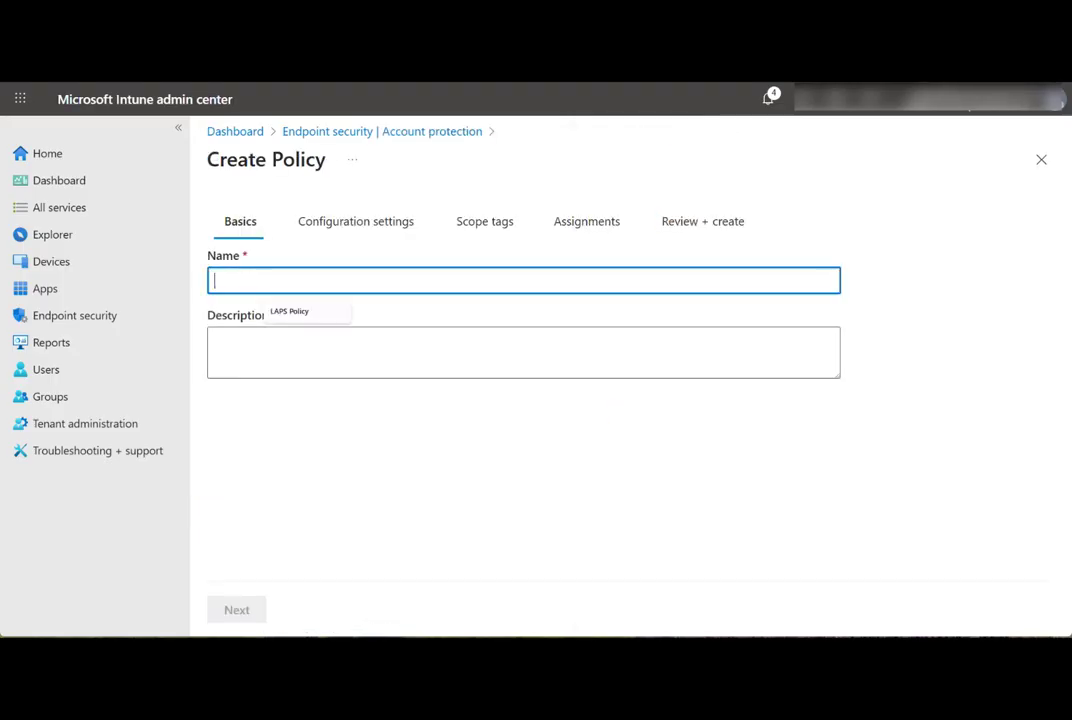
type("LA")
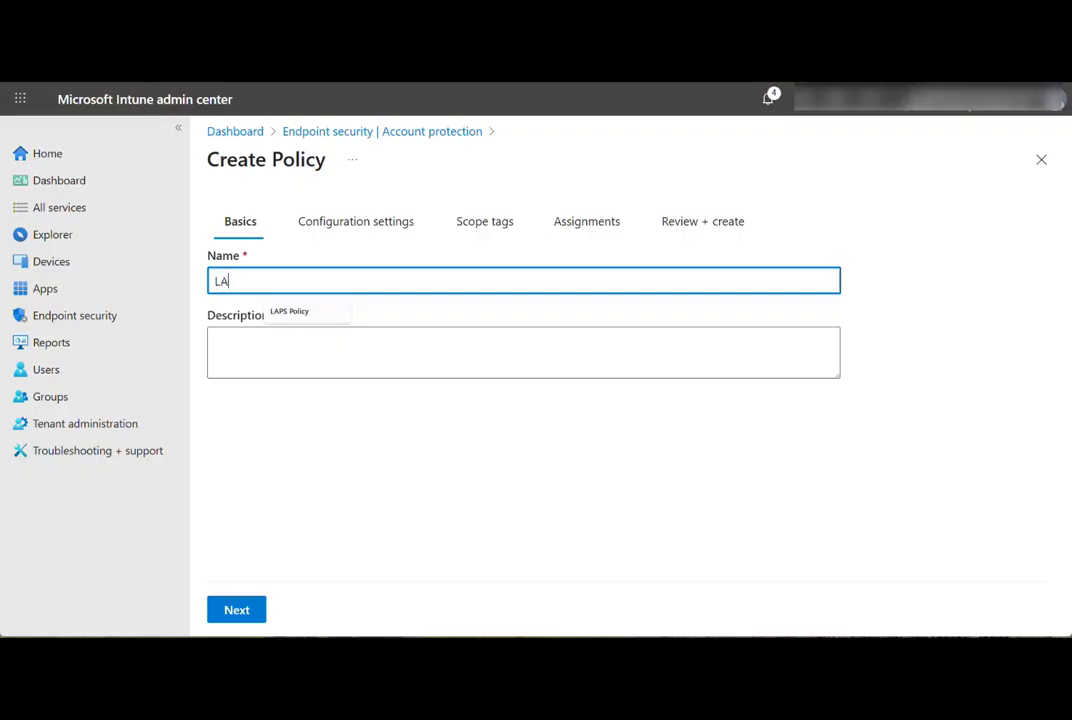
type("PS Policy")
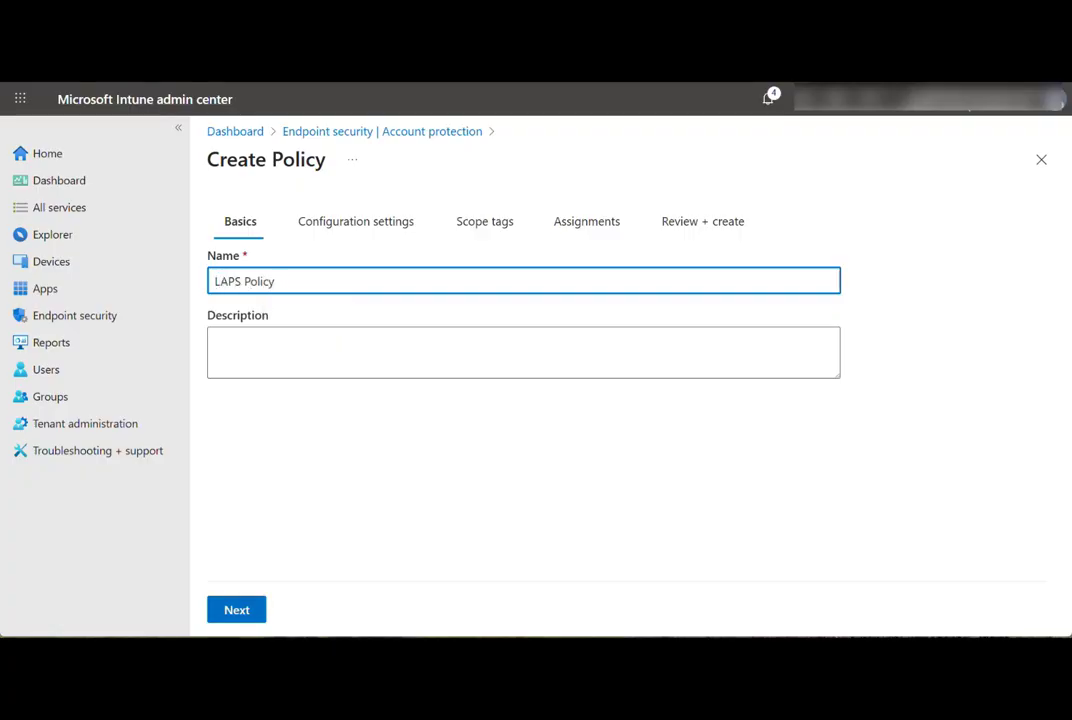
left_click(236, 610)
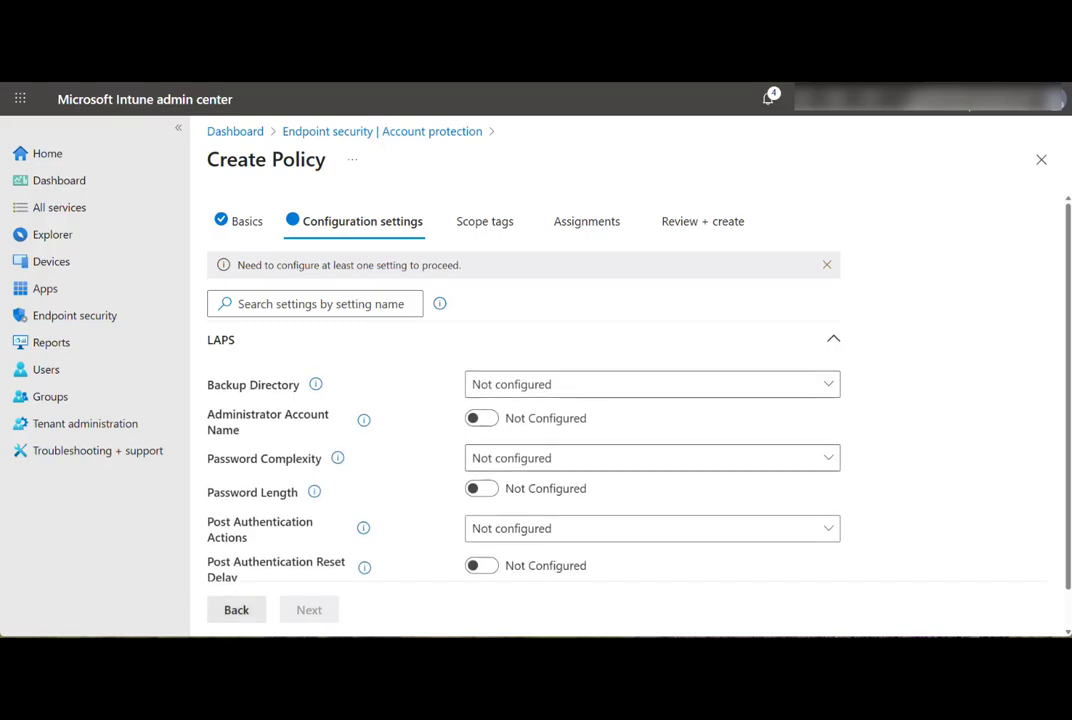
Set the backup directory to Azure AD only and enable Password Age Days.
left_click(652, 384)
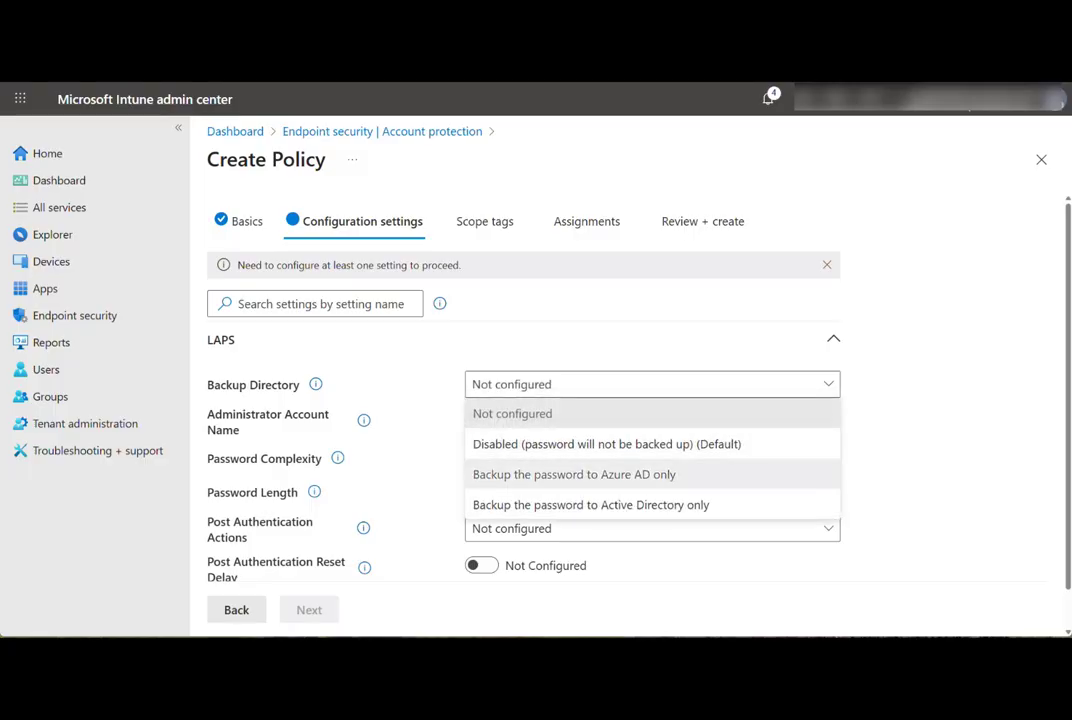
left_click(750, 474)
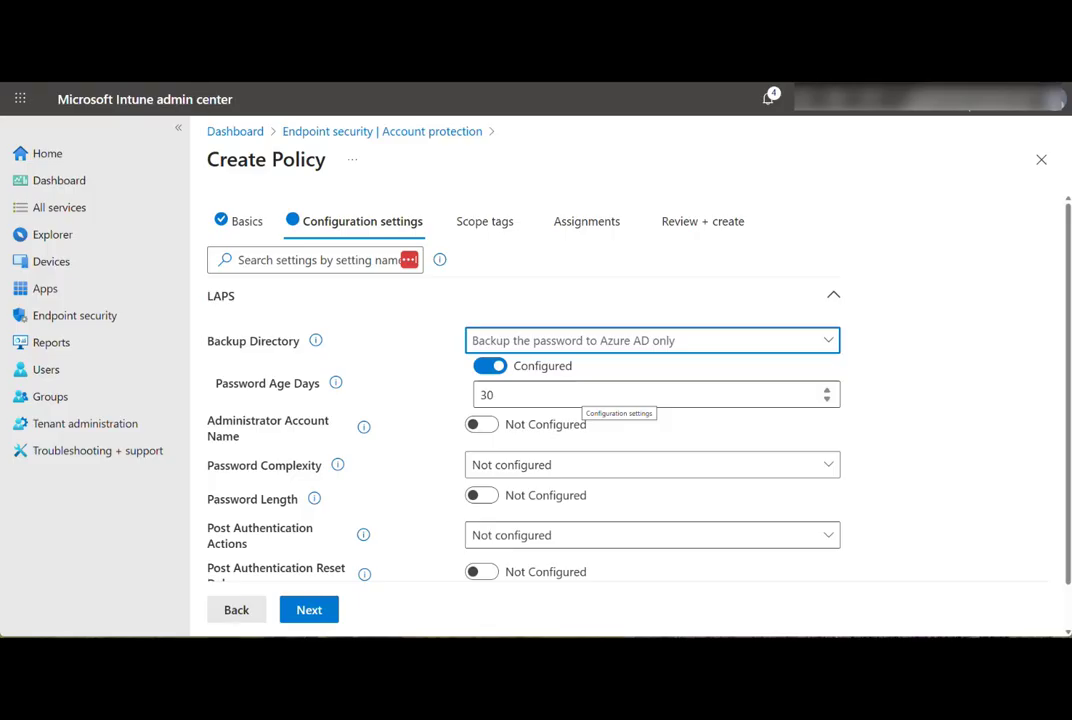
left_click(490, 366)
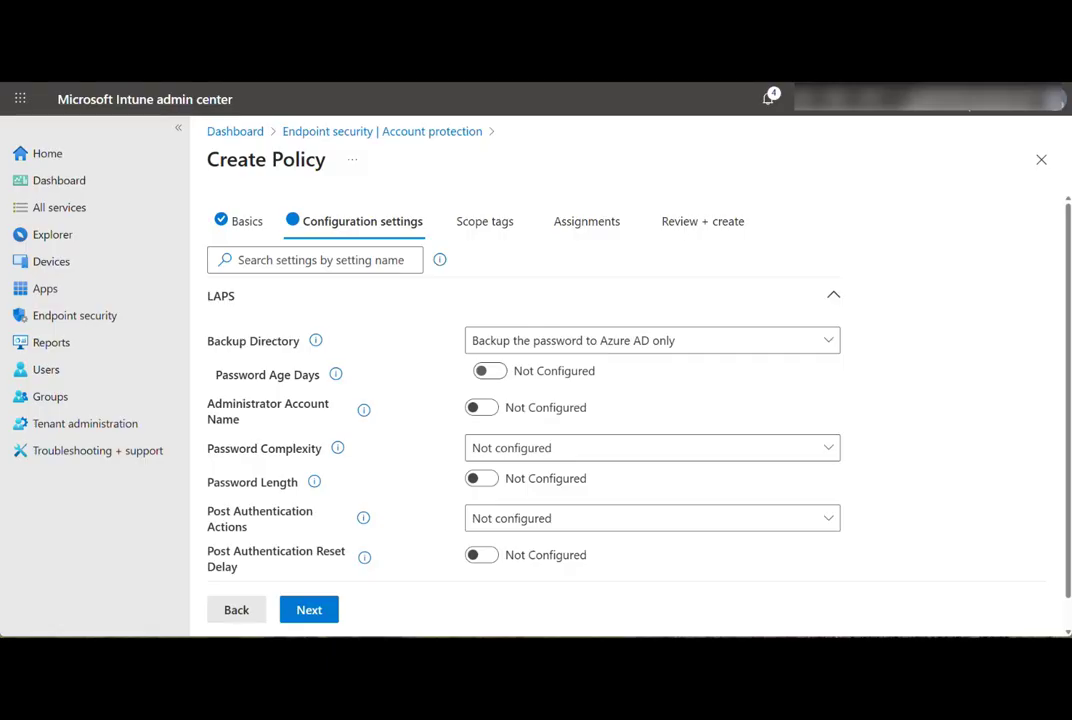
left_click(490, 371)
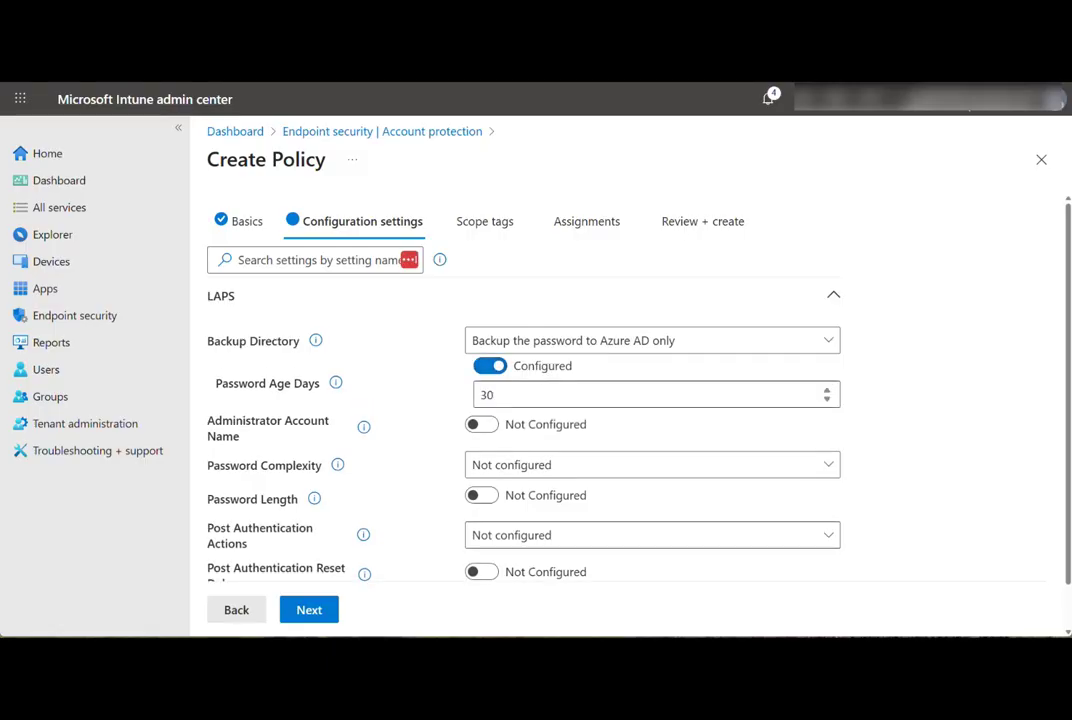
left_click(540, 395)
Change the password age from 30 to 365 days and enable Administrator Account Name.
key("ctrl+a")
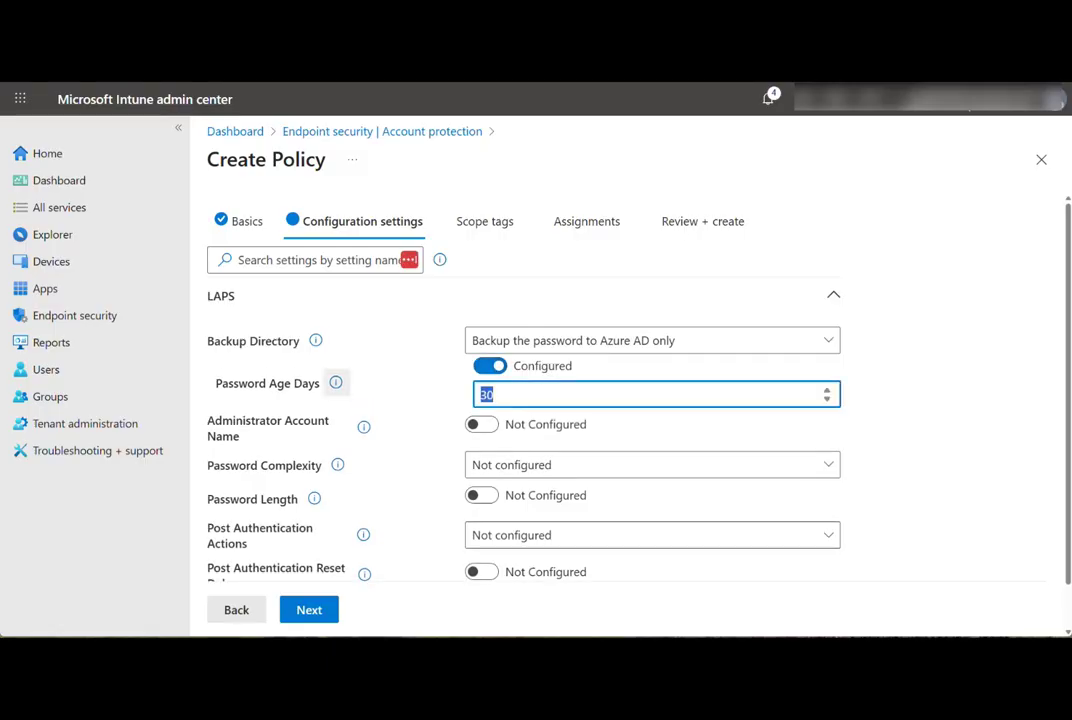
mouse_move(336, 383)
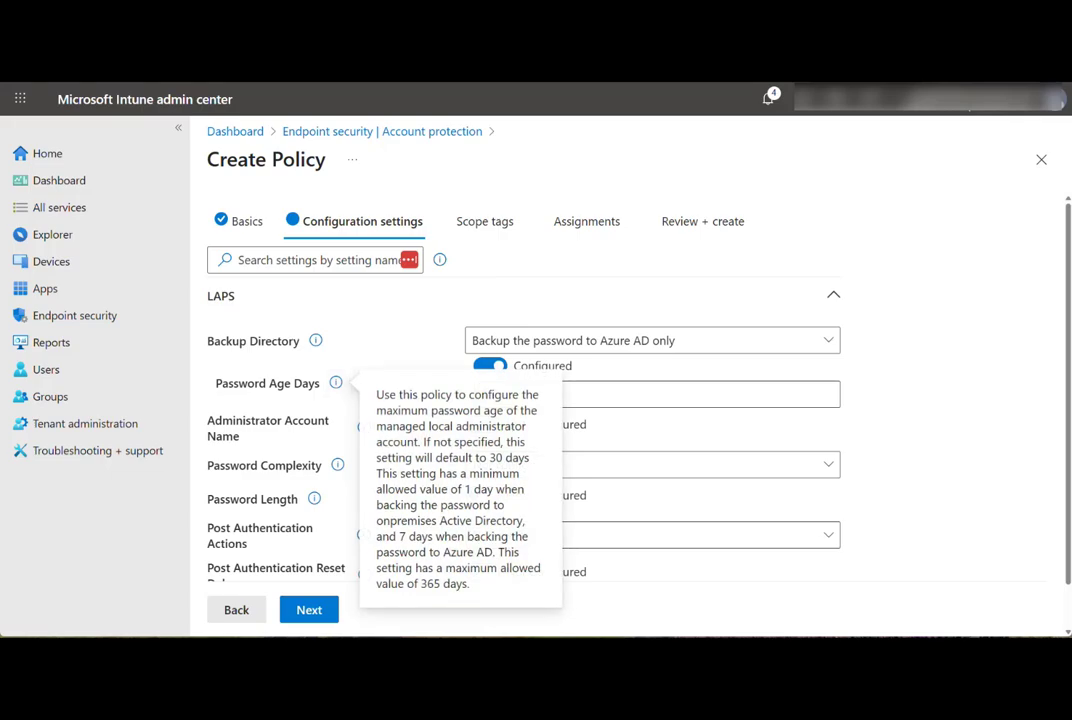
left_click_drag(443, 584, 421, 584)
left_click(496, 394)
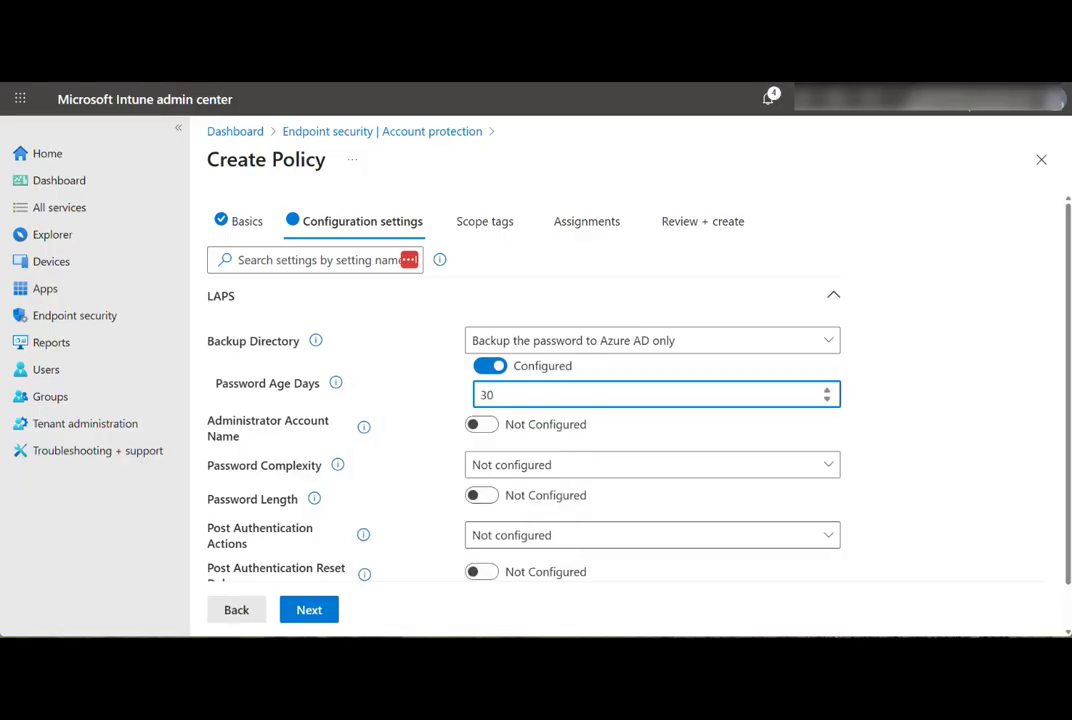
double_click(488, 394)
scroll(652, 394, "down", 1)
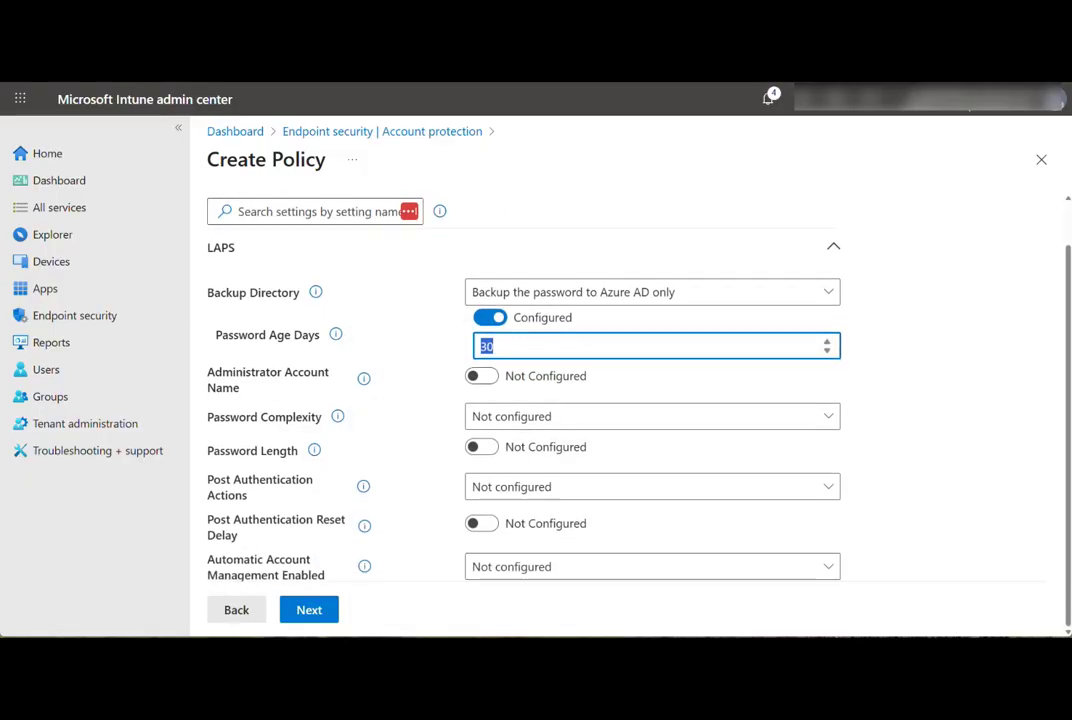
left_click(496, 346)
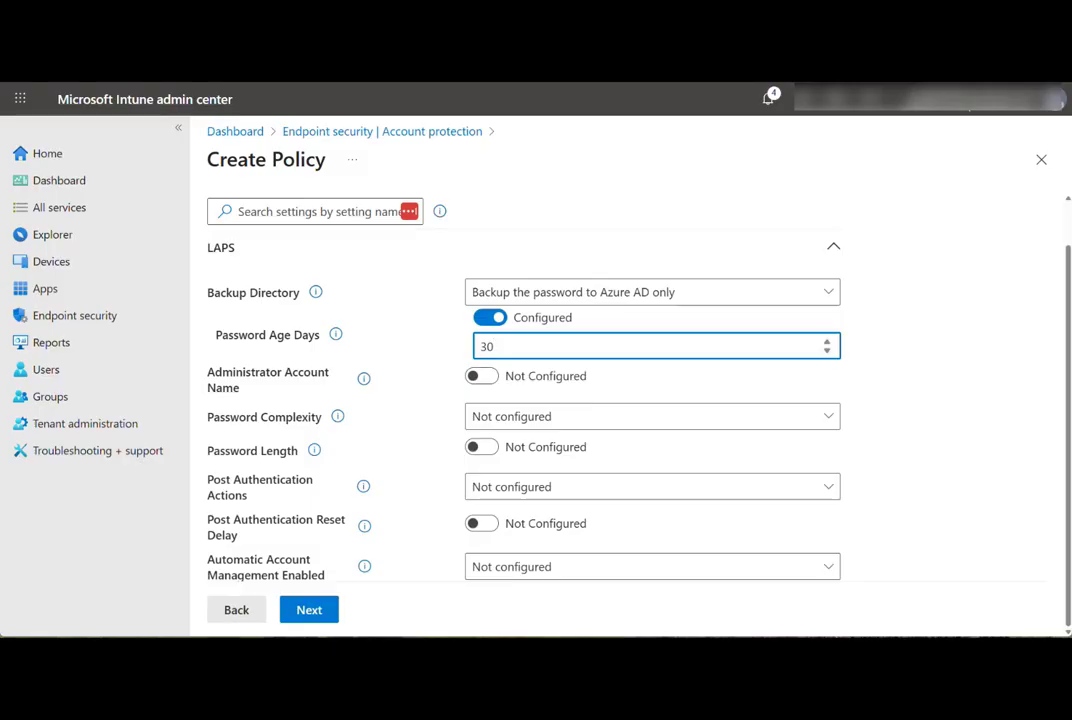
double_click(487, 346)
type("365")
key("Tab")
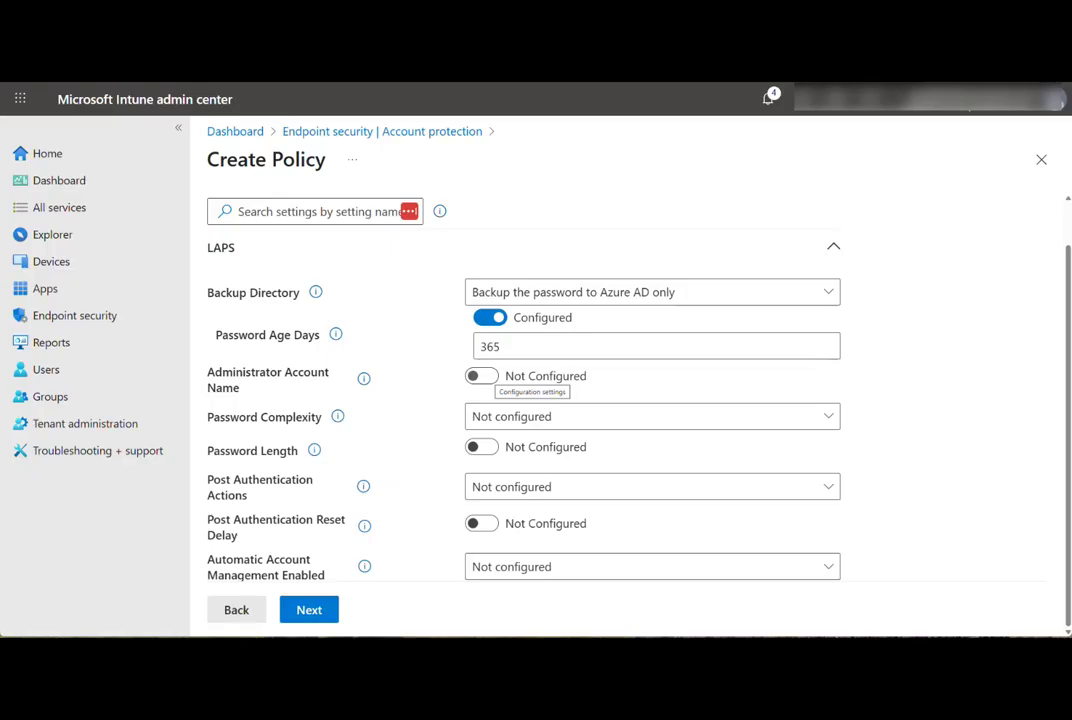
key("space")
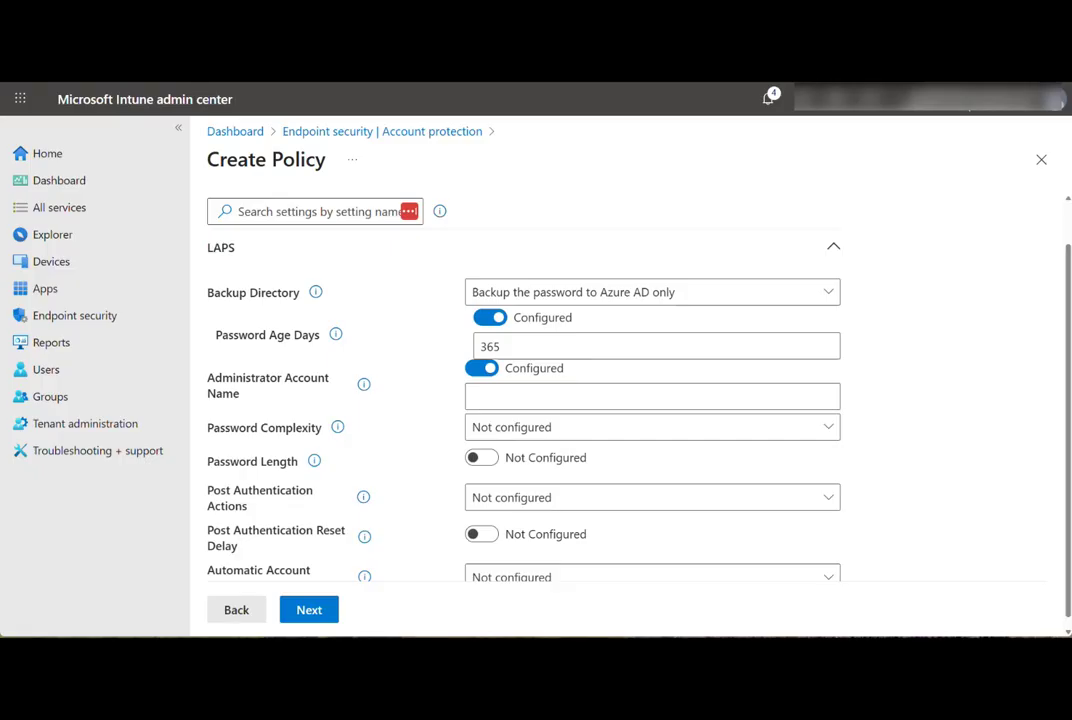
Paste the managed admin account's name into Administrator Account Name.
left_click(652, 397)
type("damonadmin")
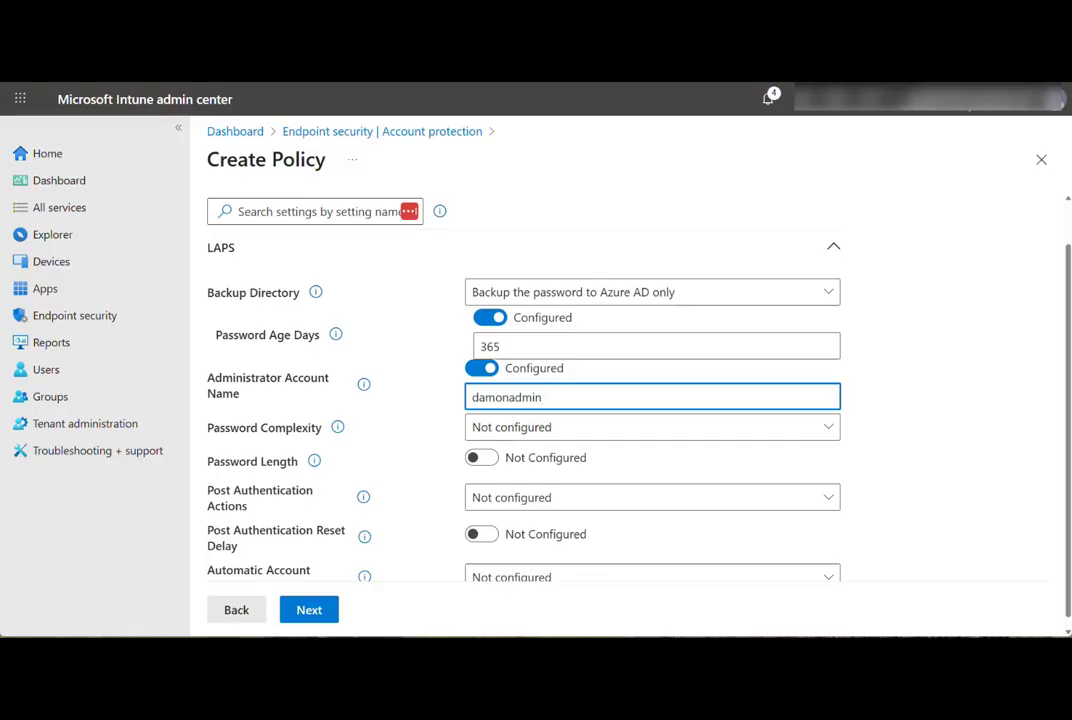
left_click(672, 461)
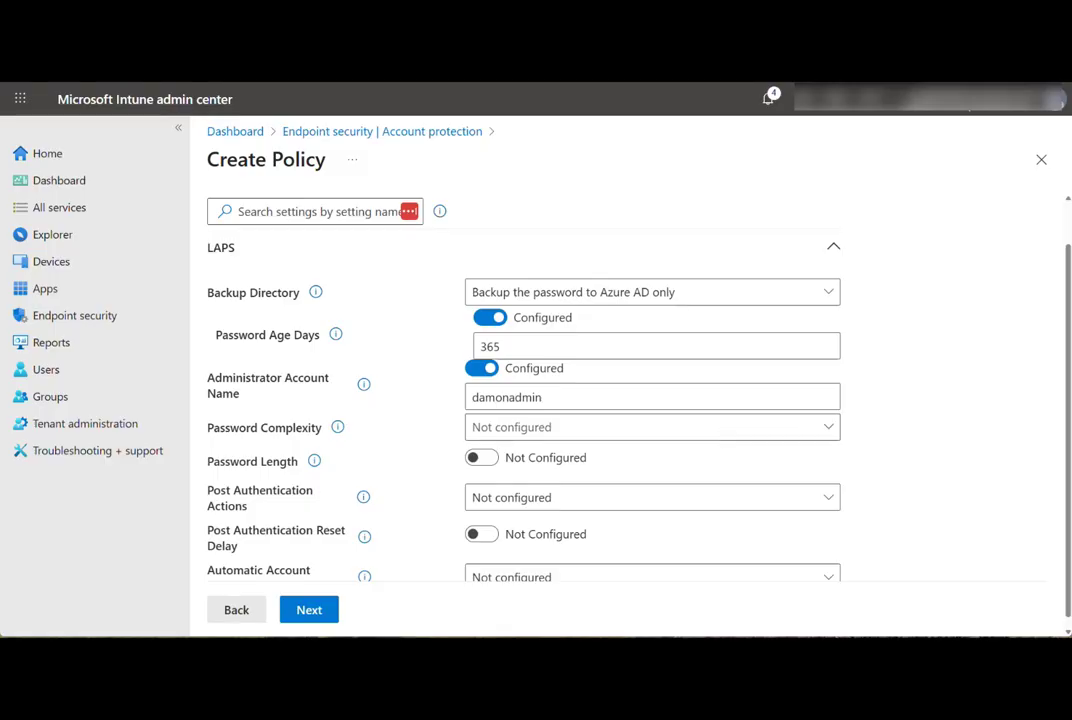
Set password complexity to the default letters, numbers and special characters, and password length to 14.
left_click(745, 427)
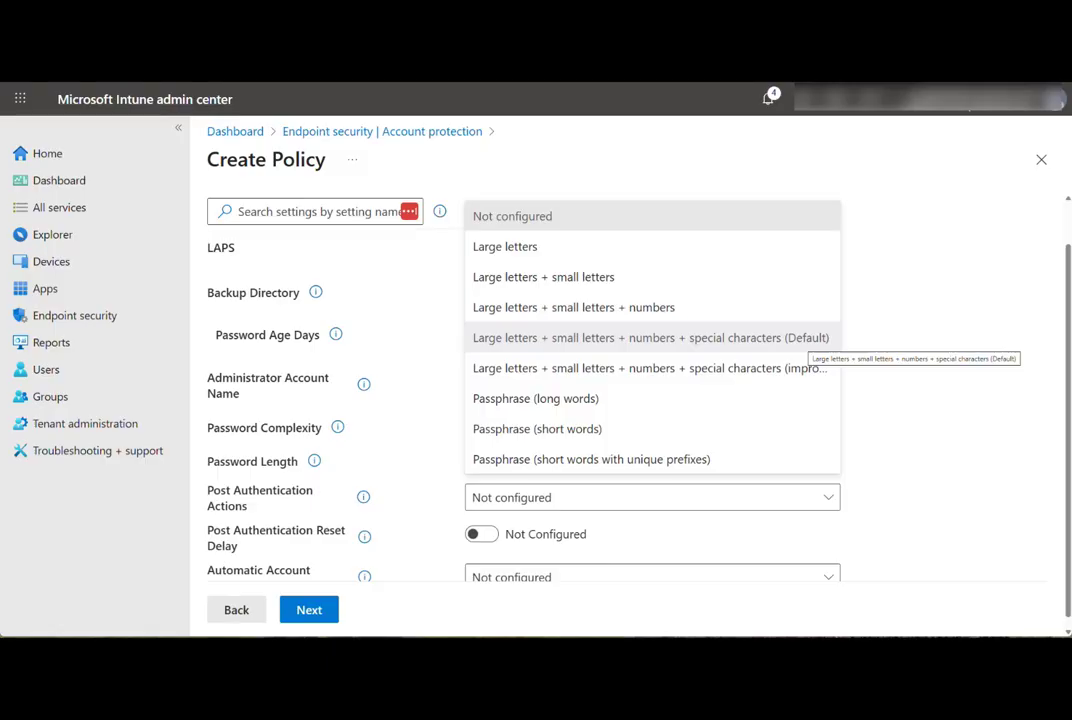
left_click(800, 338)
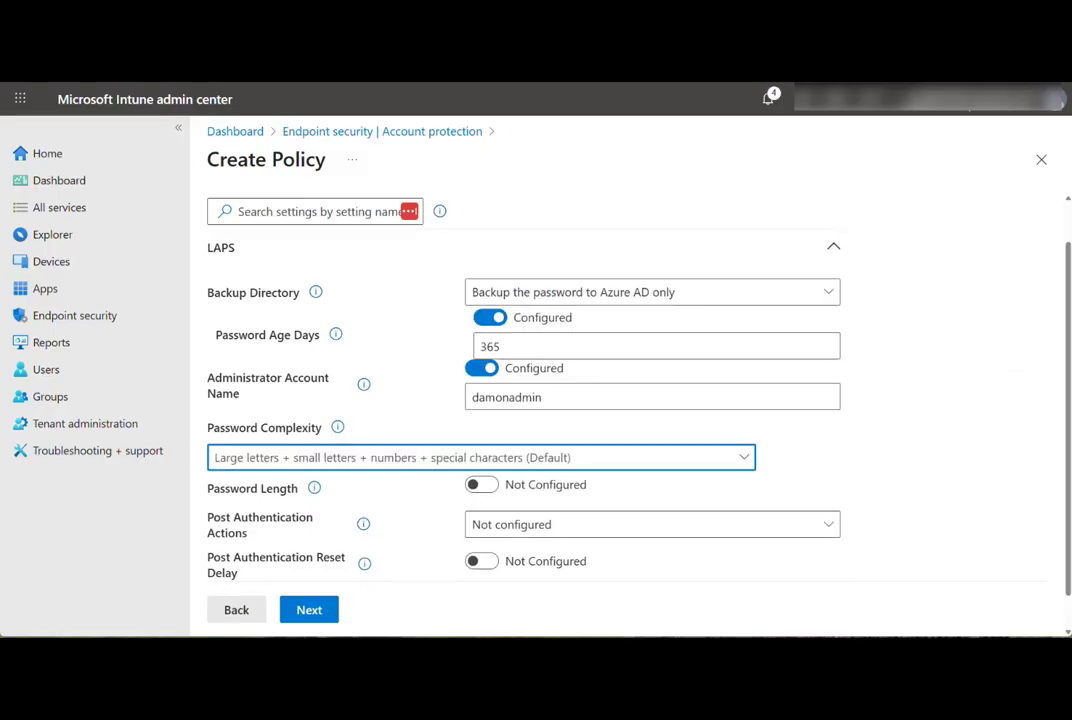
left_click(482, 485)
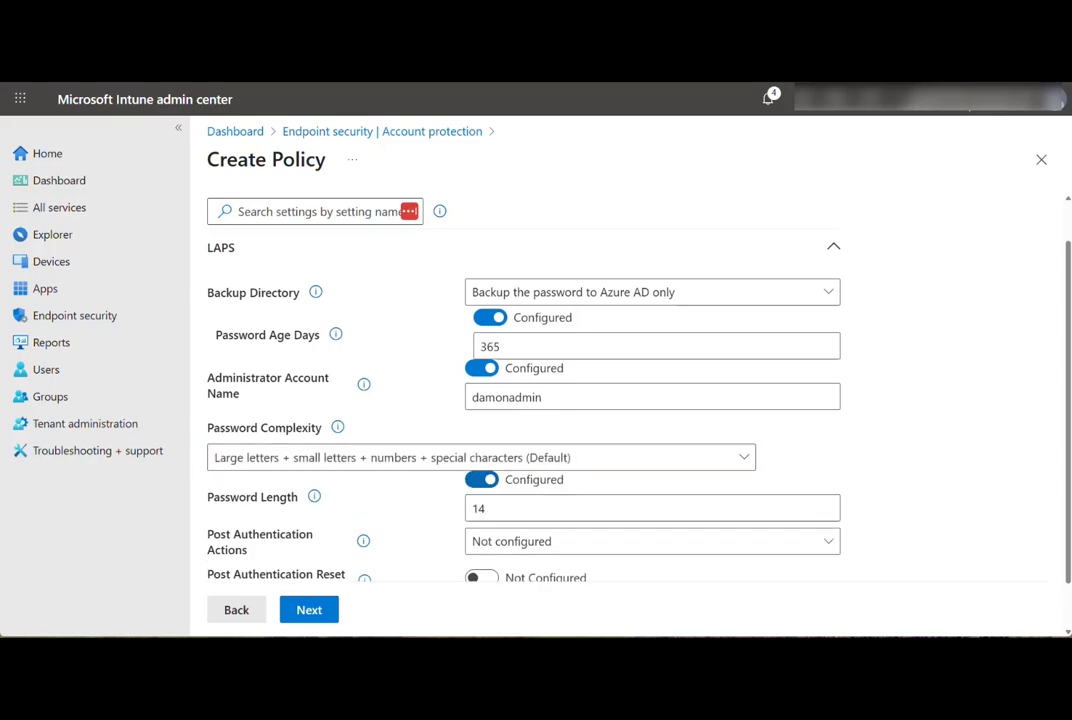
scroll(620, 400, "down", 1)
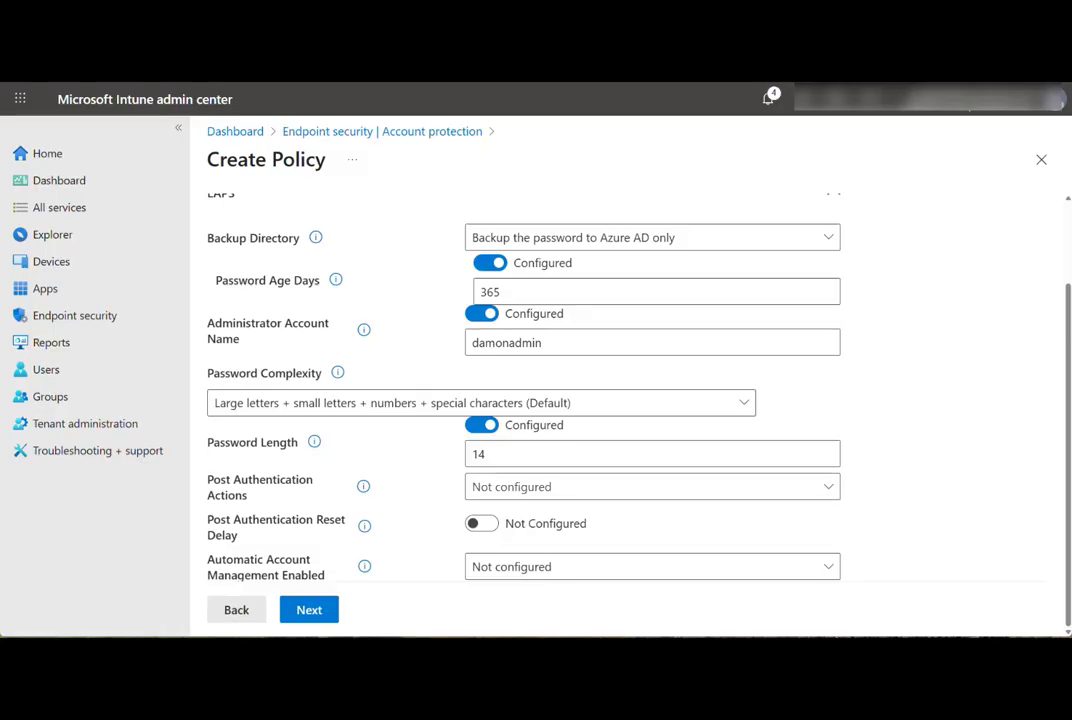
Leave Post Authentication Actions and Reset Delay at Not configured, then open the Automatic Account Management Enabled dropdown.
left_click(820, 487)
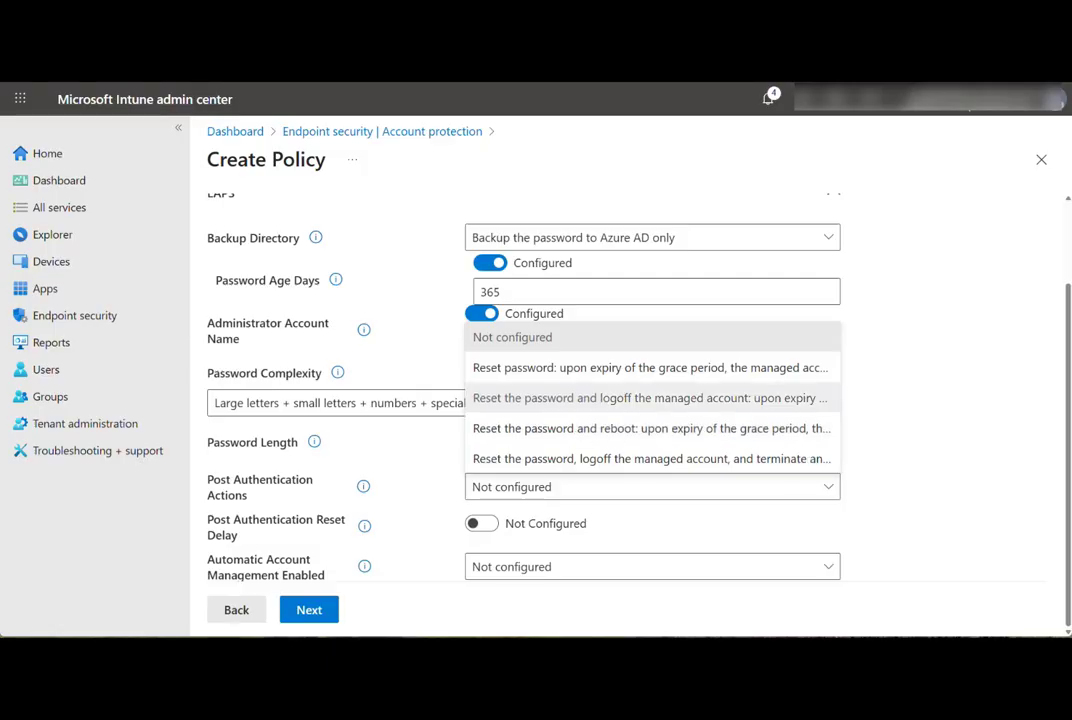
left_click(512, 337)
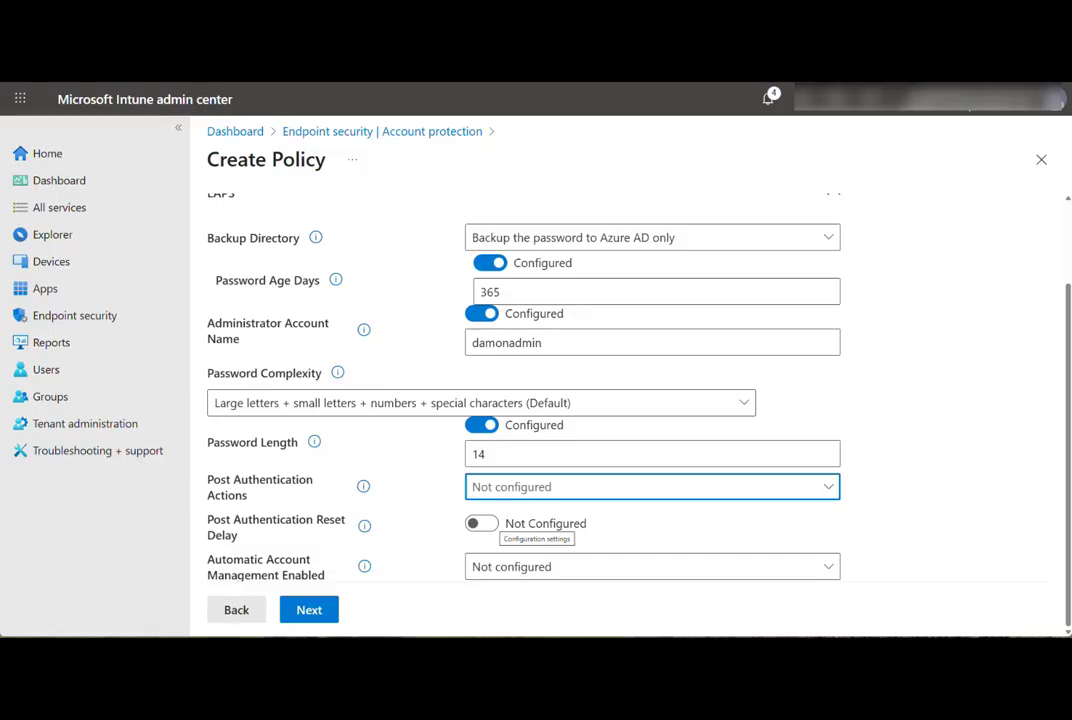
left_click(483, 523)
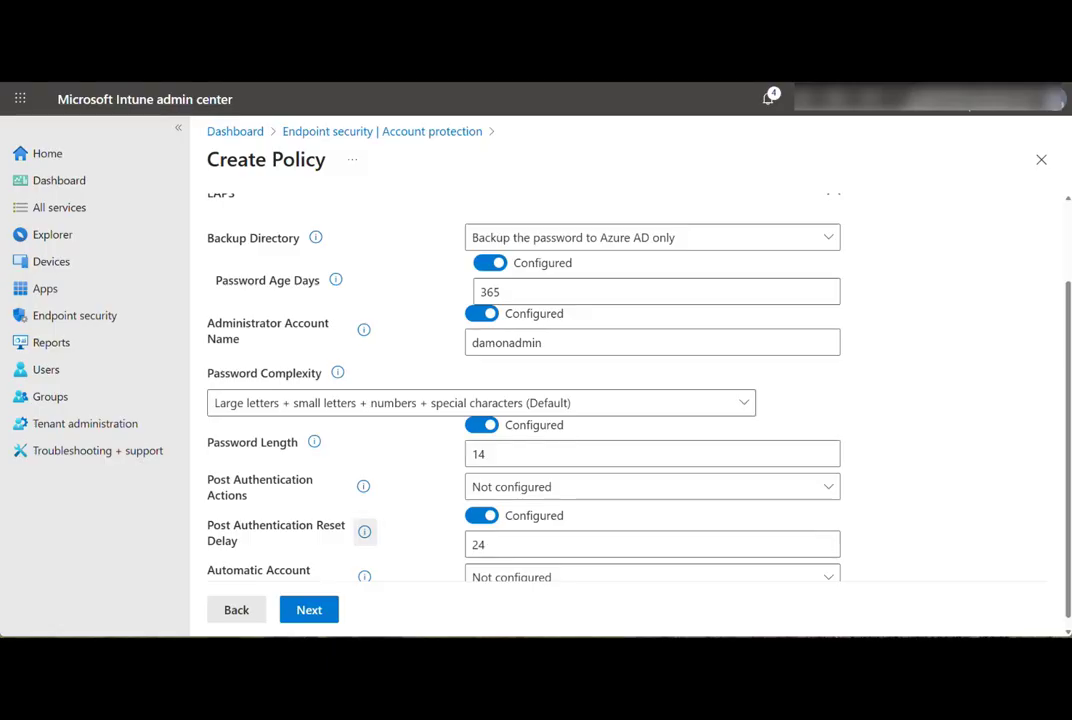
mouse_move(364, 532)
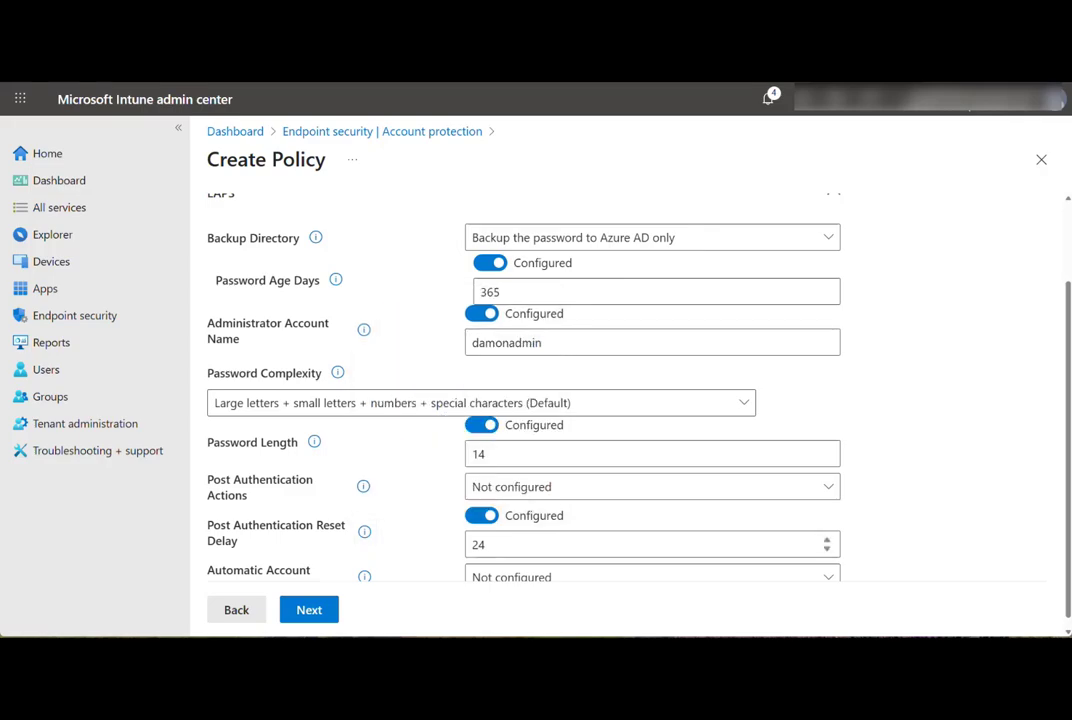
scroll(640, 400, "down", 1)
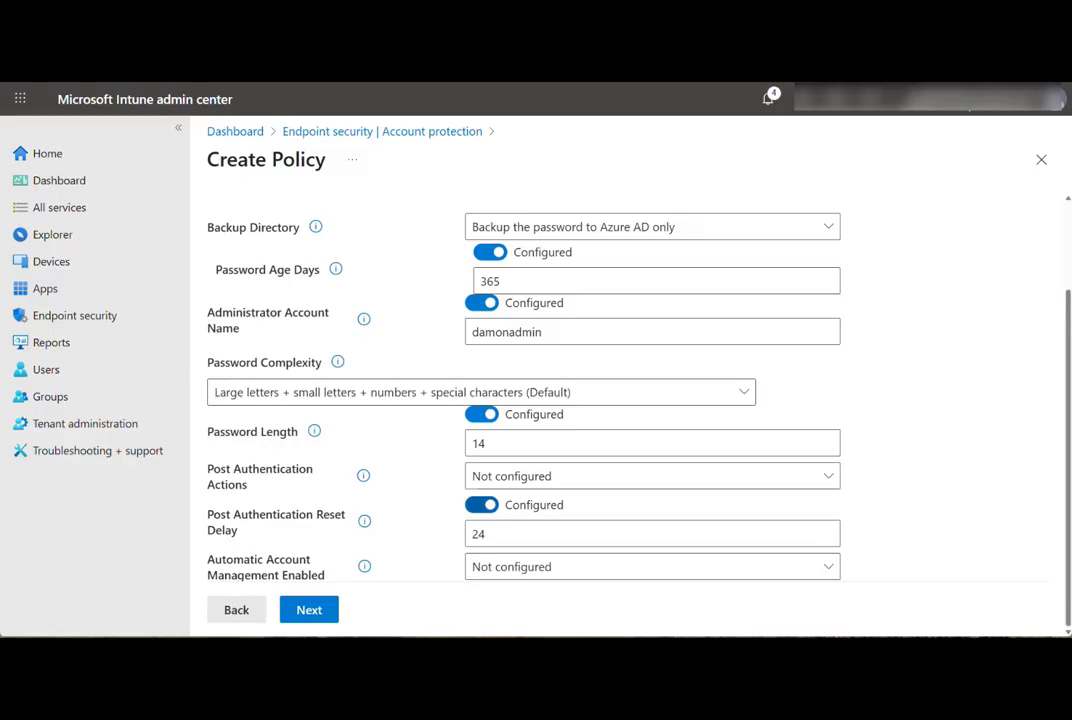
left_click(482, 505)
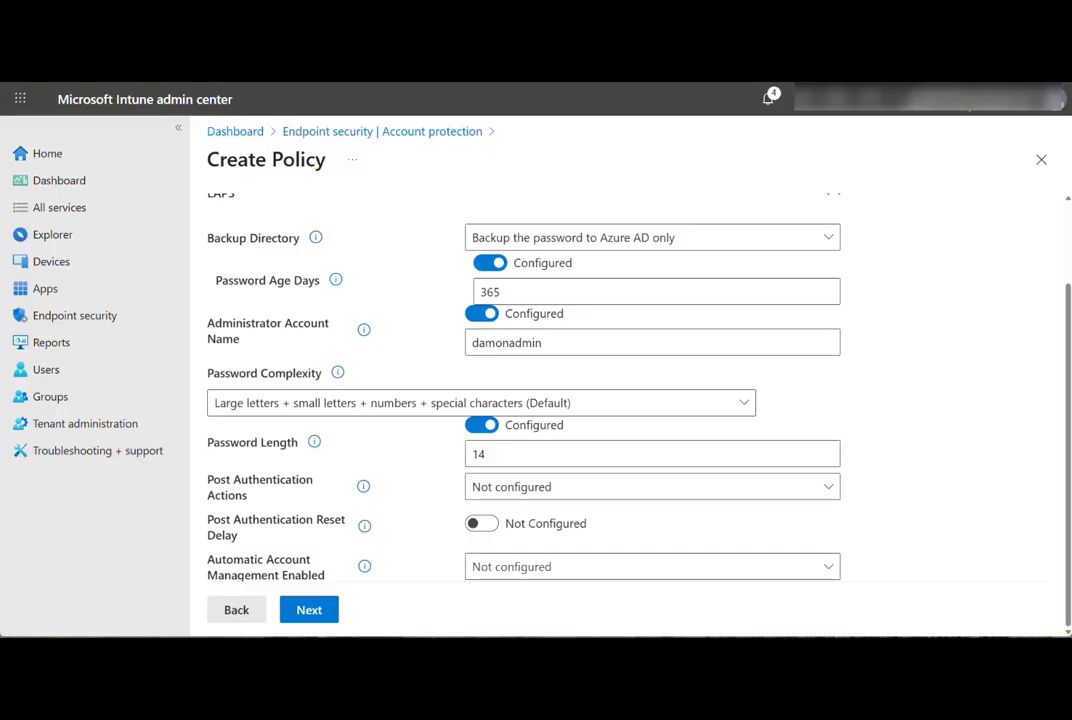
left_click(652, 567)
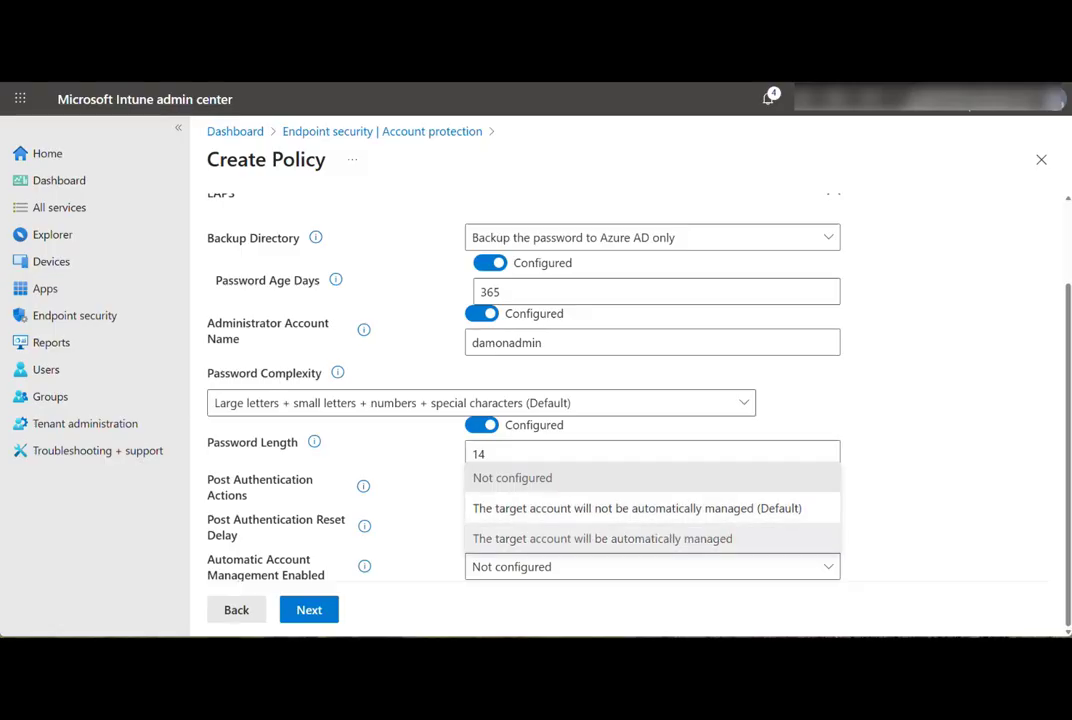
Set the target account to be automatically managed and Enable Account to 'The target account will be enabled'.
left_click(700, 539)
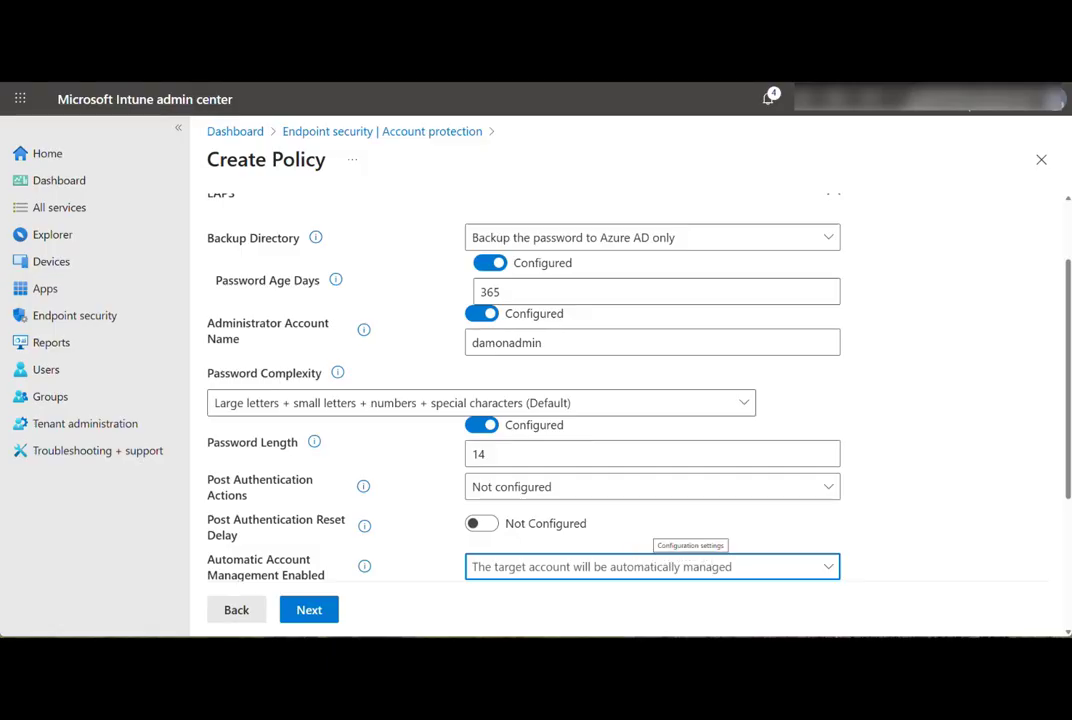
scroll(690, 530, "down", 2)
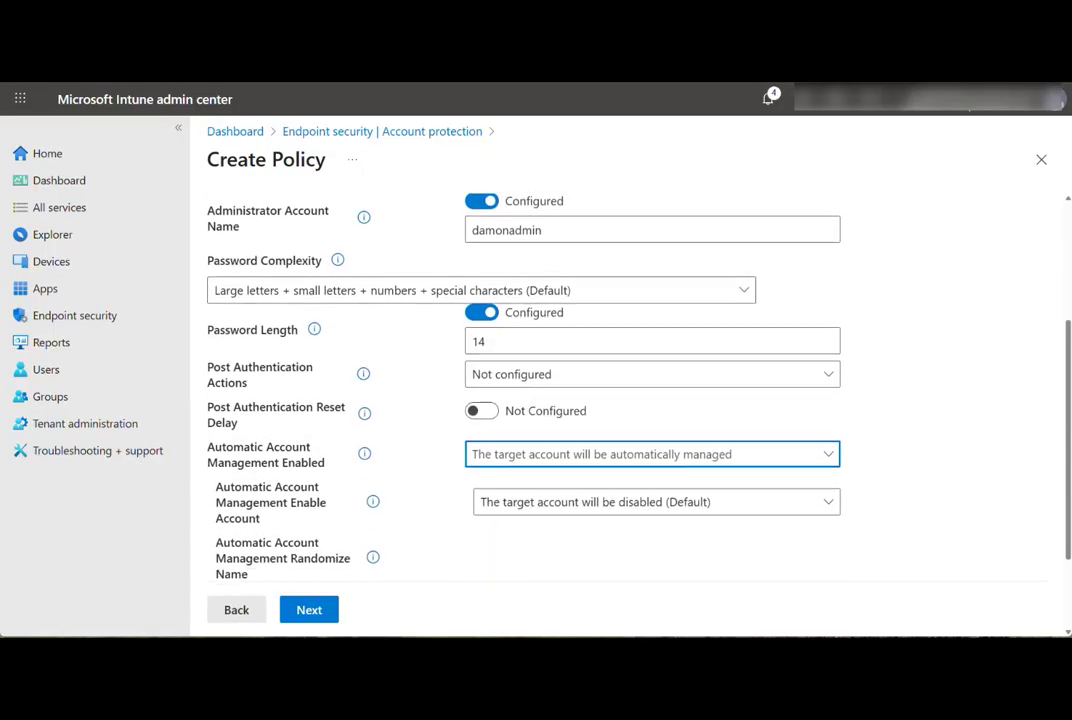
scroll(630, 400, "down", 2)
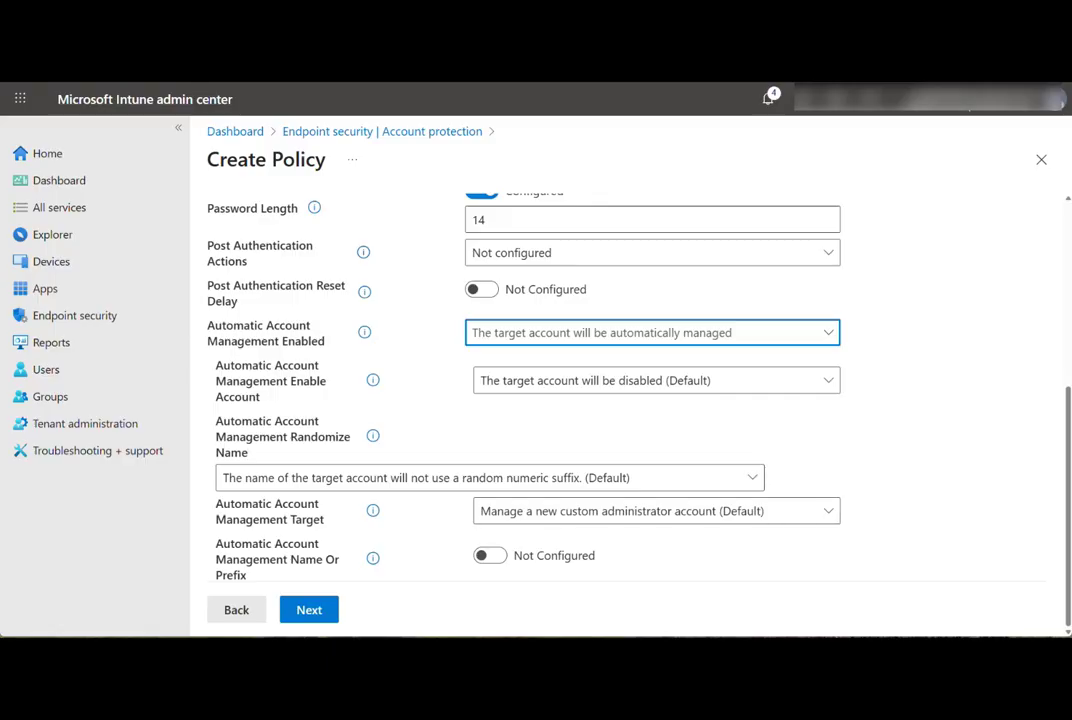
left_click(655, 430)
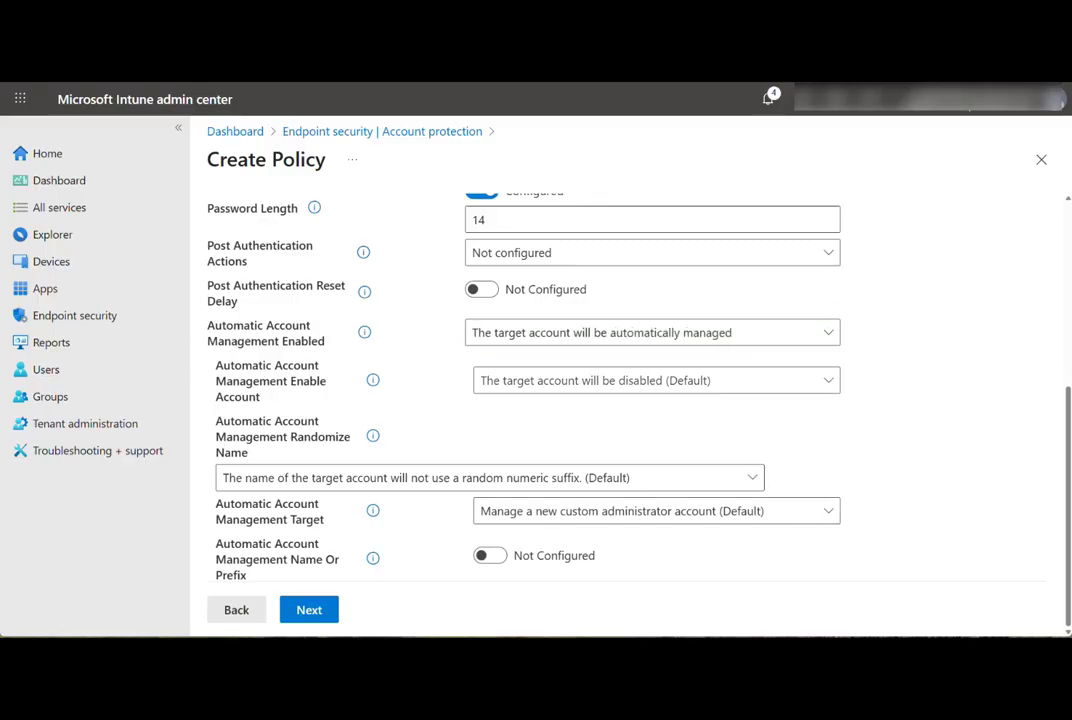
left_click(656, 380)
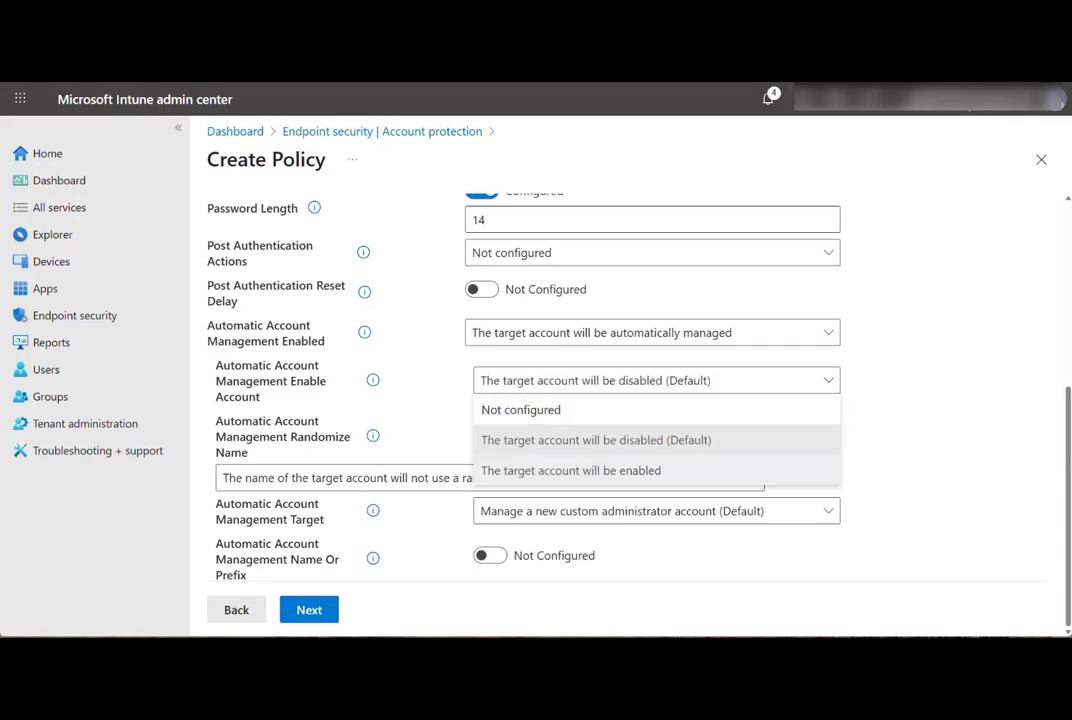
left_click(656, 471)
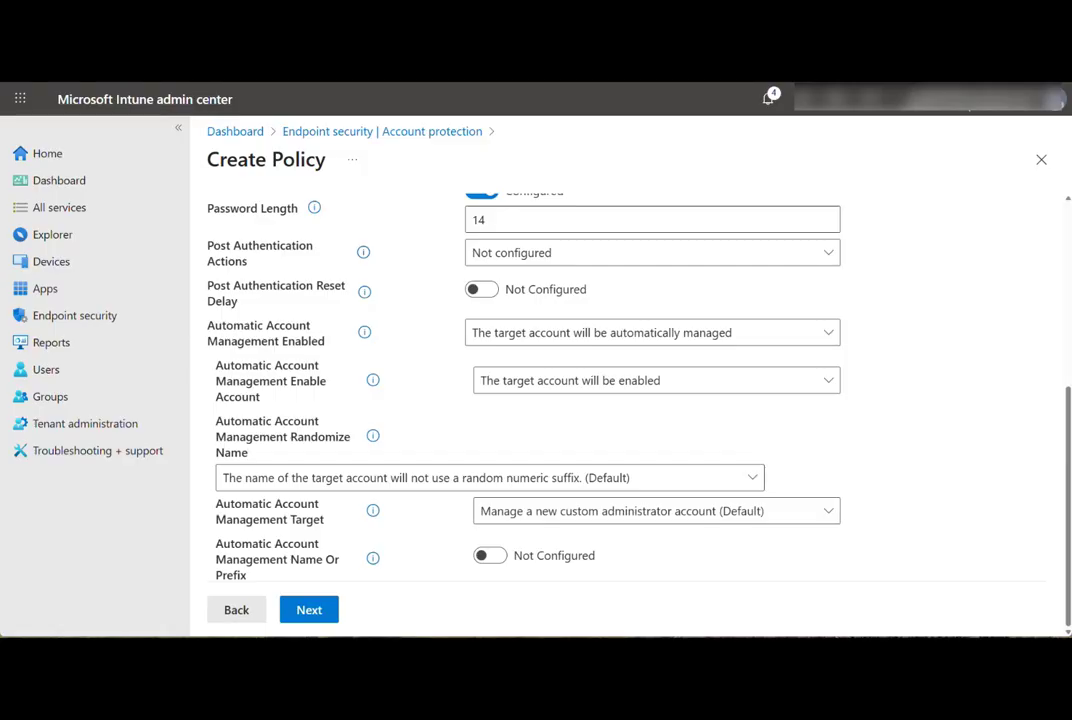
Keep Automatic Account Management Target at Not configured and show its info explanation.
left_click(656, 511)
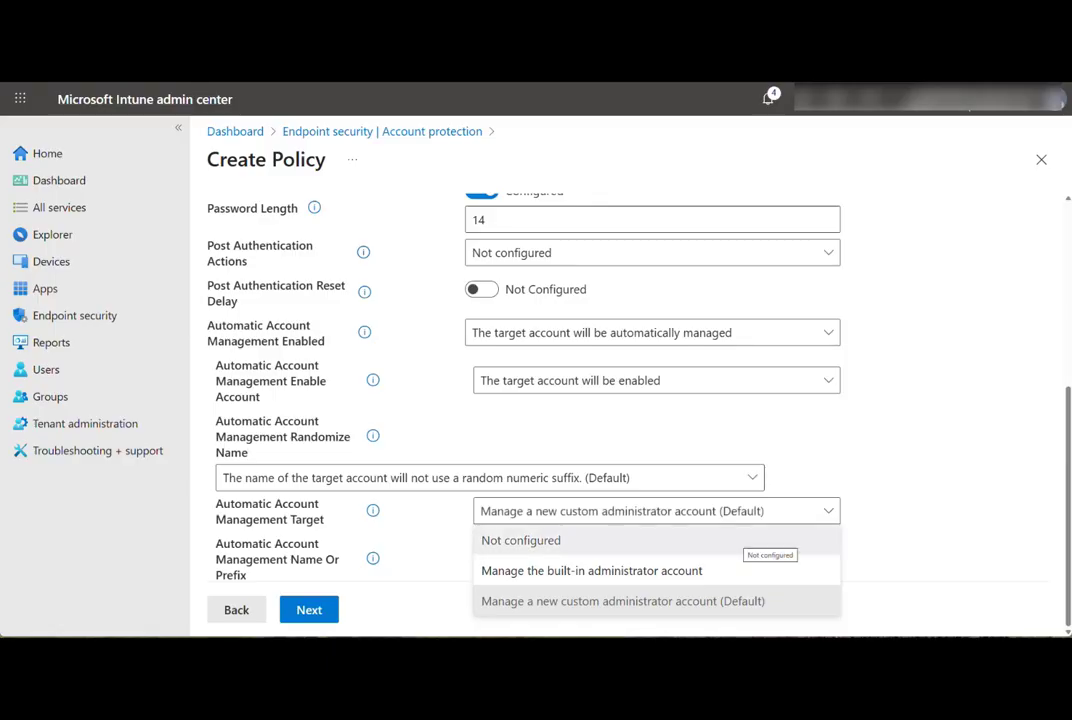
left_click(760, 541)
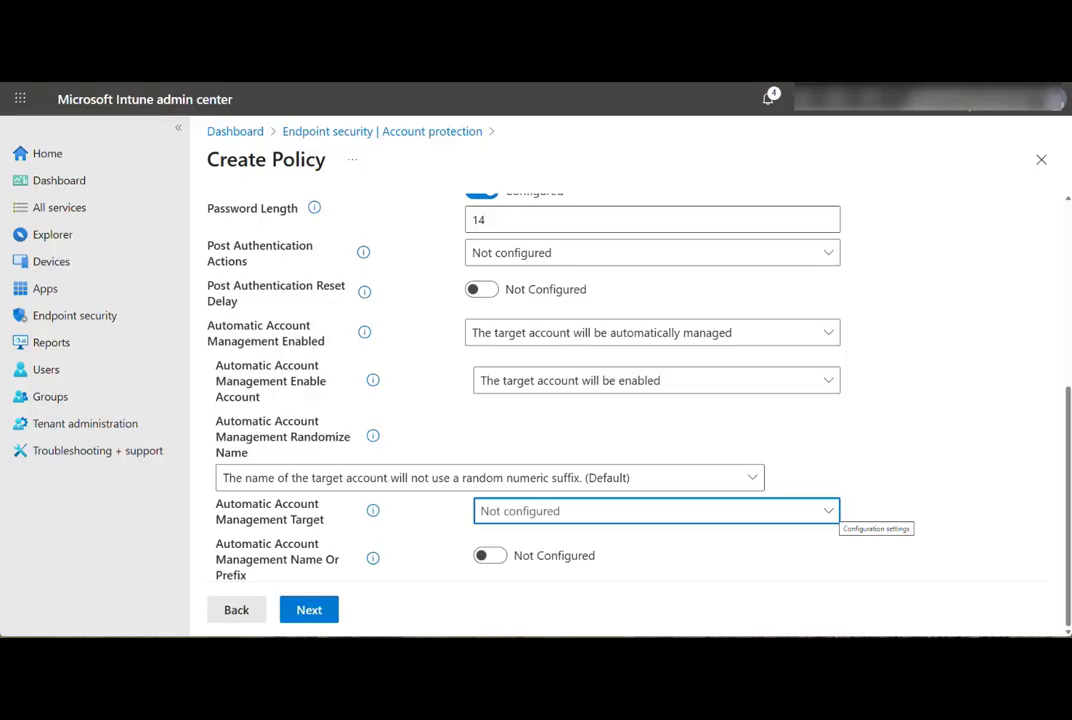
left_click(828, 511)
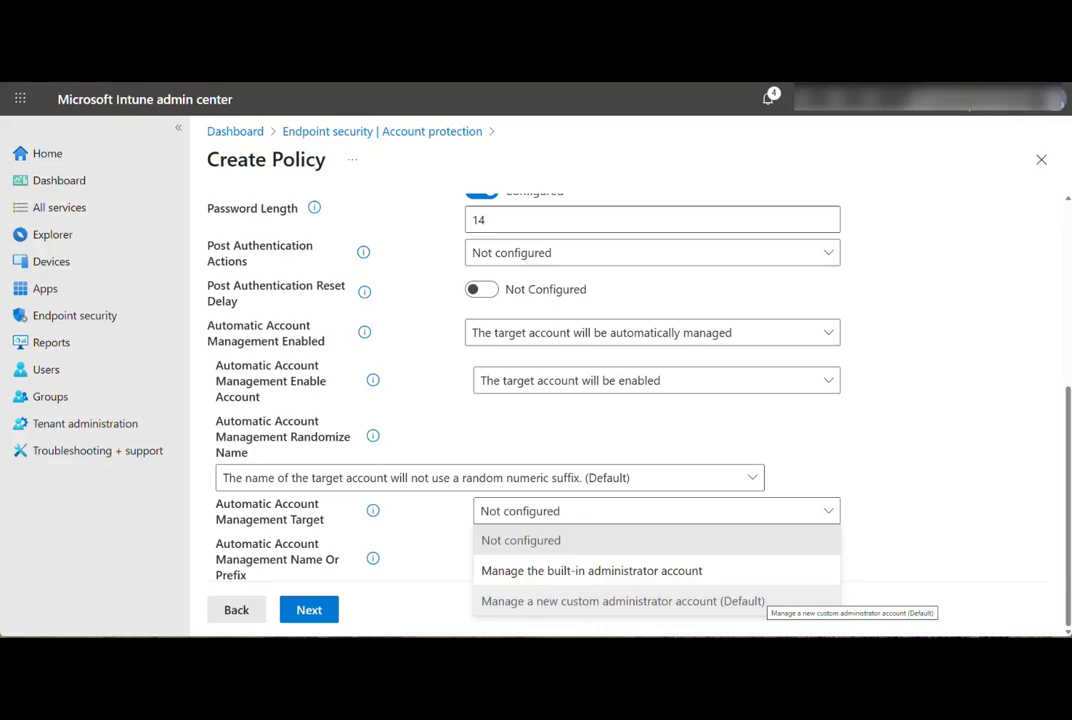
left_click(560, 540)
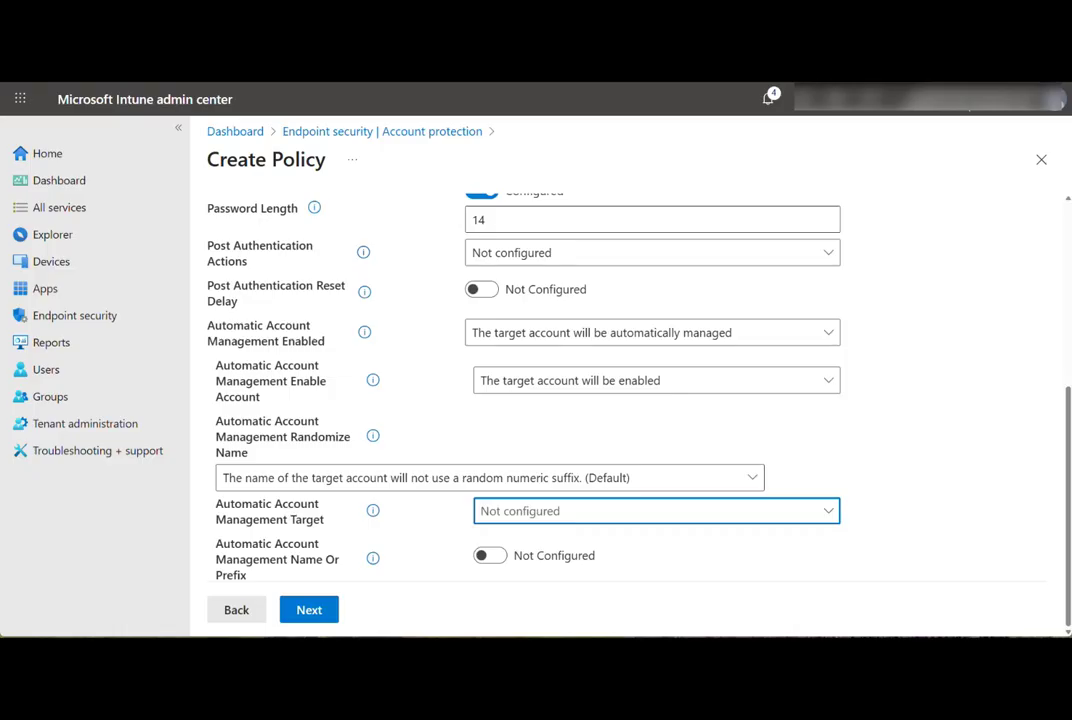
left_click(373, 510)
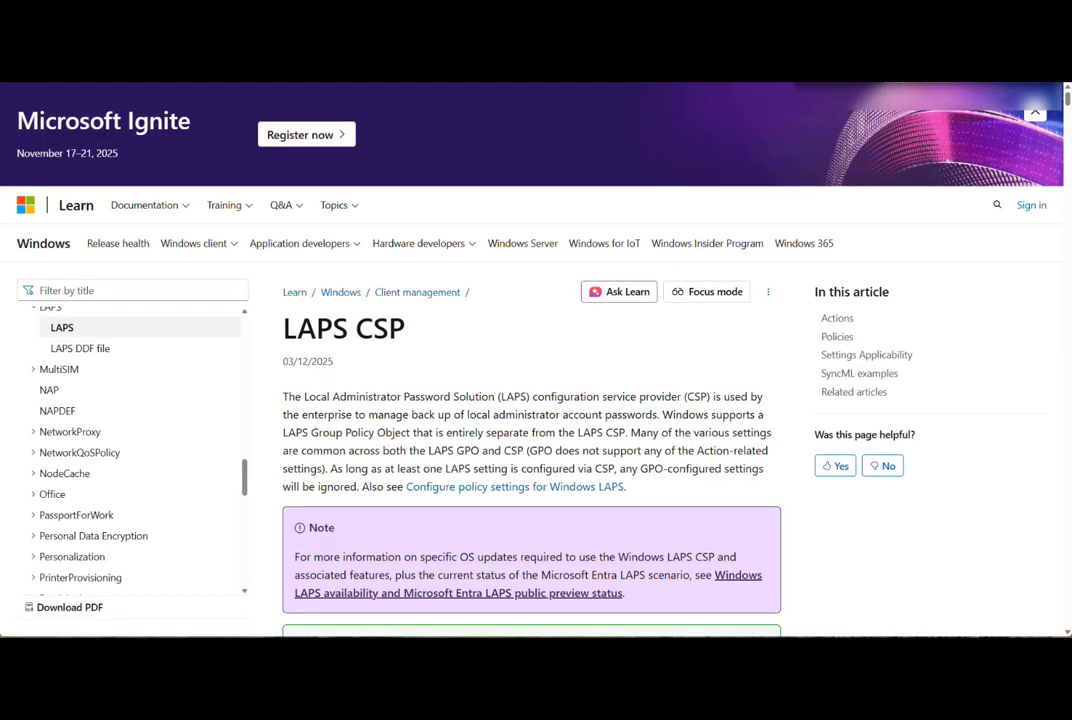
Scroll through the LAPS CSP article on Microsoft Learn.
scroll(530, 400, "down", 3)
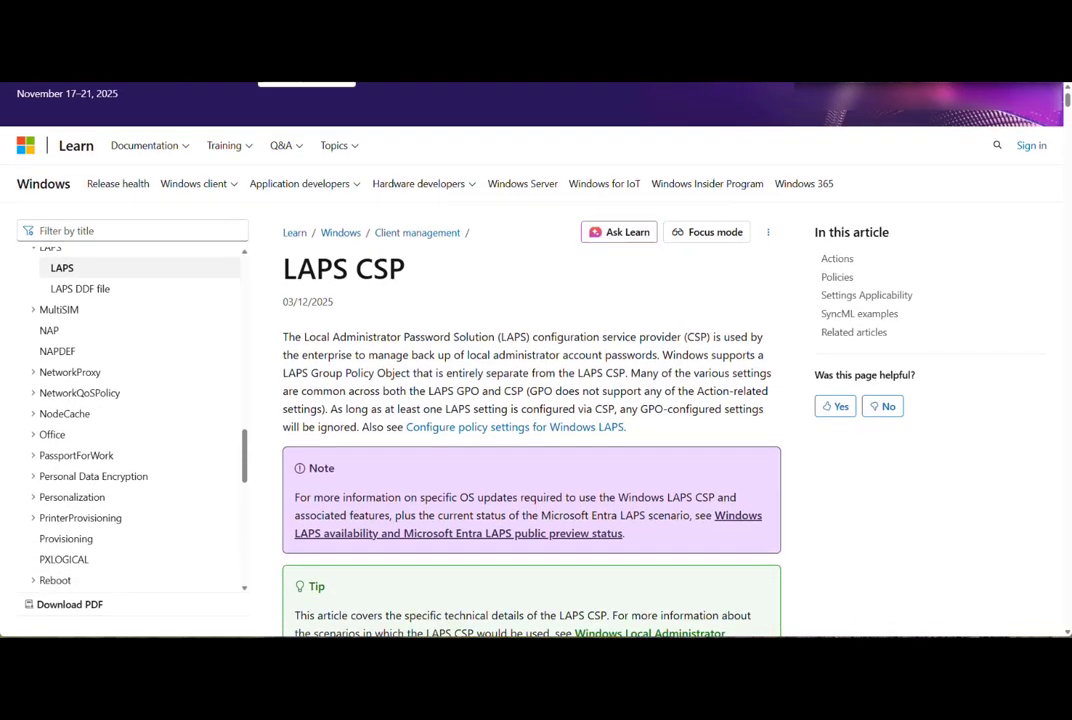
scroll(530, 400, "up", 3)
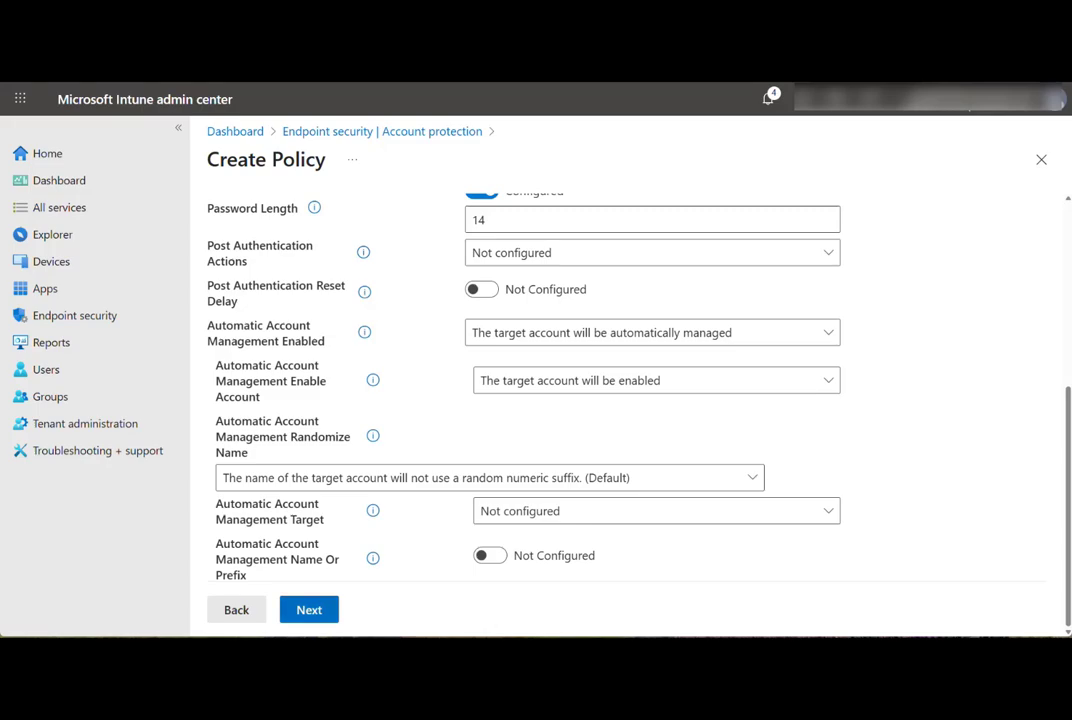
Keep the Default scope tag, assign the policy to the 'intune' group, and reach Review + create.
left_click(309, 610)
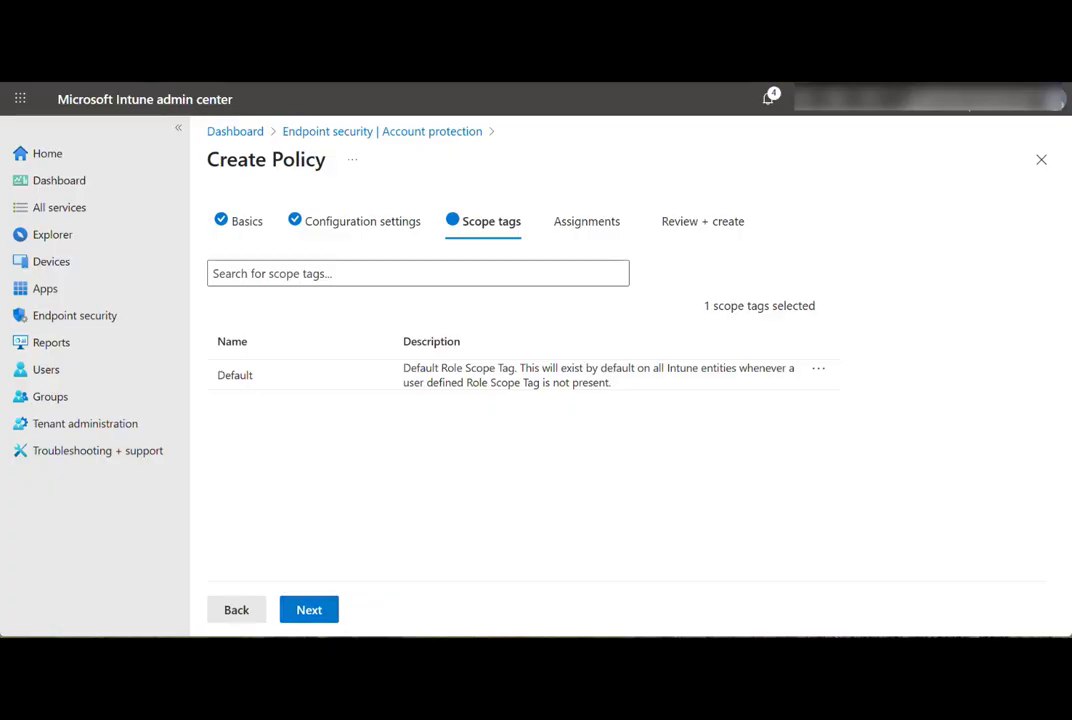
left_click(309, 610)
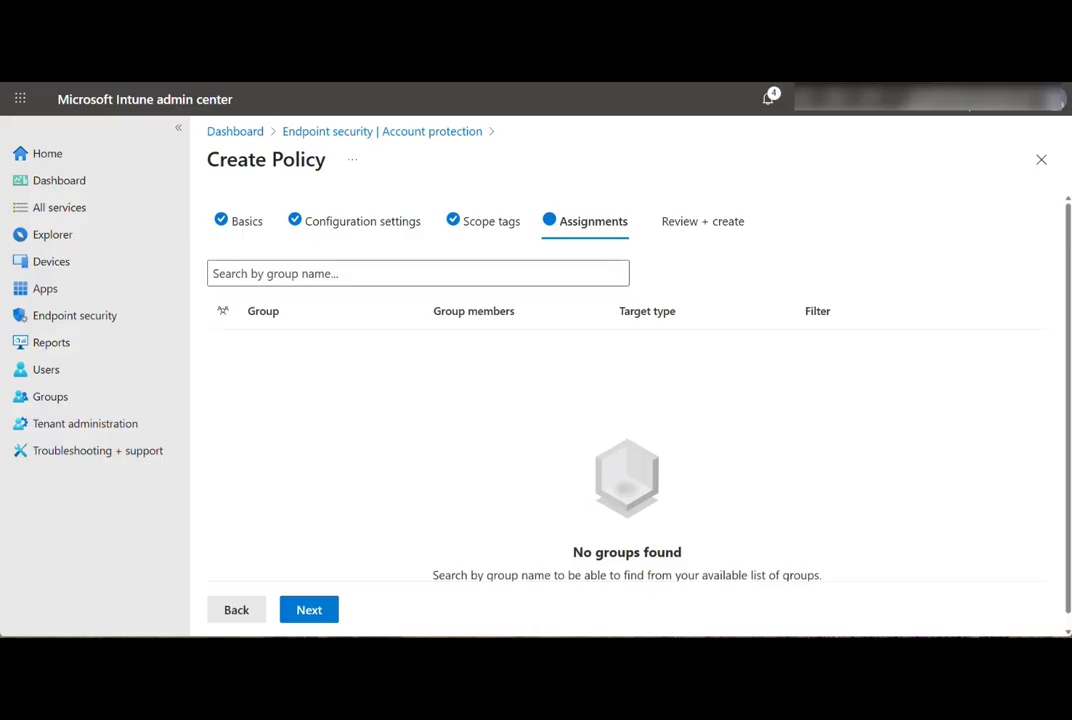
left_click(418, 273)
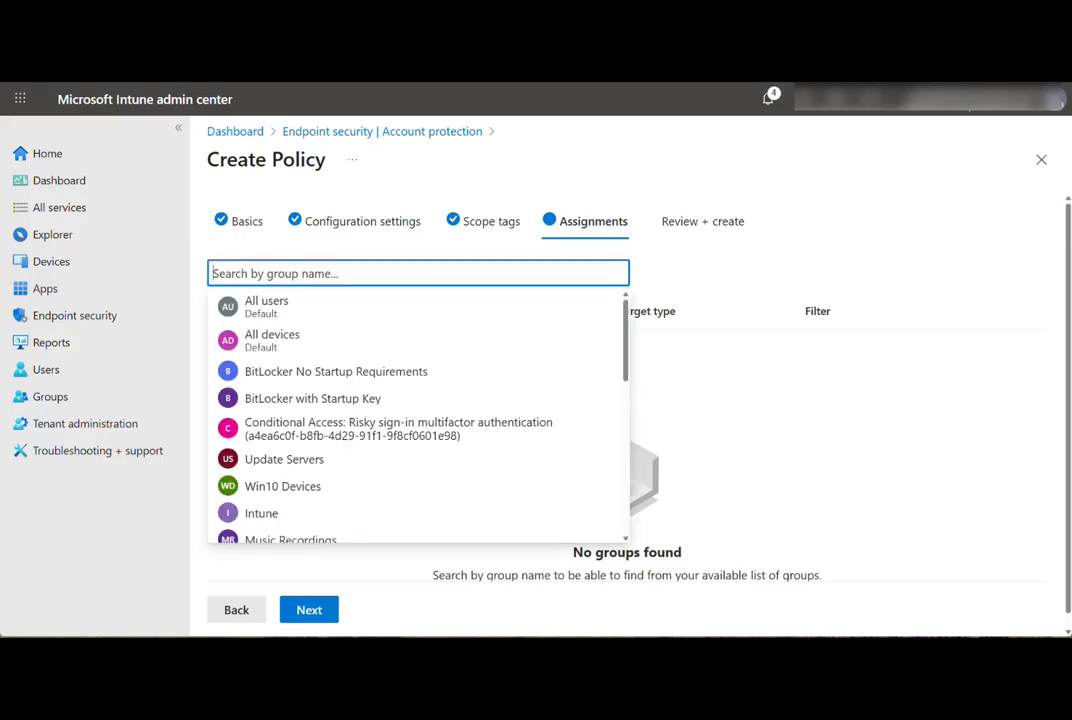
type("intune")
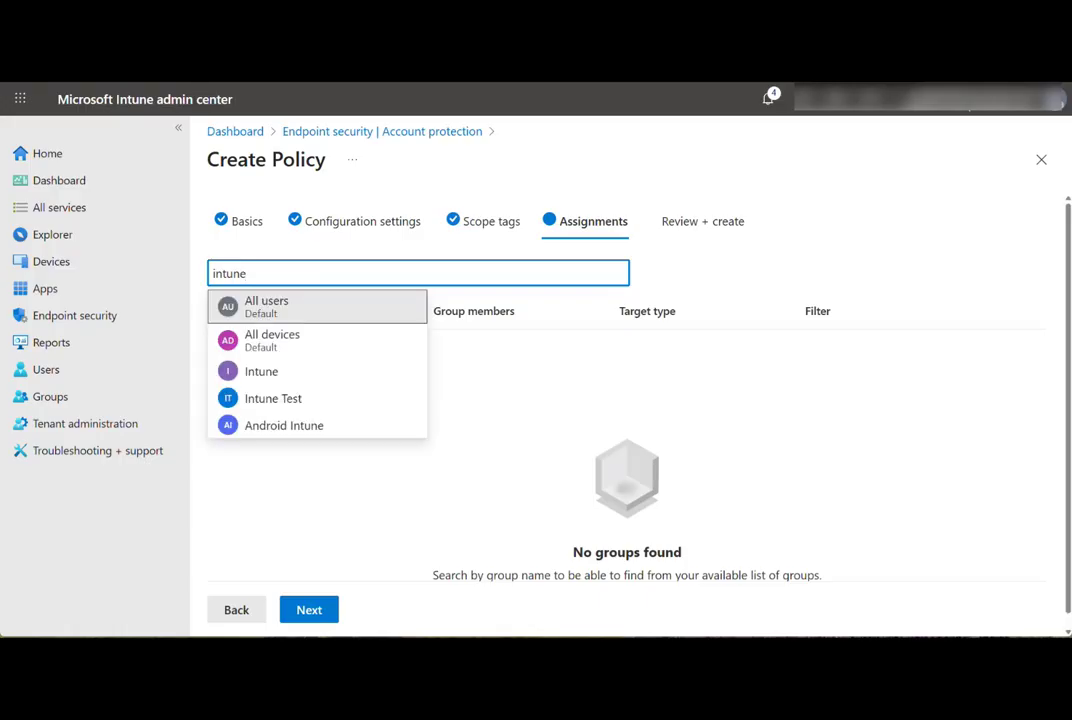
left_click(262, 372)
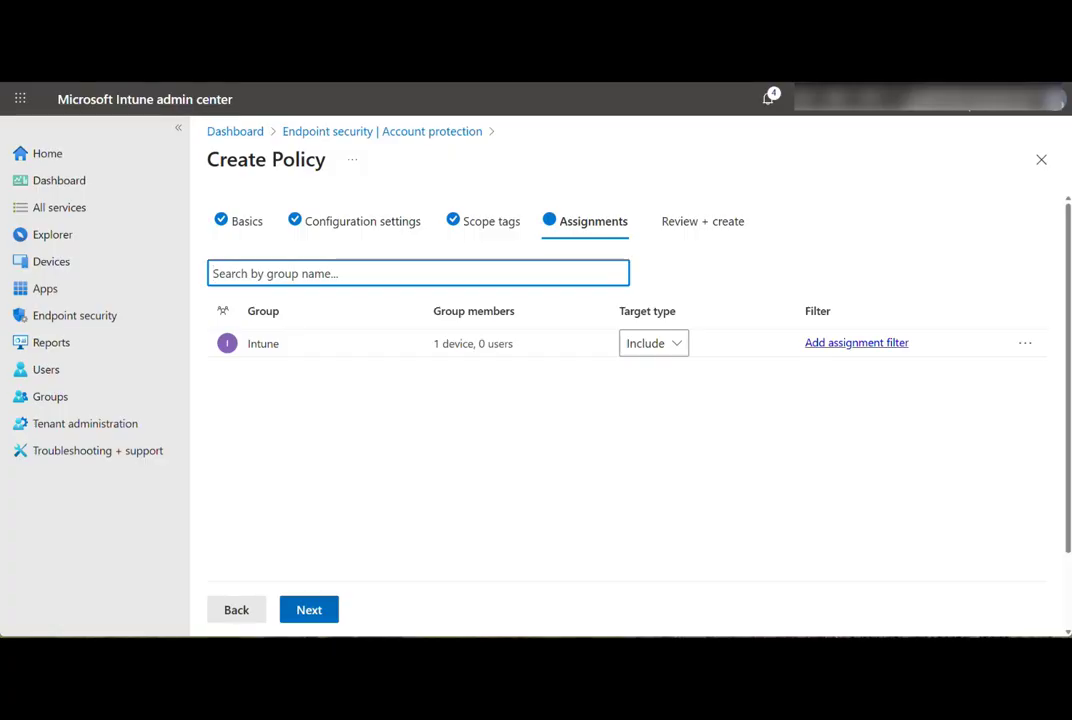
left_click(309, 610)
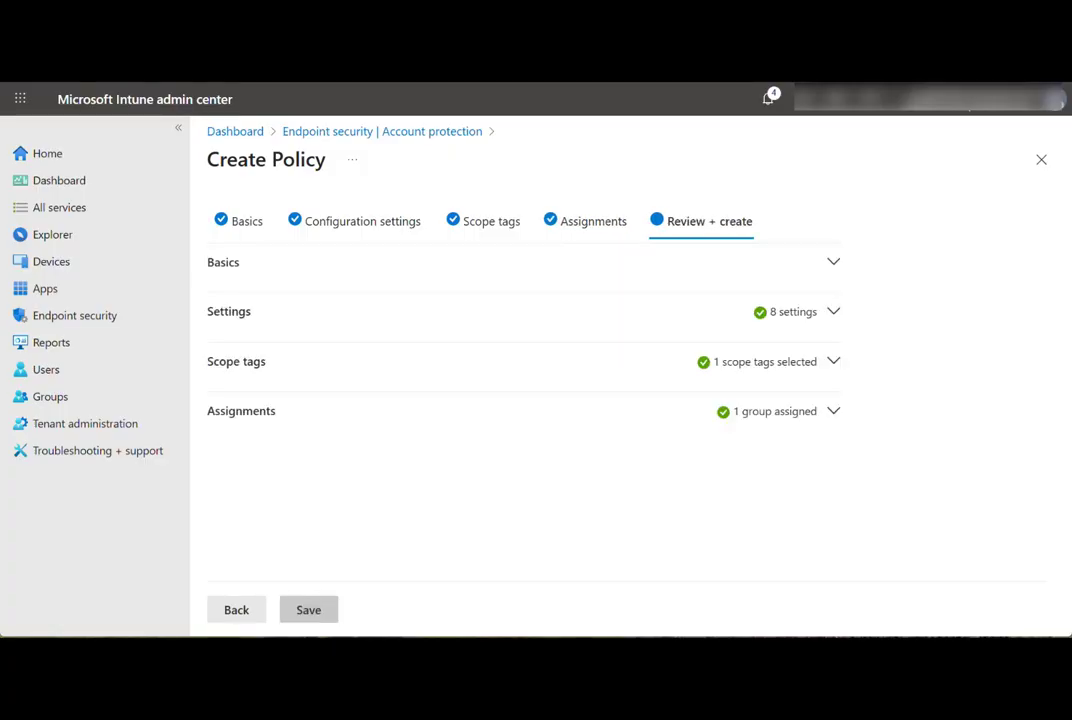
Save the LAPS Policy from Review + create.
left_click(308, 610)
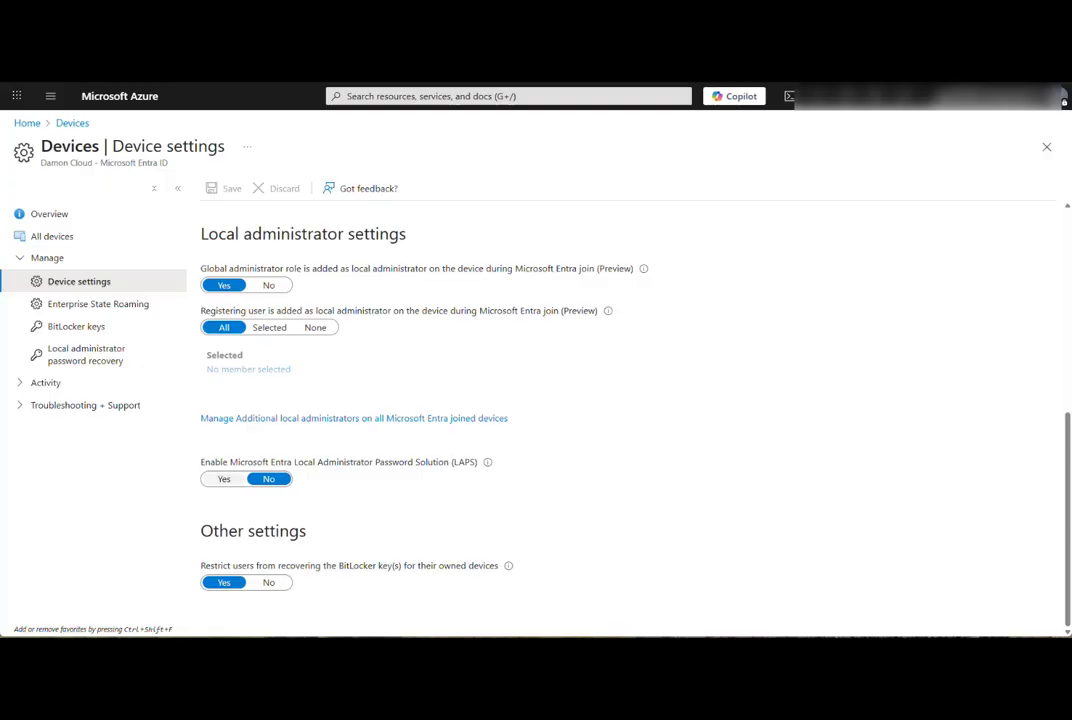
Set Enable Microsoft Entra LAPS to Yes in Device settings.
left_click(224, 479)
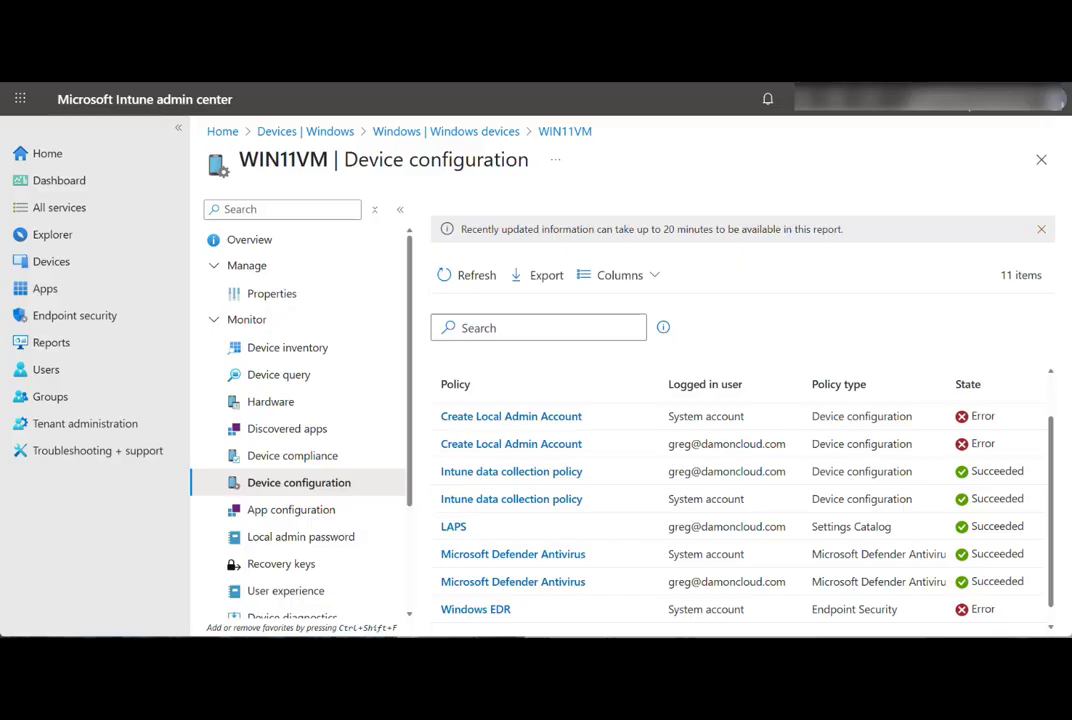
Switch to Notepad++ to show the SetPasswordNeverExpire.txt script.
key("alt+Tab")
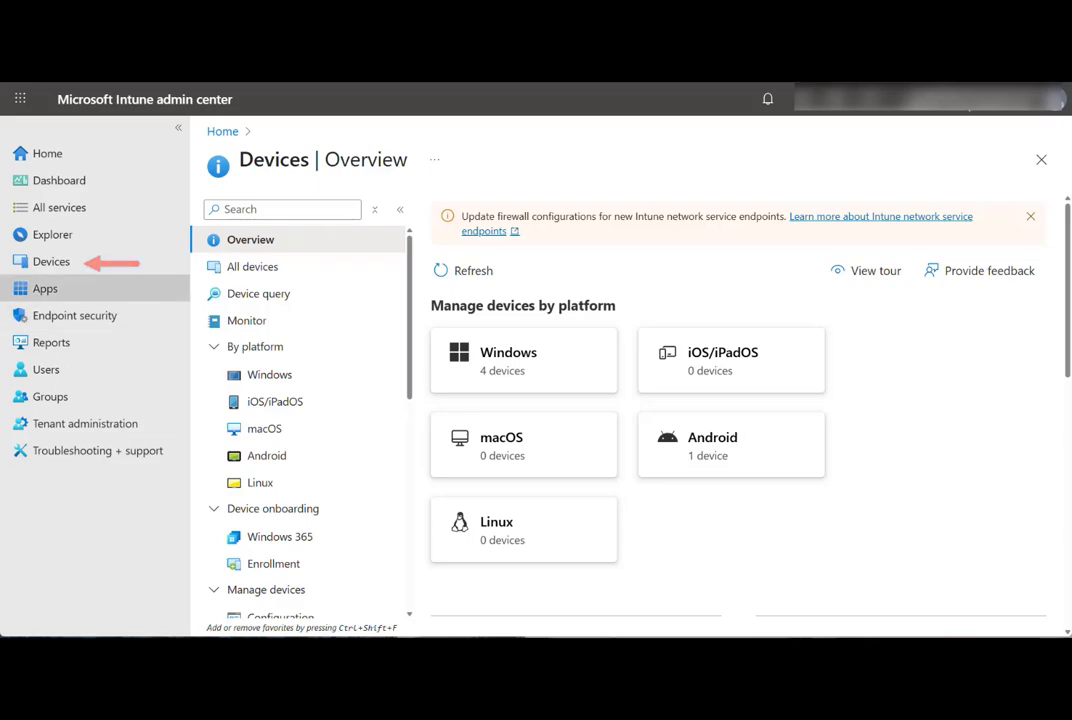
Go to Devices > Scripts and remediations > Platform scripts and open the Add dropdown.
left_click(51, 262)
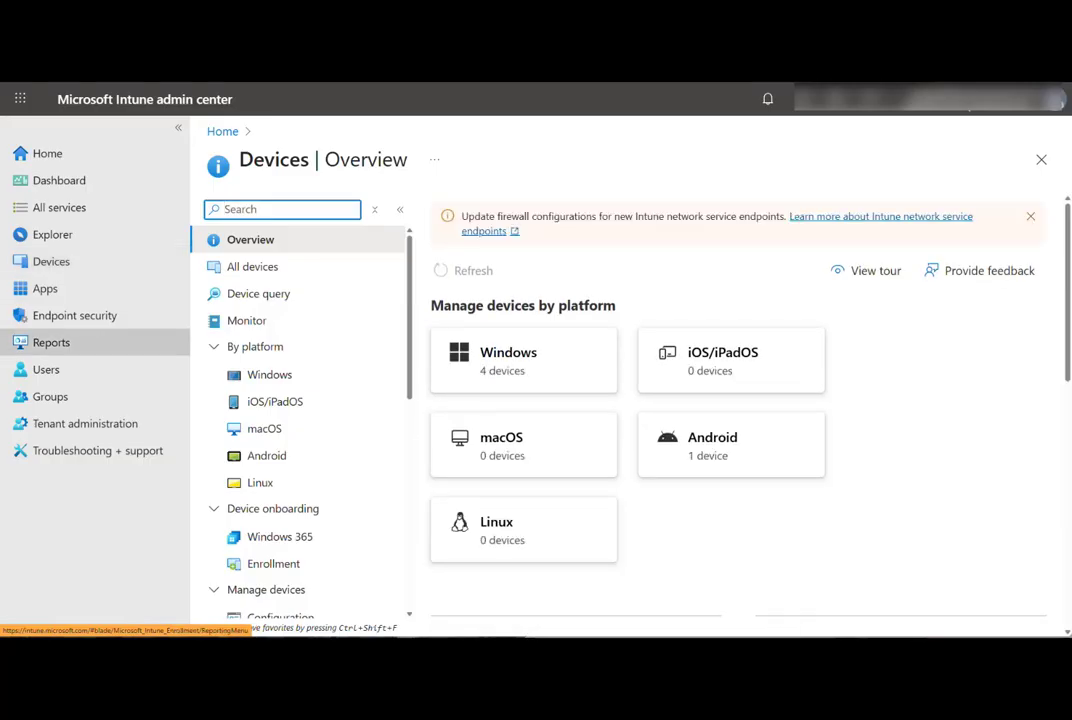
scroll(300, 420, "down", 4)
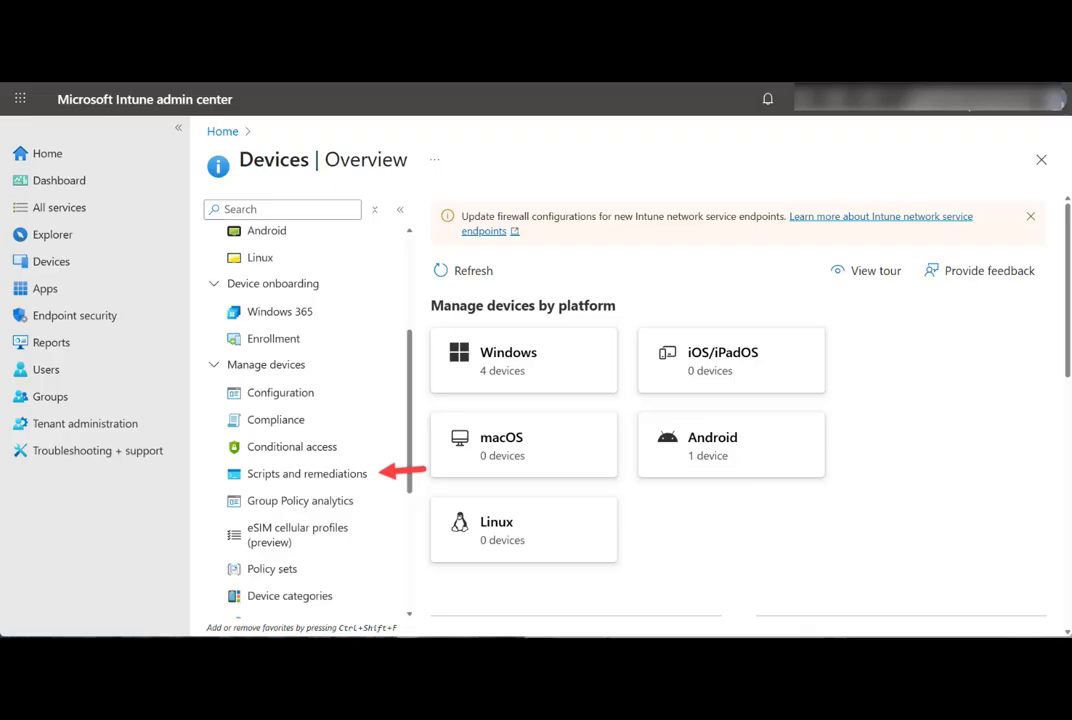
left_click(305, 473)
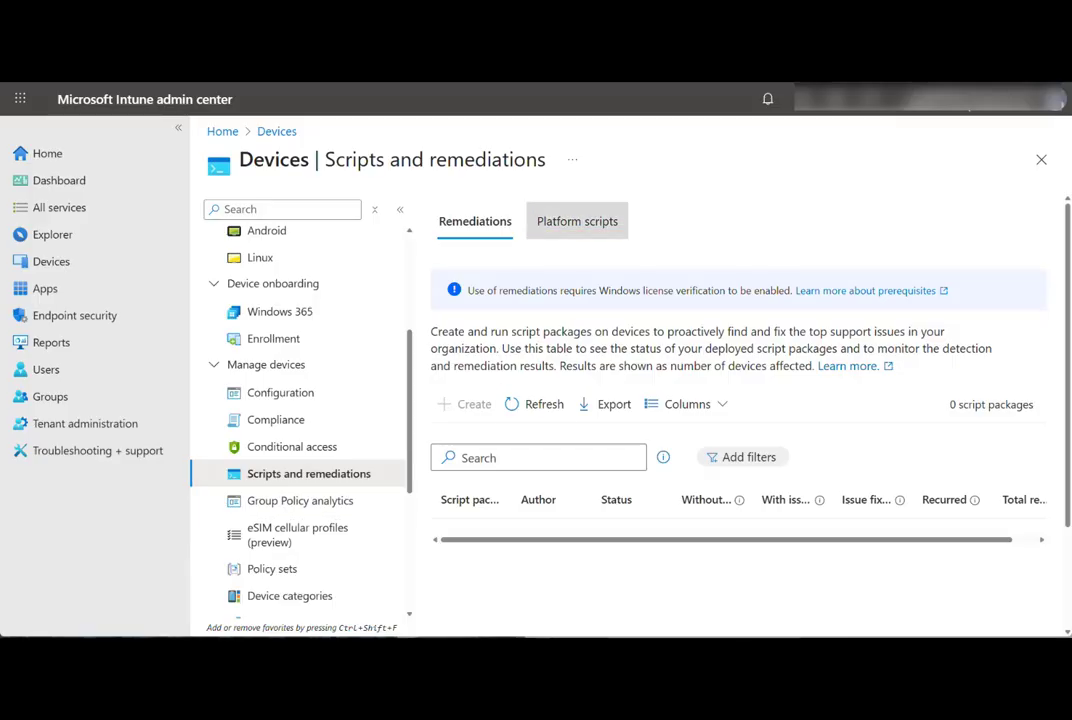
left_click(577, 221)
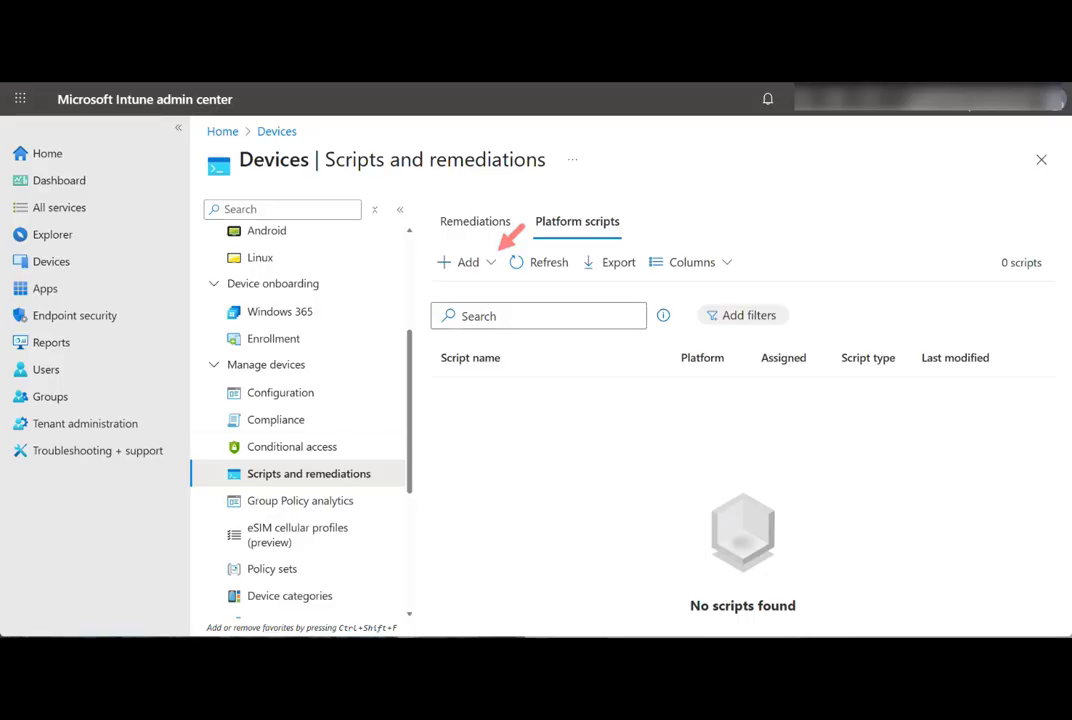
left_click(466, 262)
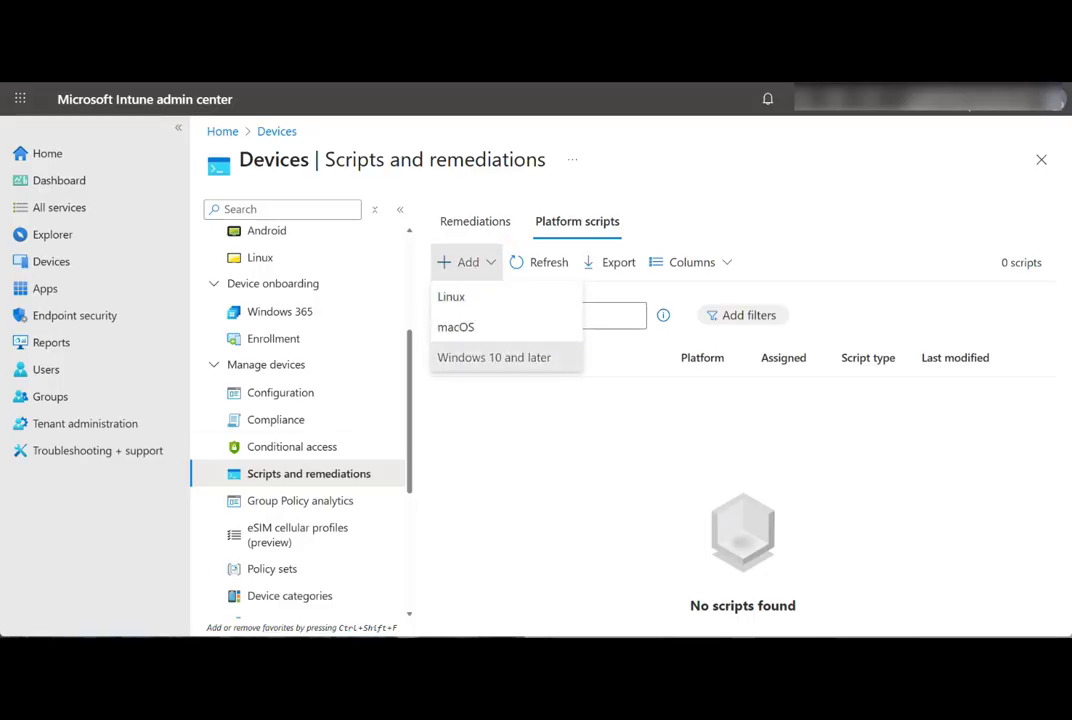
Add a Windows 10 and later script named Create Local Admin User and continue to Script settings.
left_click(494, 357)
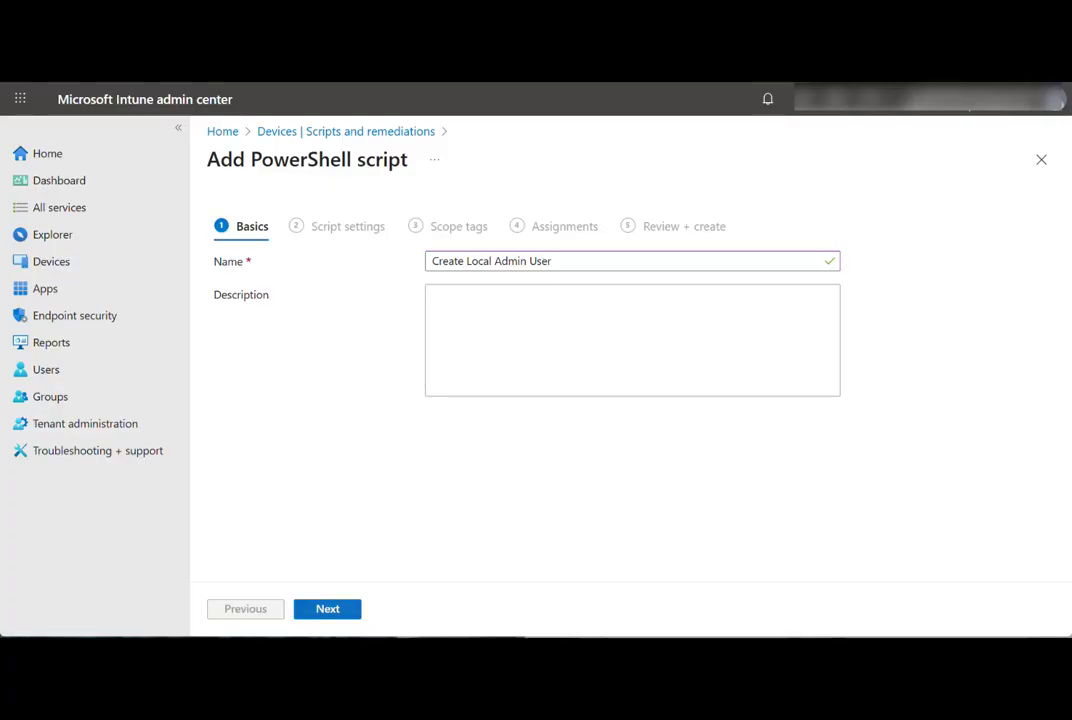
left_click(327, 609)
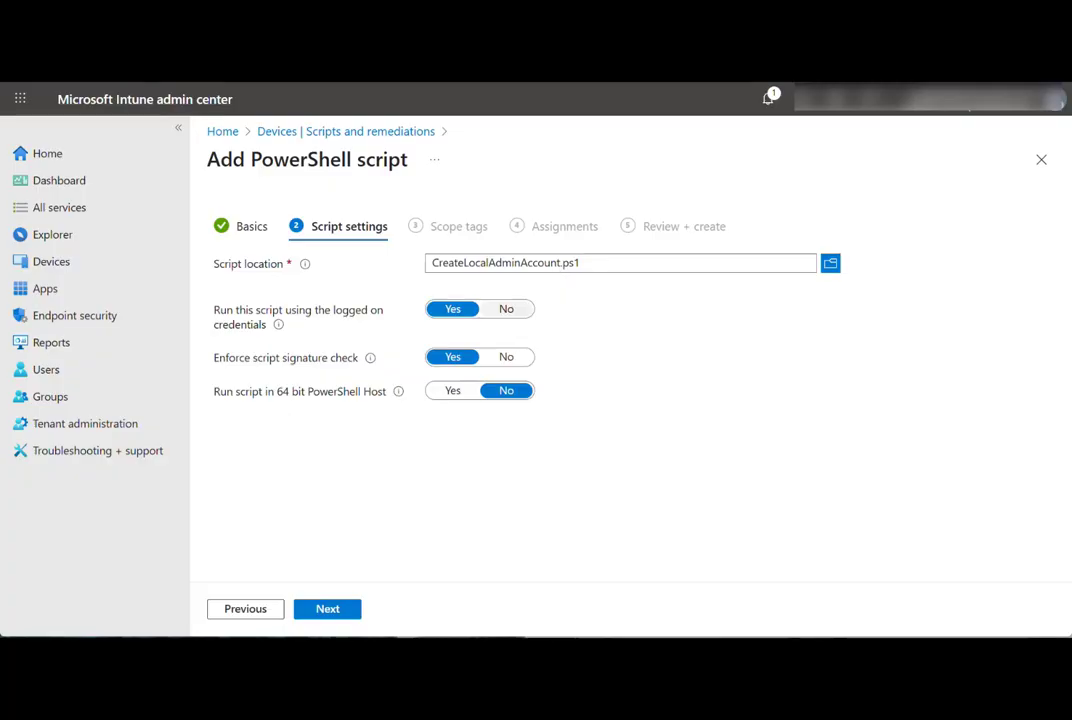
Set logged-on credentials to No, signature check to No, and 64-bit PowerShell host to Yes.
left_click(506, 309)
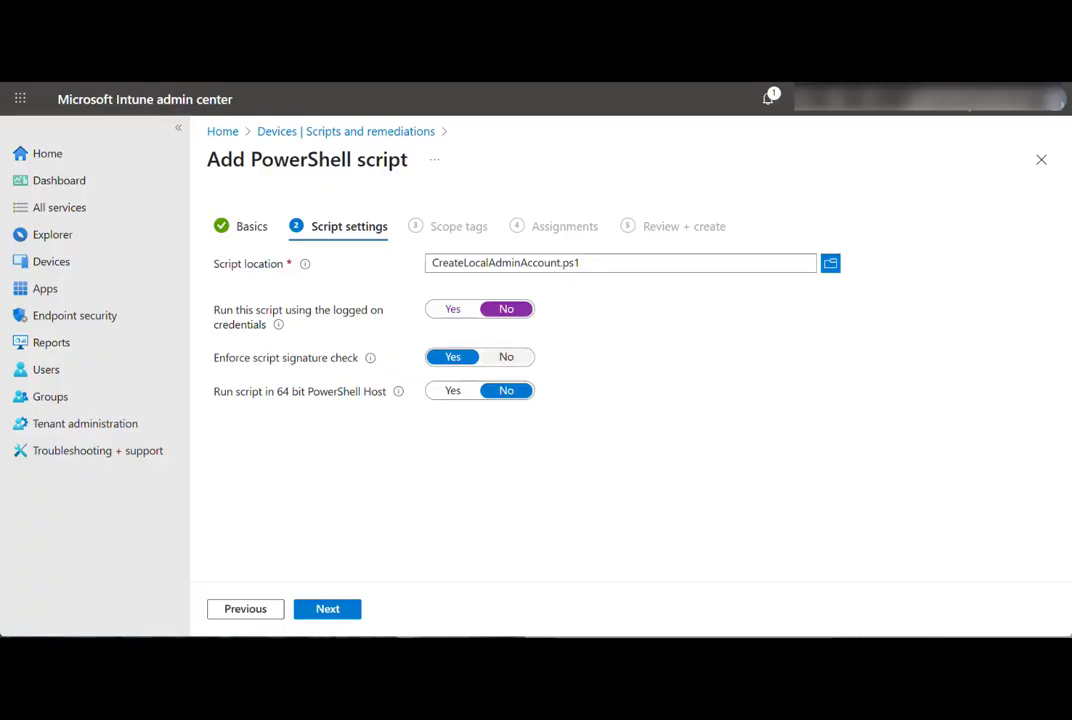
left_click(506, 357)
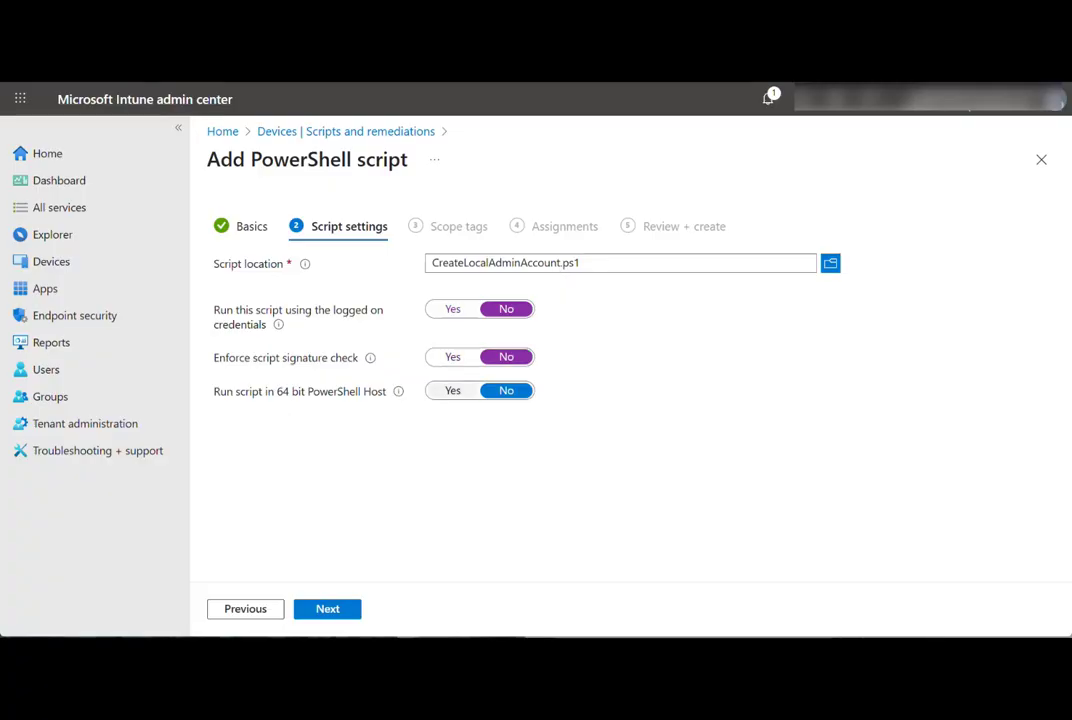
left_click(452, 390)
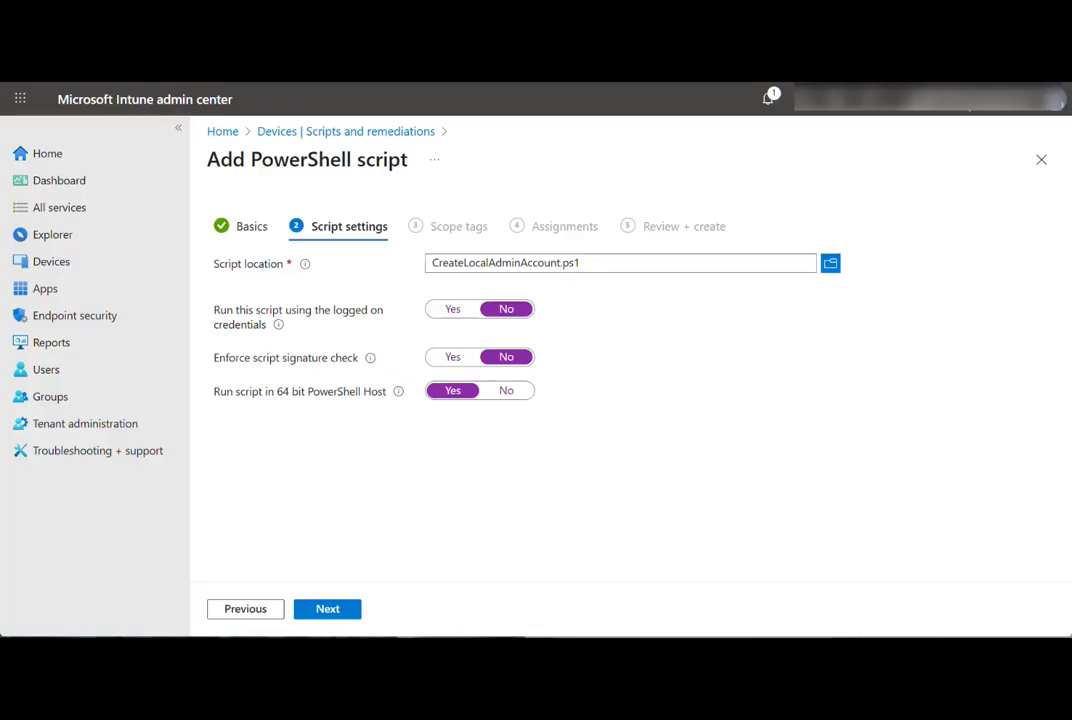
left_click(327, 608)
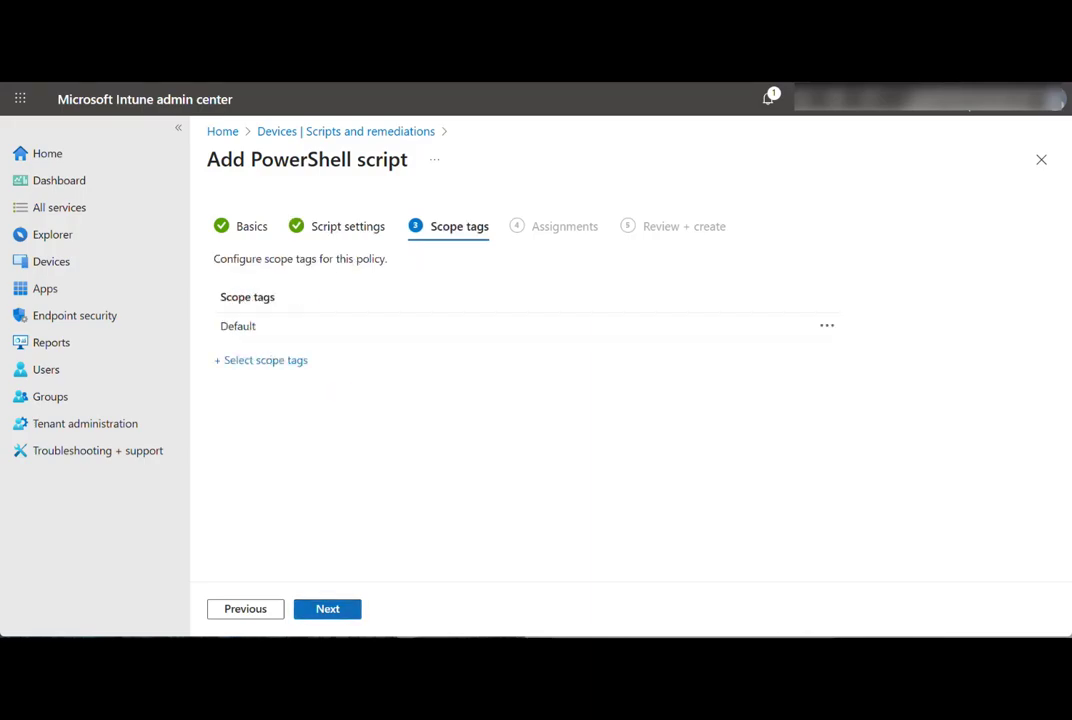
Keep the Default scope tag, assign the script to the 'intune' group, and proceed to Review + create.
left_click(340, 609)
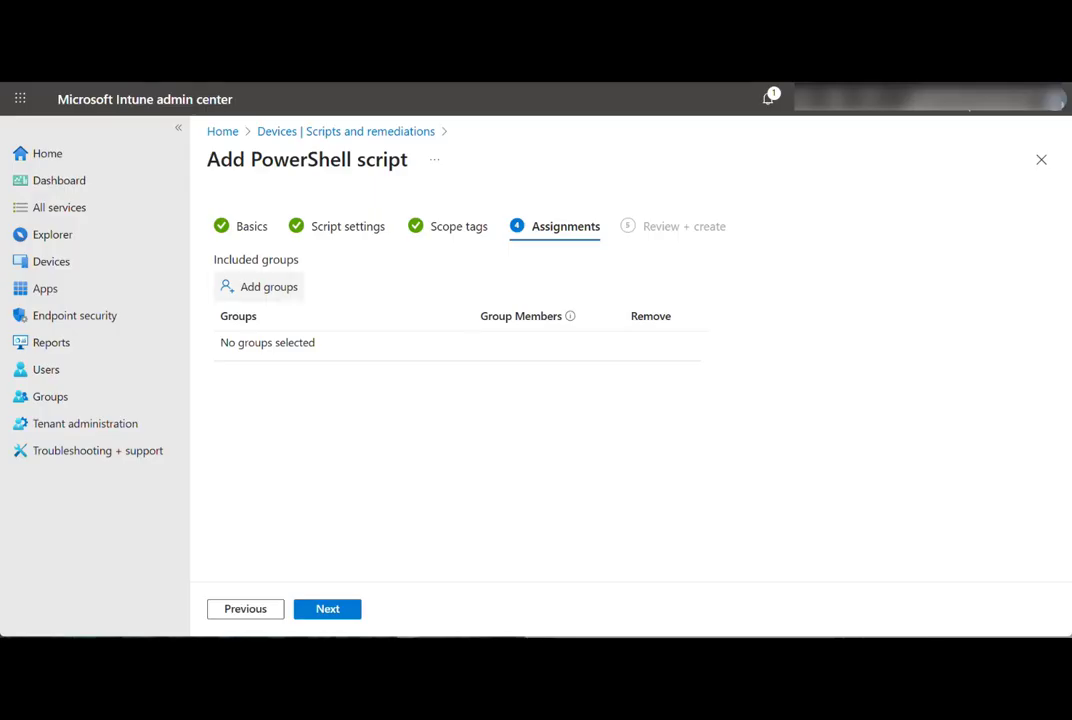
left_click(262, 286)
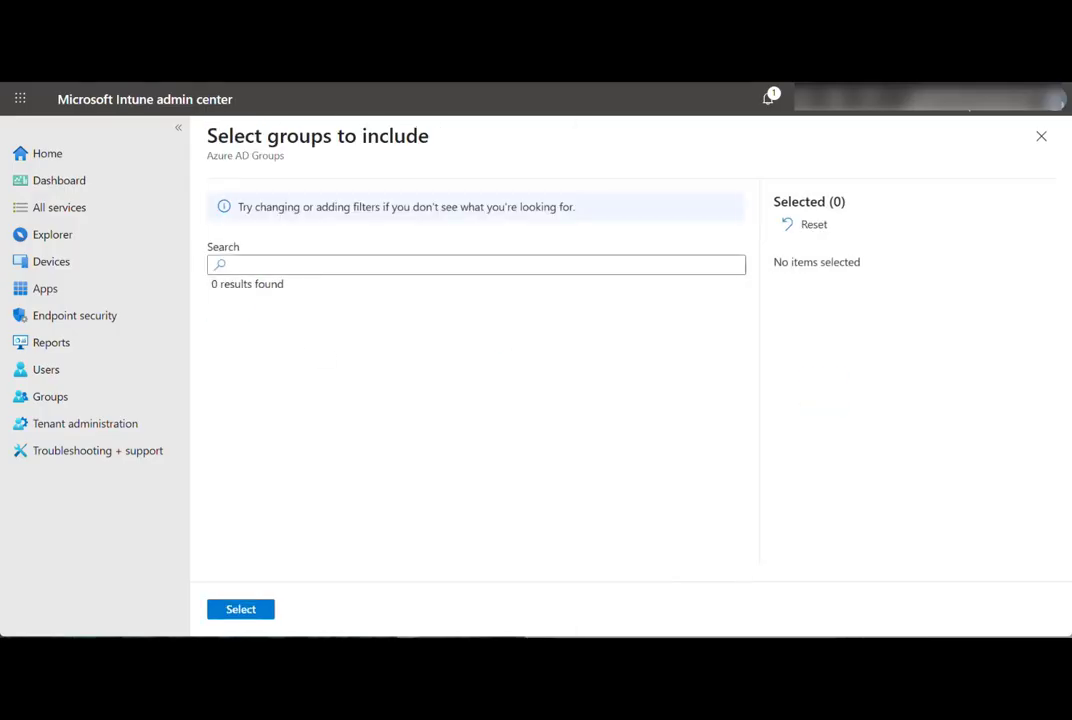
left_click(472, 264)
type("intune")
left_click(228, 397)
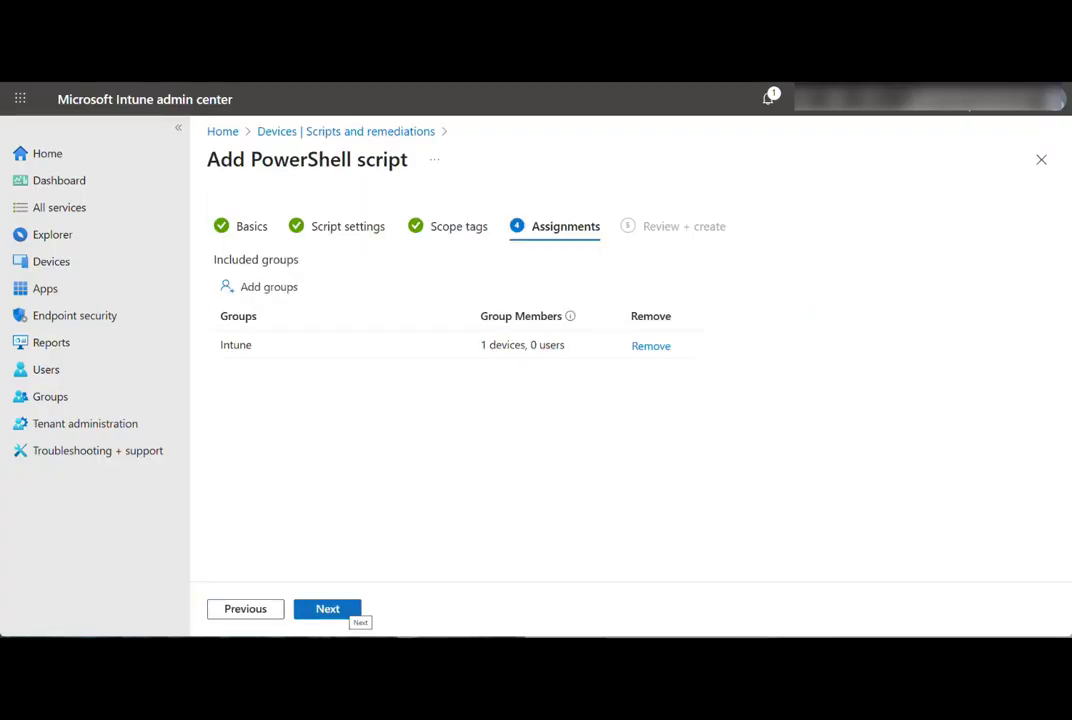
left_click(350, 609)
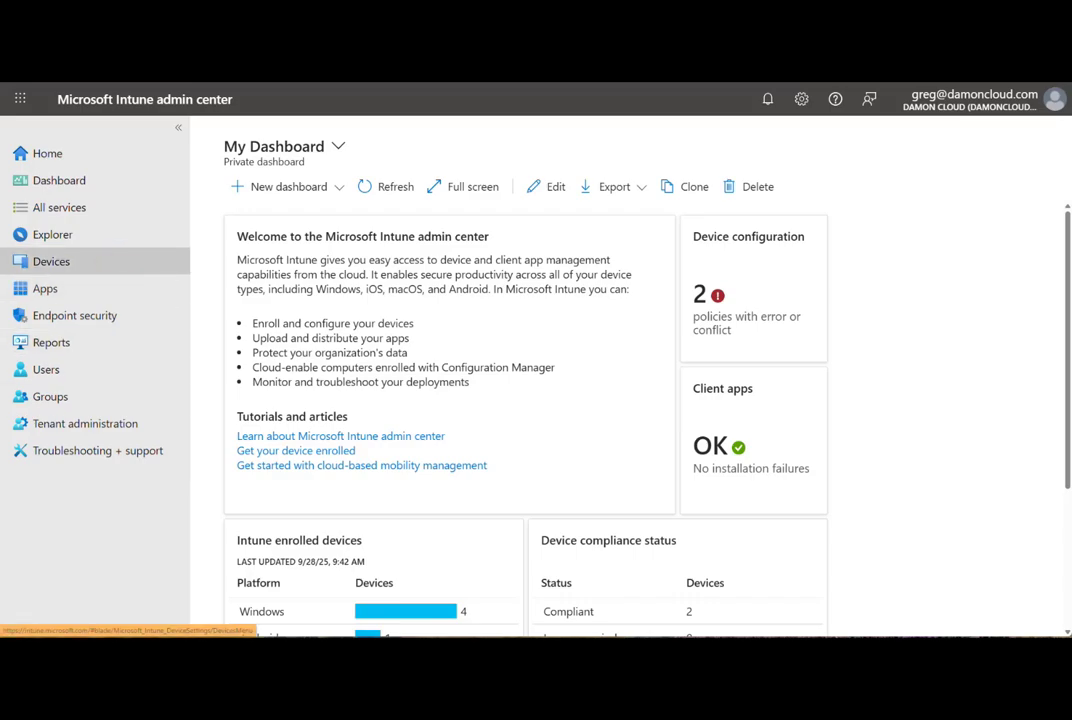
Open the WIN11VM device under Devices > Windows and view its Local admin password page.
left_click(51, 261)
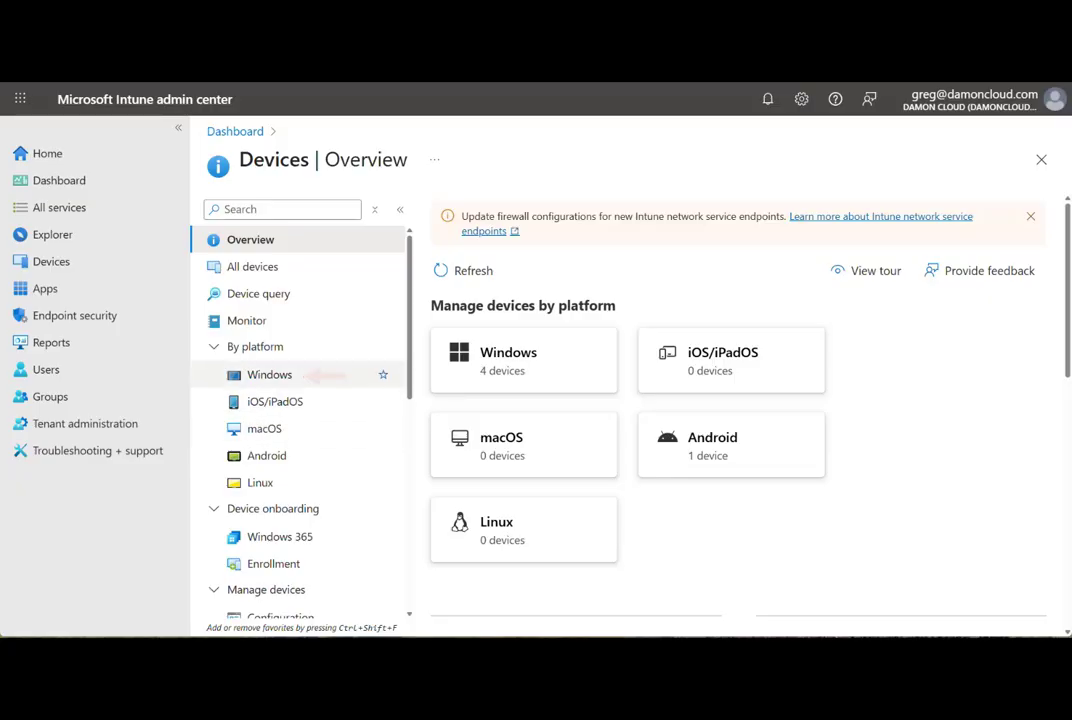
left_click(270, 374)
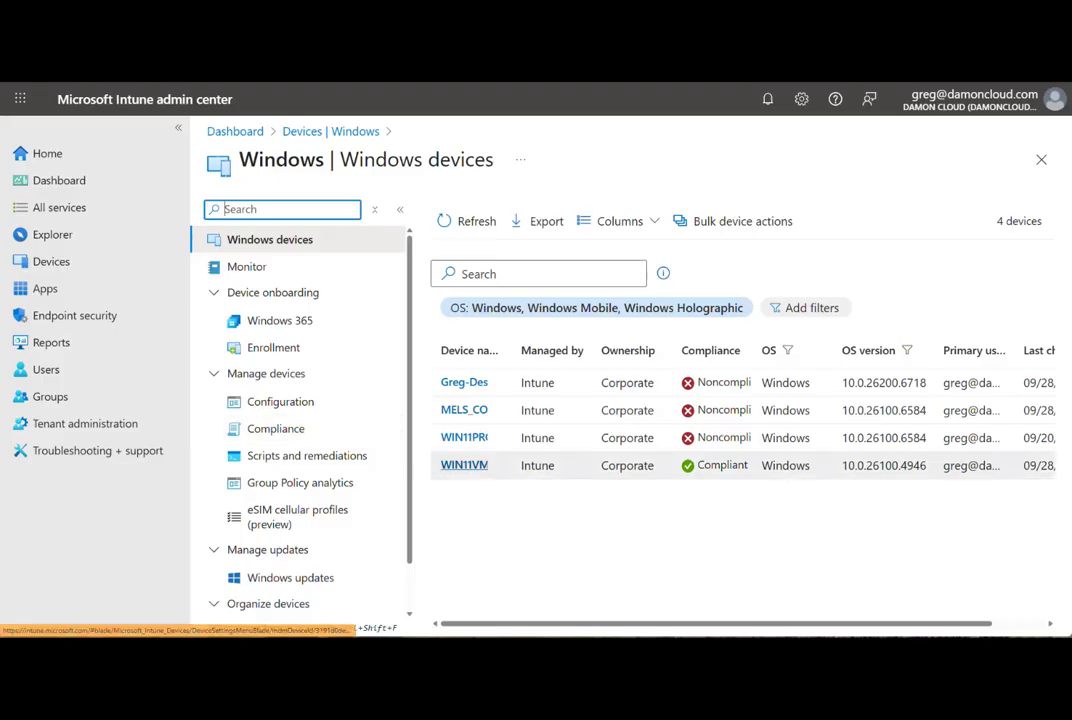
left_click(464, 465)
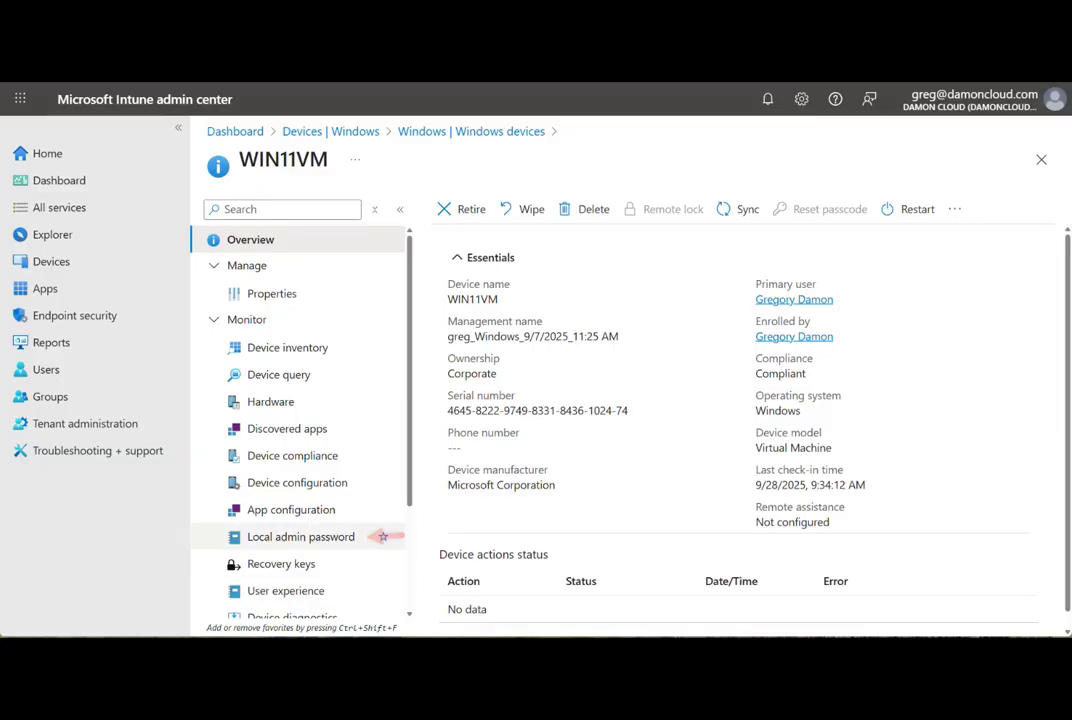
left_click(300, 536)
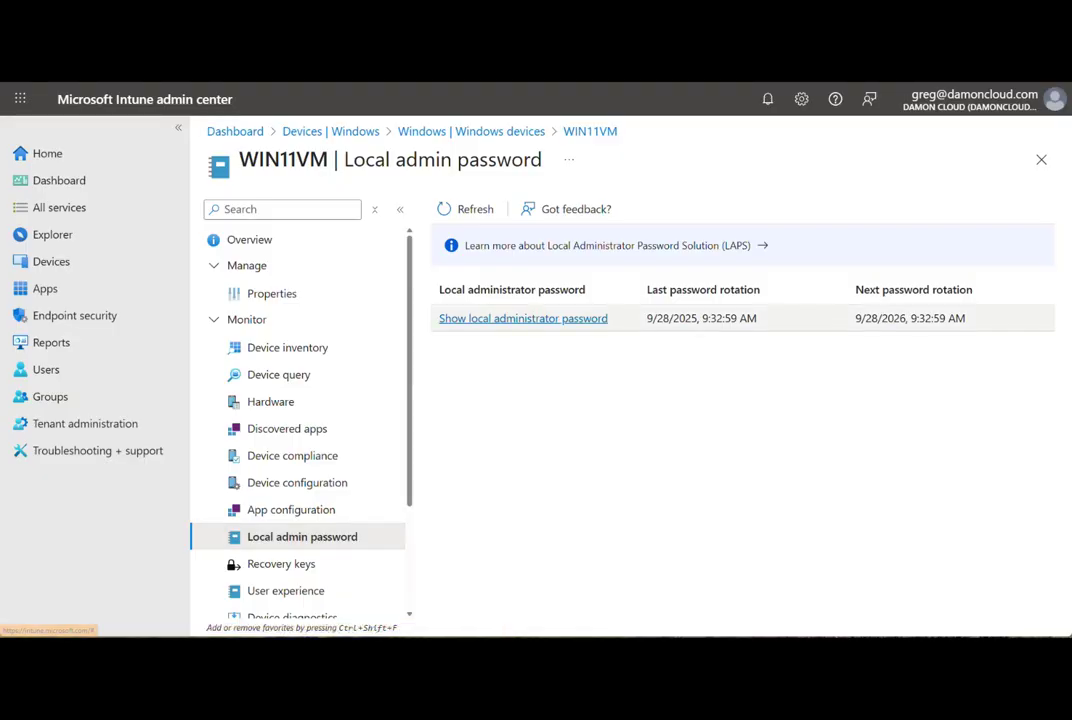
Reveal the local administrator password for the managed admin account and copy it.
left_click(523, 318)
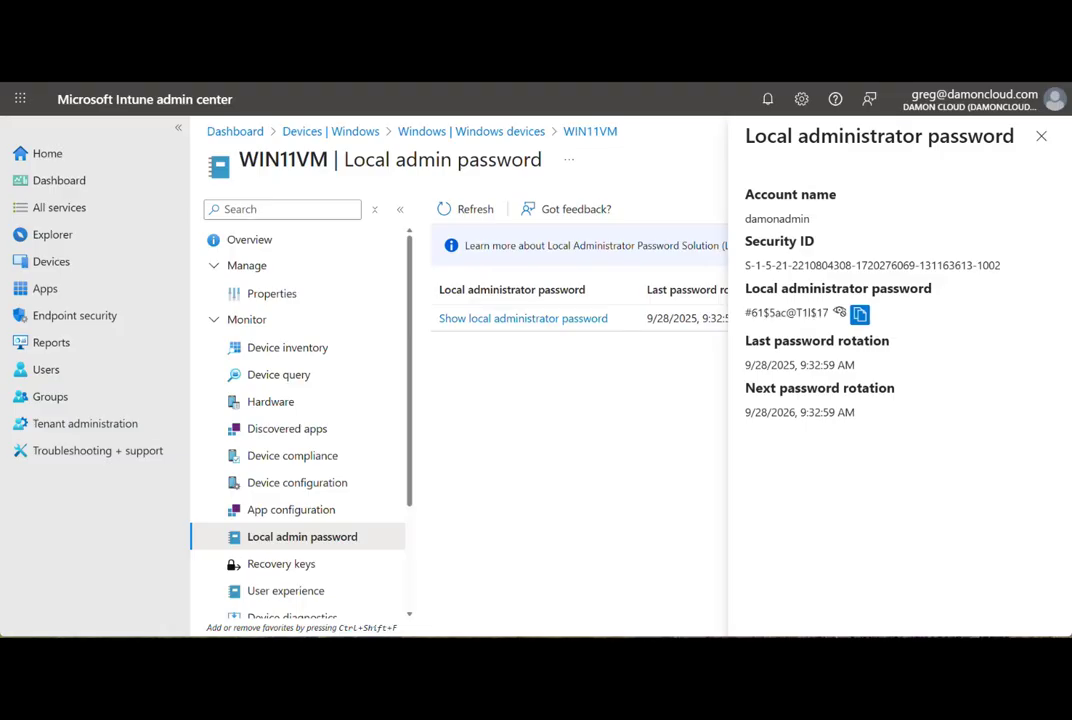
left_click(859, 314)
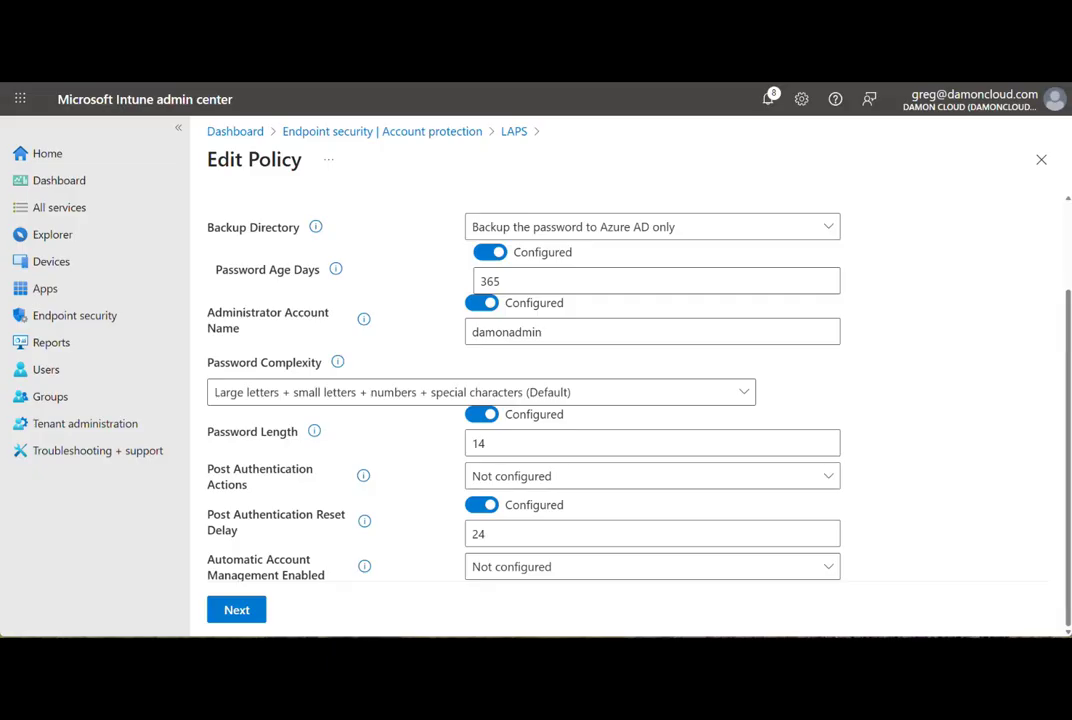
Review the LAPS Password Complexity options, leaving it at Default.
left_click(481, 393)
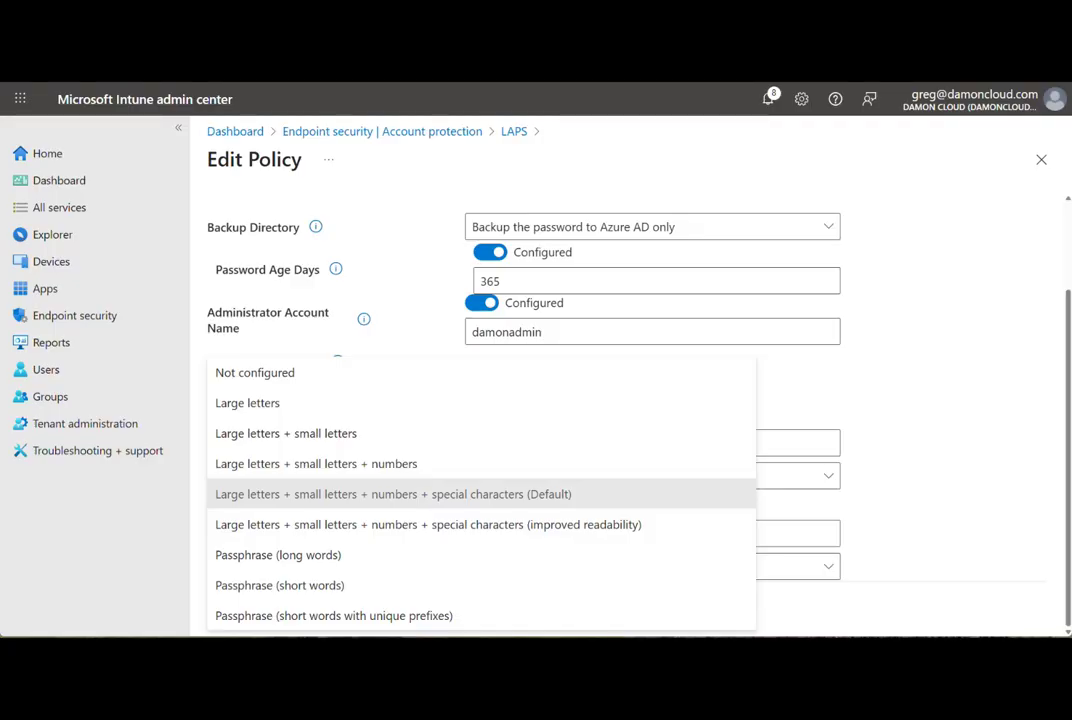
key("Escape")
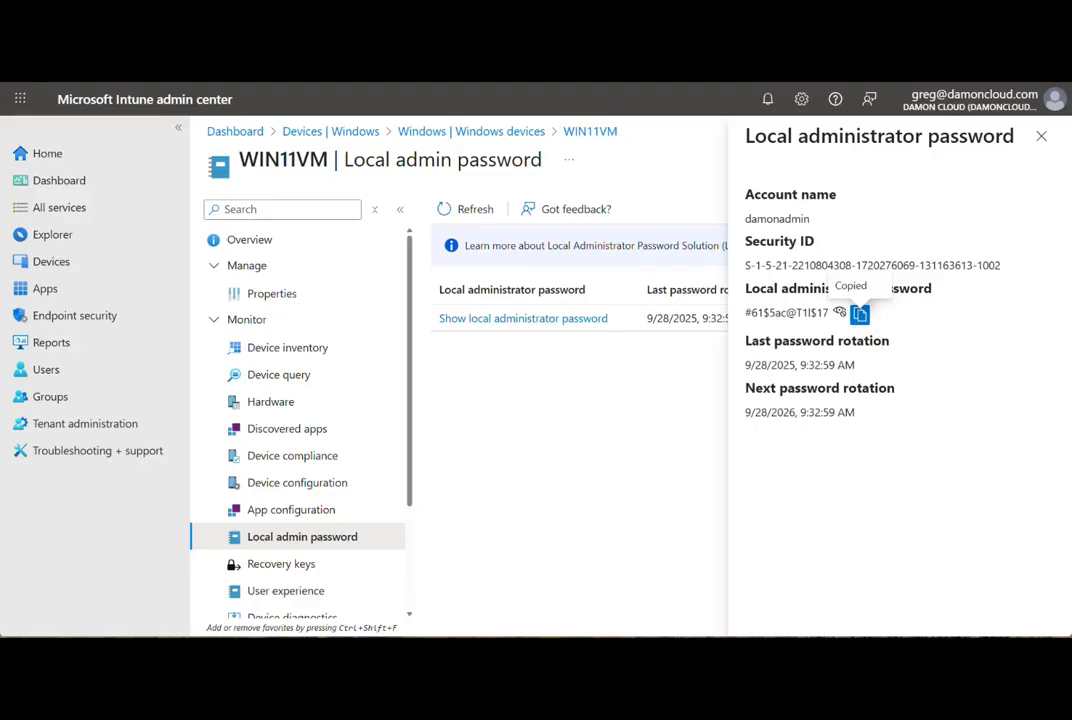
Close WIN11VM's Local administrator password details pane.
left_click(1041, 136)
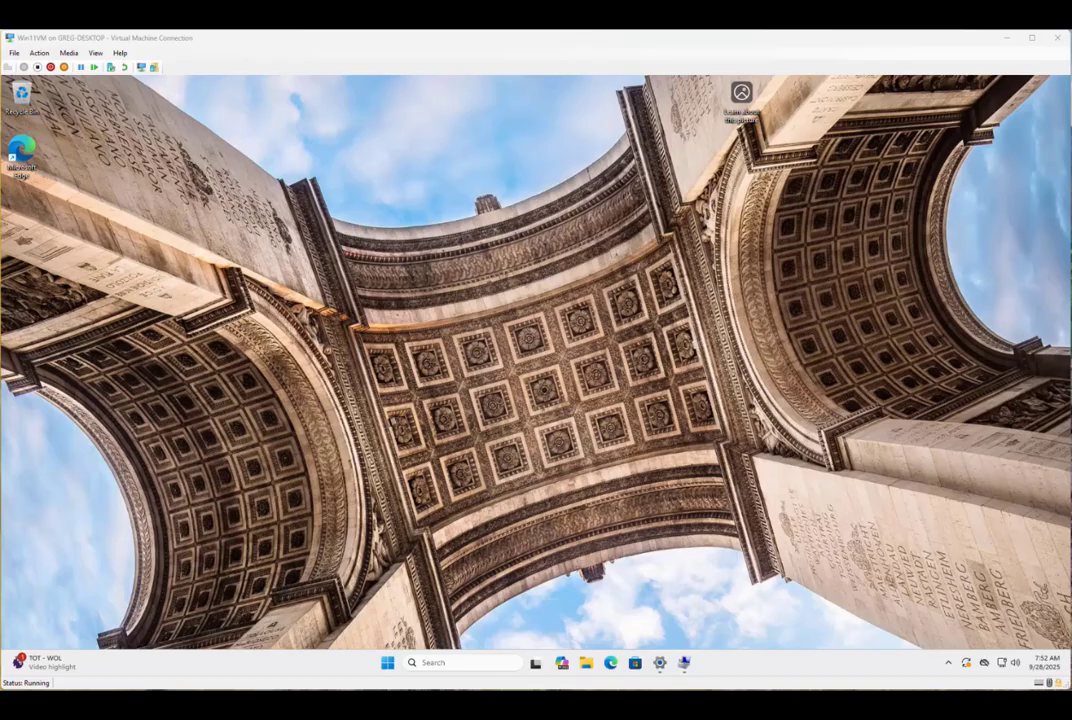
Maximize Computer Management and verify the new local admin account under Local Users and Groups > Users.
left_click(684, 663)
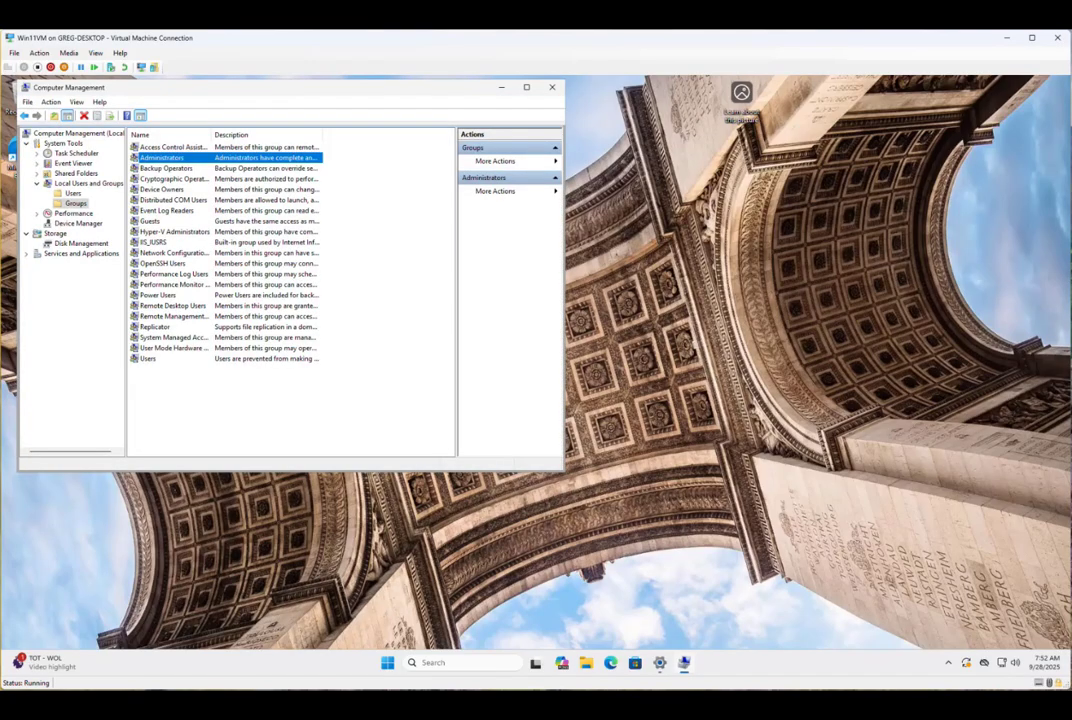
left_click(527, 87)
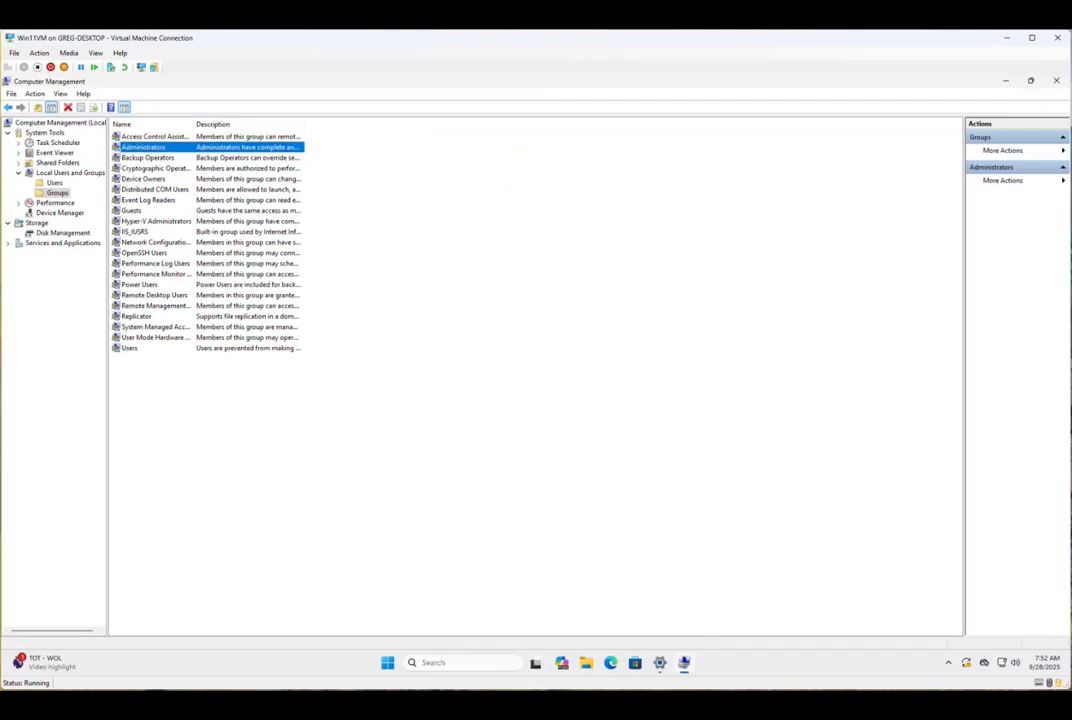
left_click(54, 183)
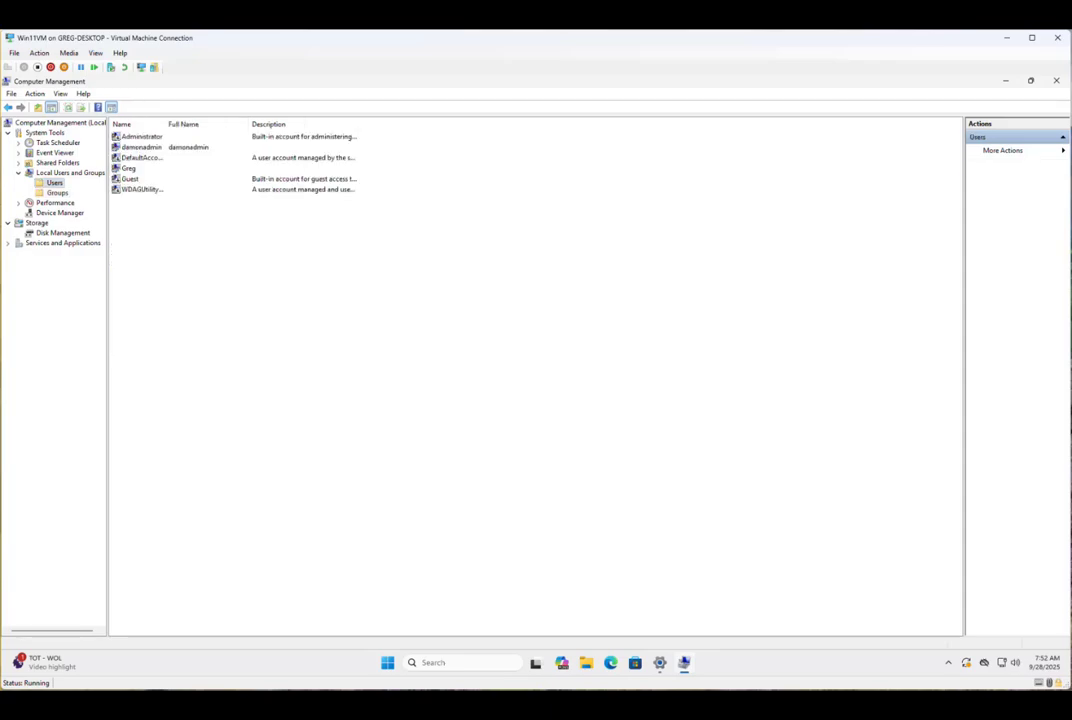
left_click(141, 147)
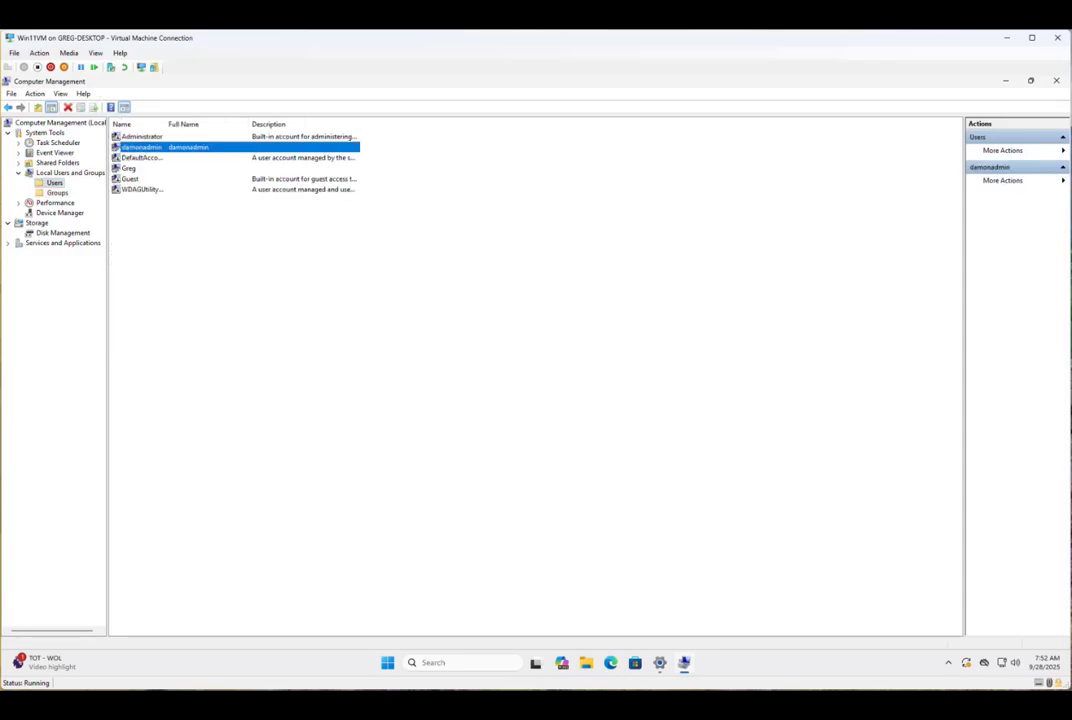
double_click(165, 124)
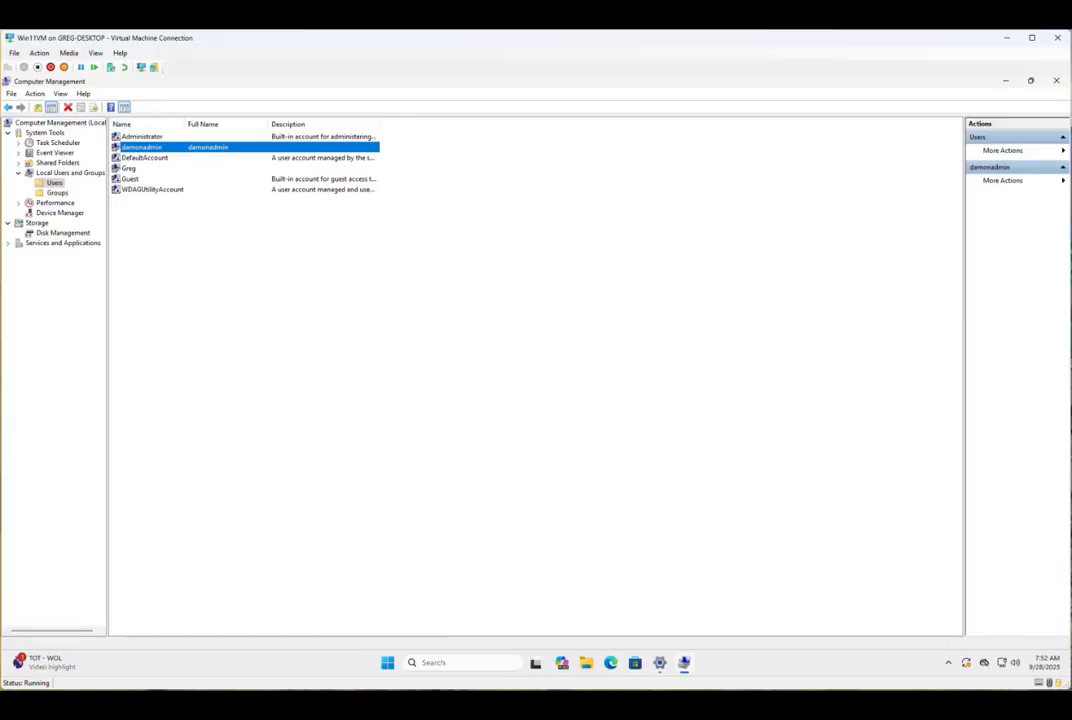
Open the Administrators group's properties and locate the new admin account among its members.
left_click(57, 193)
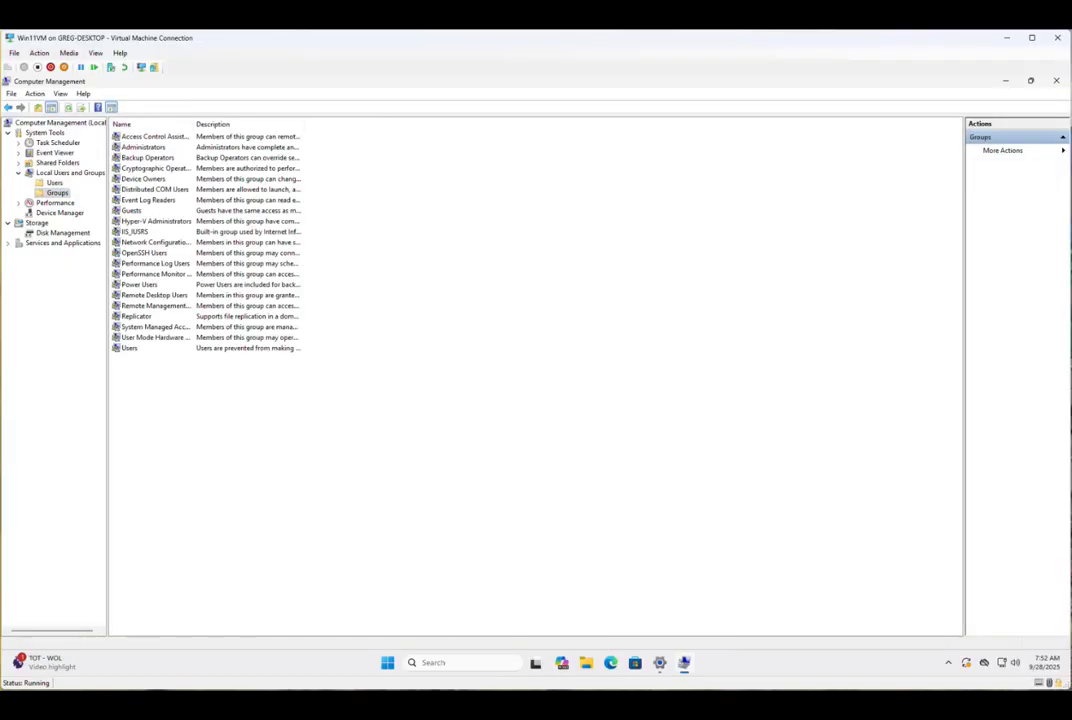
double_click(143, 147)
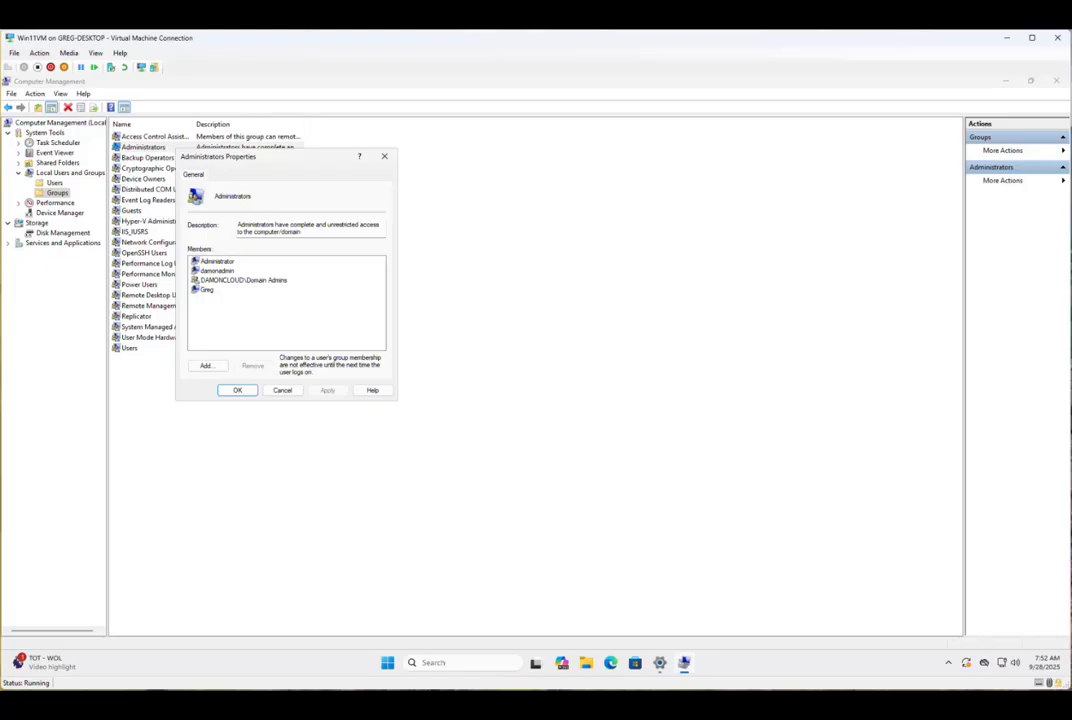
left_click(217, 271)
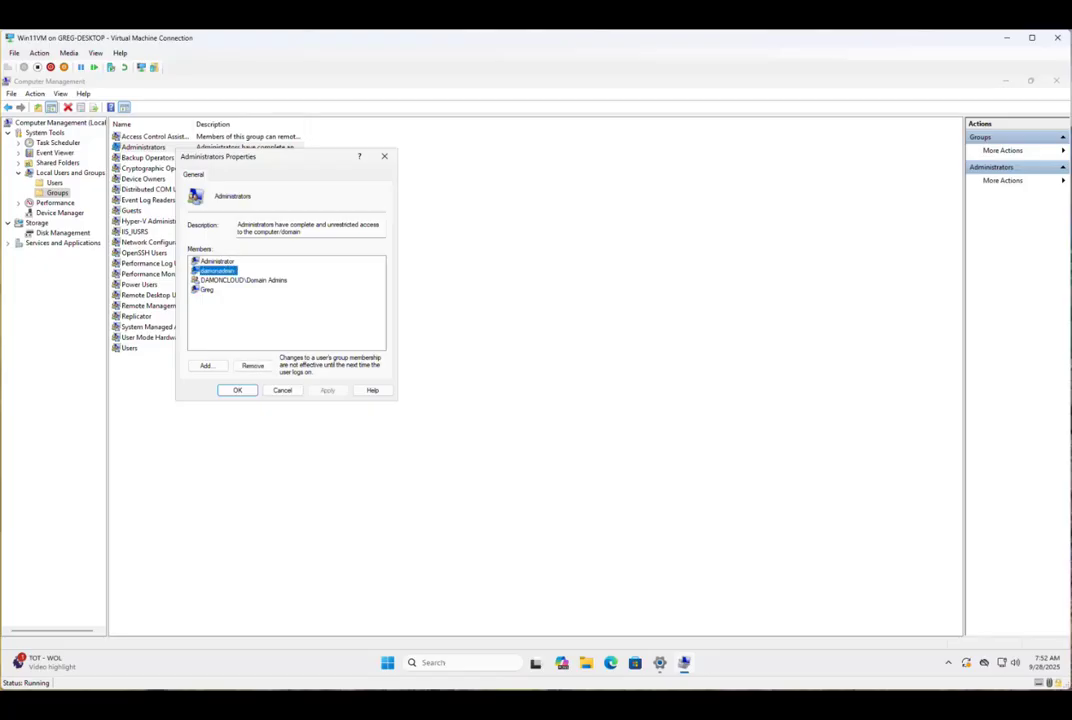